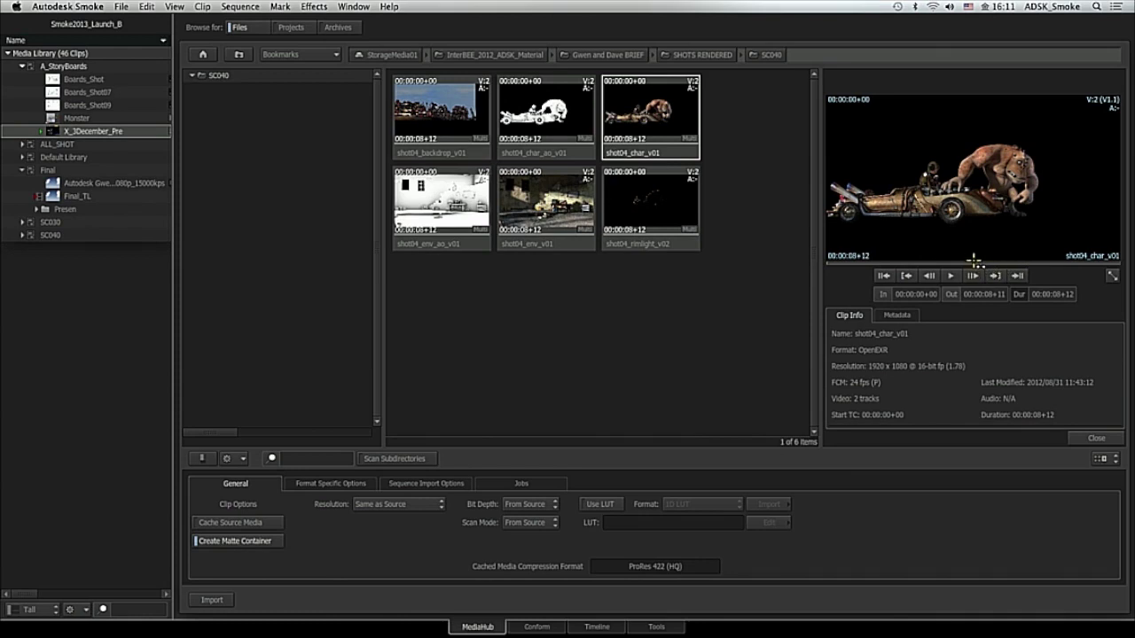
Preview the environment, backdrop, character ambient occlusion and rimlight clips in the SC040 folder.
{"action": "left_click", "coordinate": [572, 153]}
{"action": "left_click", "coordinate": [535, 246]}
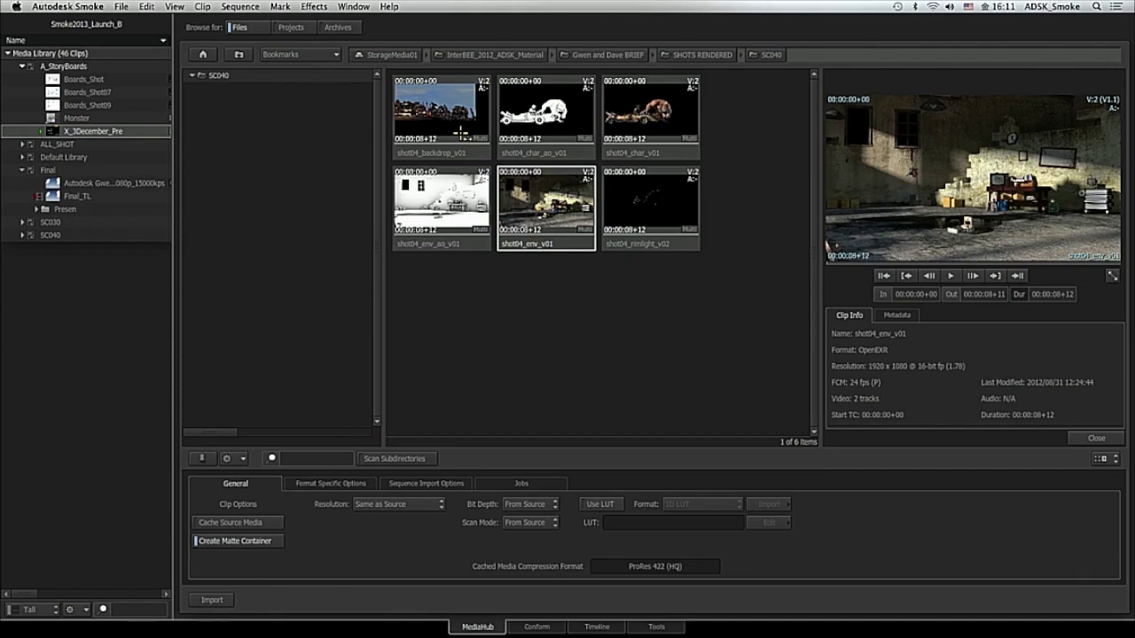
{"action": "left_click", "coordinate": [461, 132]}
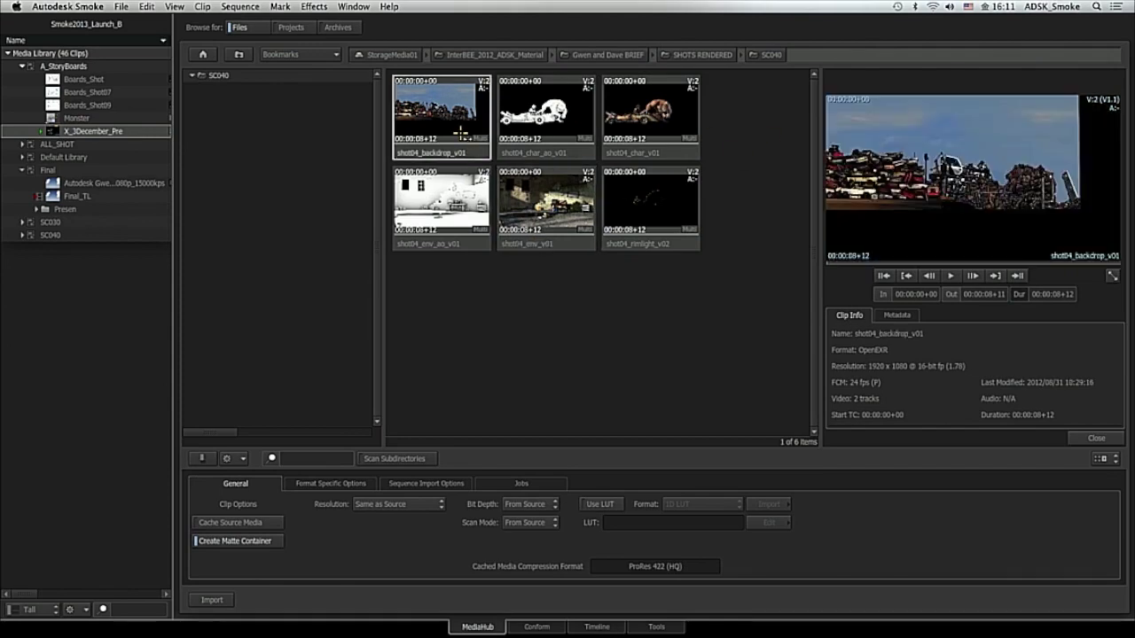
{"action": "left_click", "coordinate": [555, 156]}
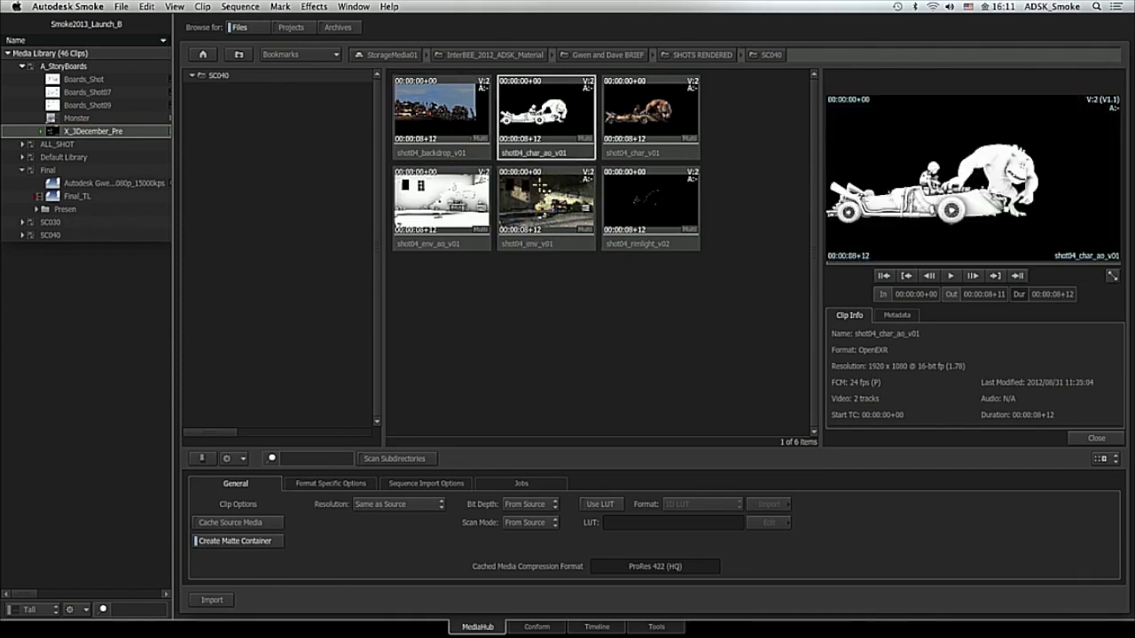
{"action": "left_click", "coordinate": [654, 247]}
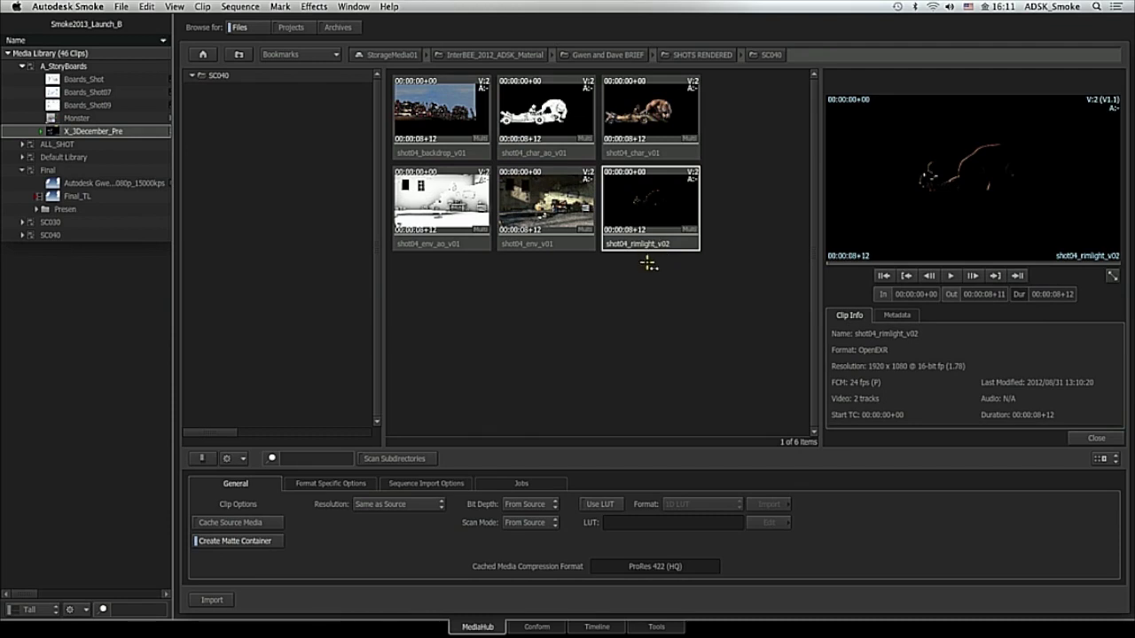
Create a new library named Import in the Media Library.
{"action": "left_click", "coordinate": [106, 53]}
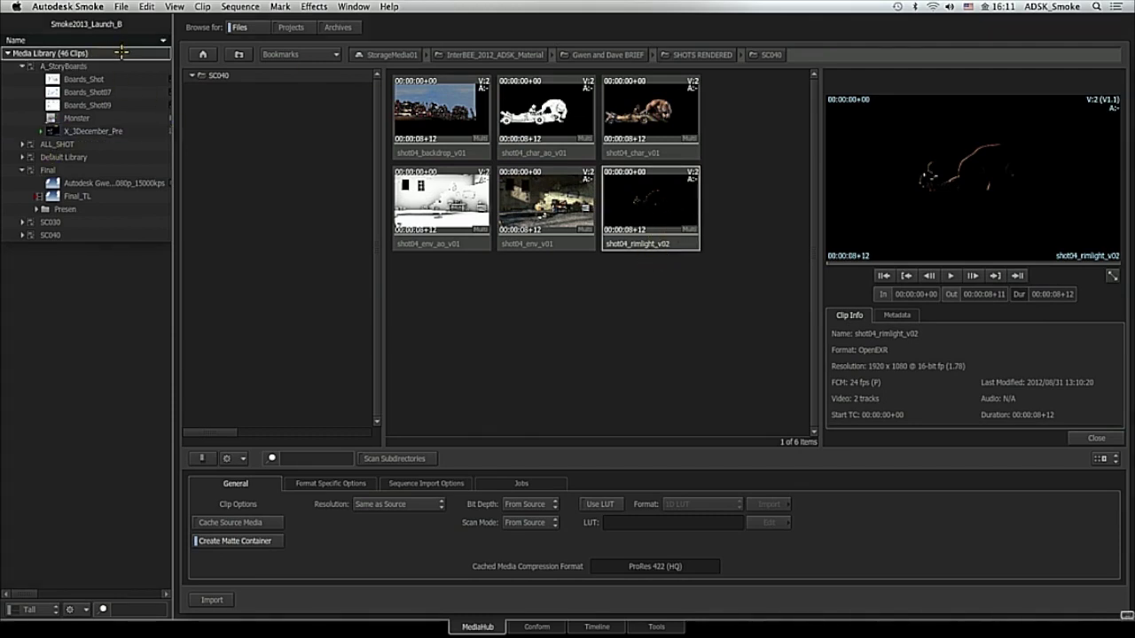
{"action": "right_click", "coordinate": [123, 54]}
{"action": "mouse_move", "coordinate": [183, 64]}
{"action": "left_click", "coordinate": [220, 61]}
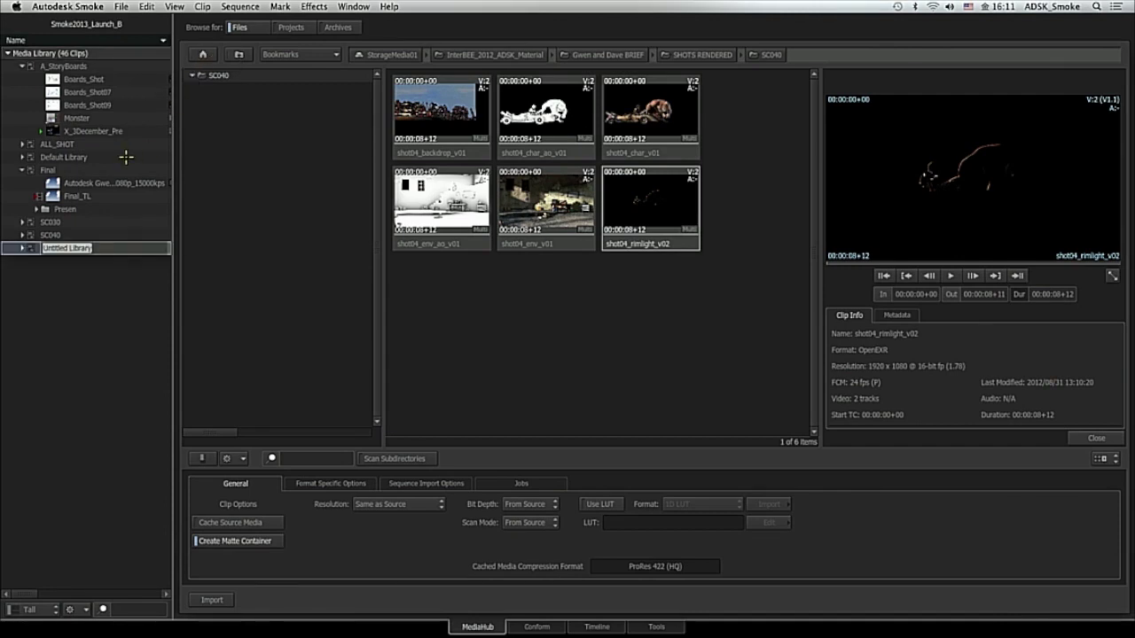
{"action": "key", "text": "BackSpace"}
{"action": "type", "text": "Import"}
{"action": "key", "text": "Return"}
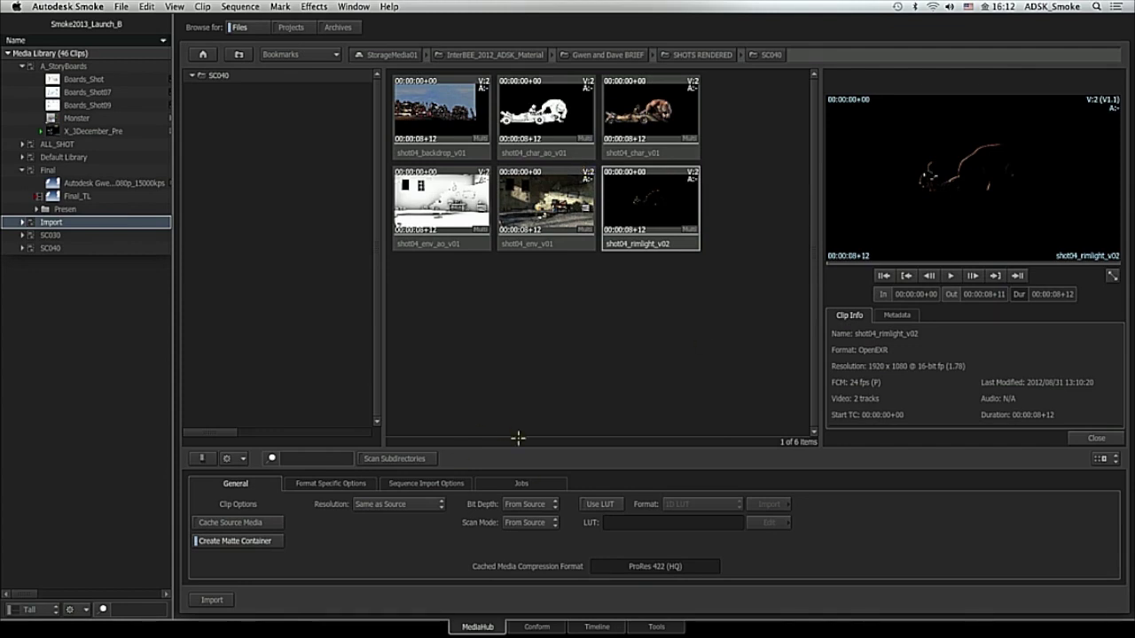
Import shot04_rimlight_v02 into the Import library at 8-bit depth, without a matte container.
{"action": "left_click", "coordinate": [530, 504]}
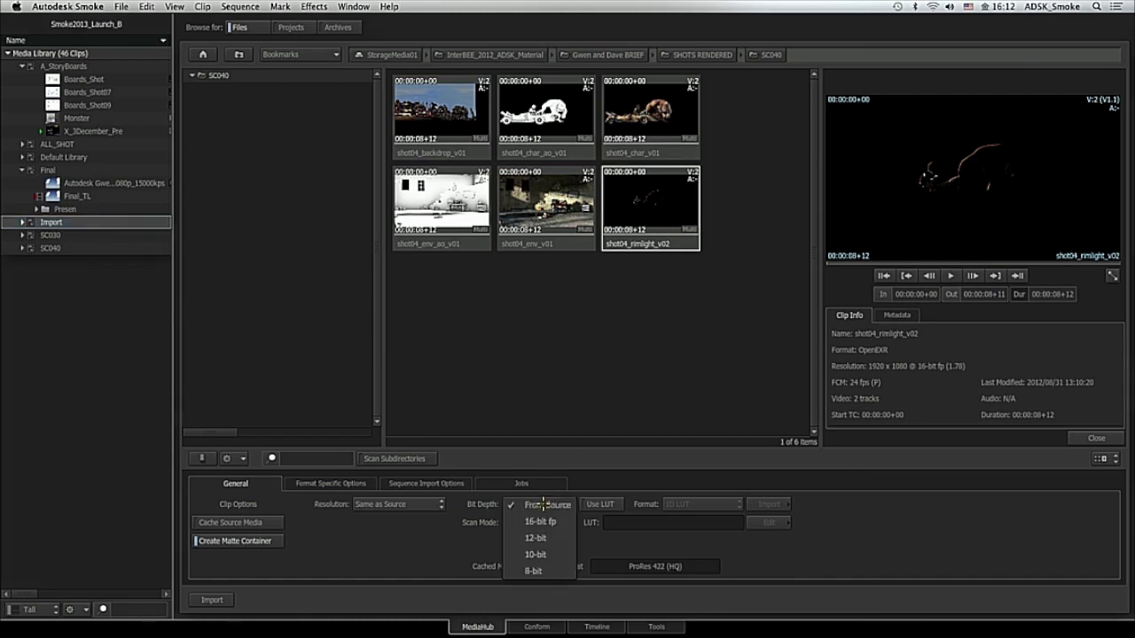
{"action": "left_click", "coordinate": [530, 504]}
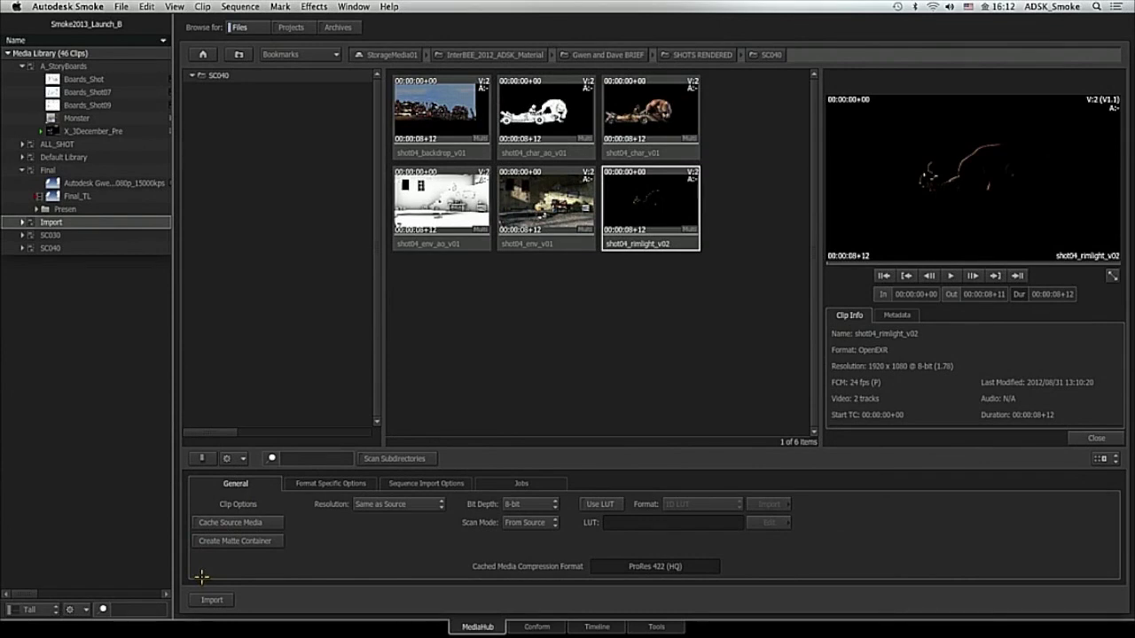
{"action": "left_click_drag", "start_coordinate": [641, 240], "coordinate": [85, 221]}
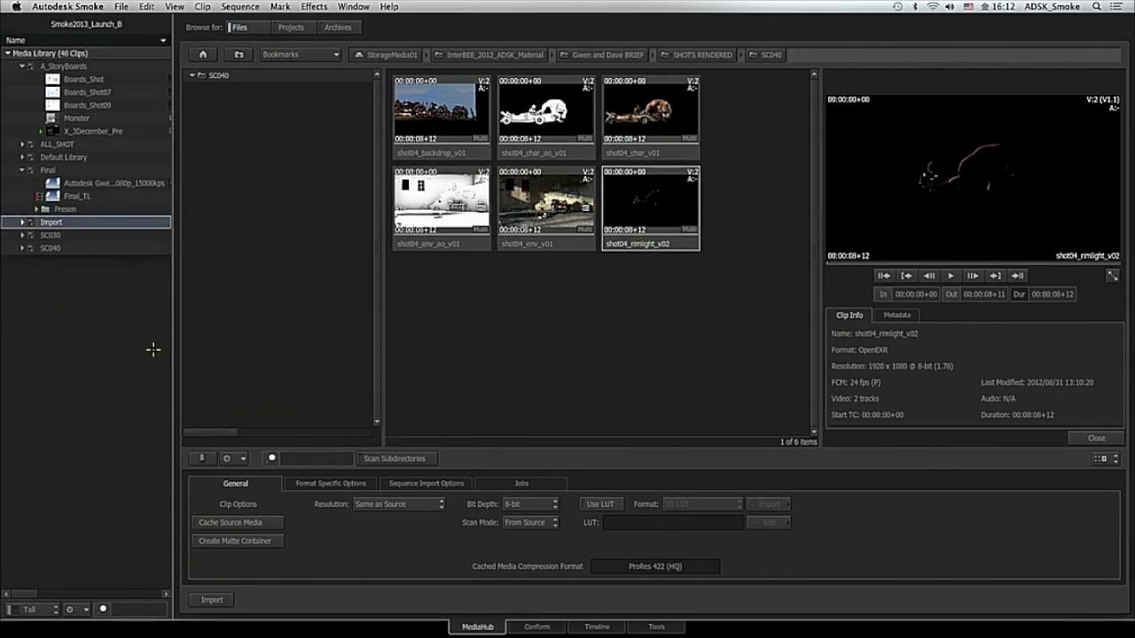
{"action": "left_click", "coordinate": [22, 221]}
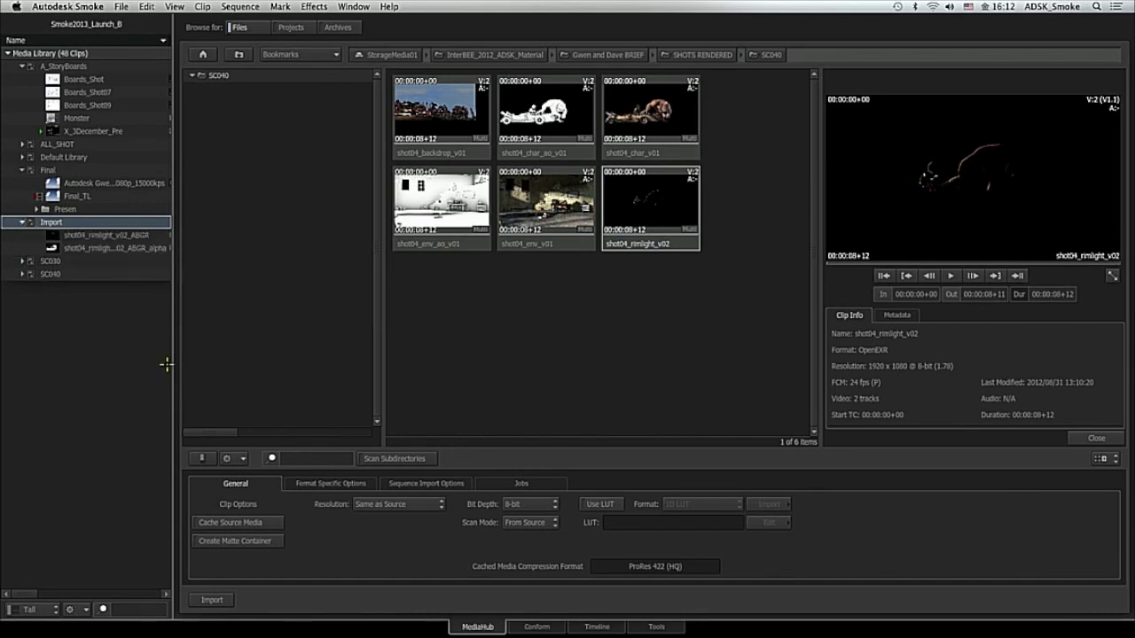
Display the Import library's clips in the Timeline view and compare the rimlight ABGR clip with its alpha side by side.
{"action": "left_click", "coordinate": [599, 626]}
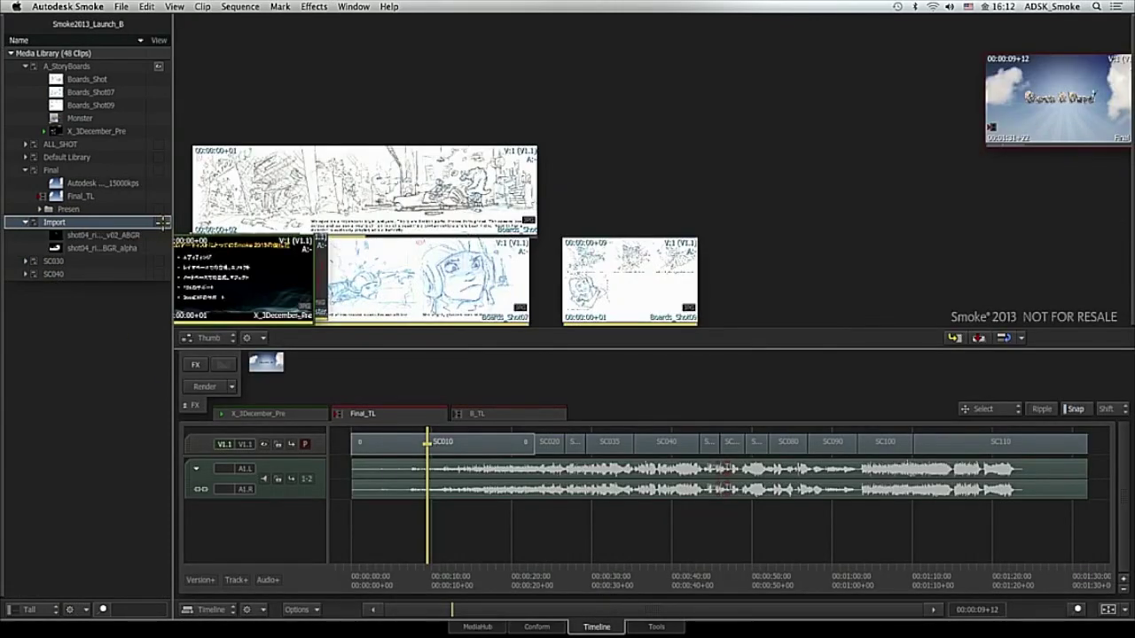
{"action": "left_click", "coordinate": [164, 222]}
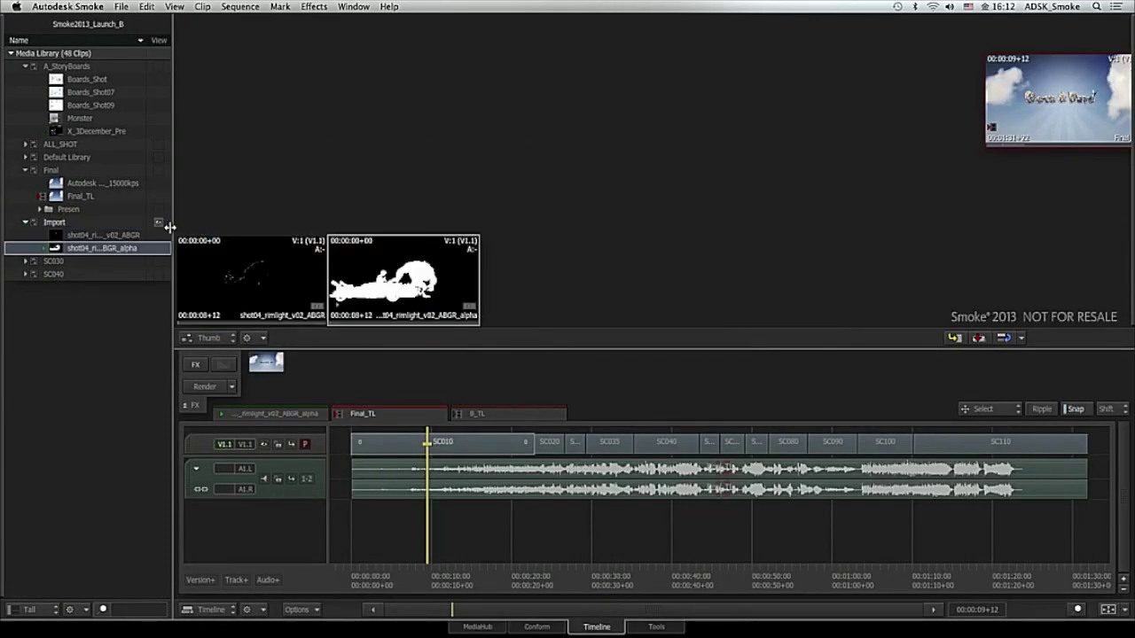
{"action": "left_click_drag", "start_coordinate": [386, 270], "coordinate": [683, 217]}
{"action": "left_click_drag", "start_coordinate": [265, 275], "coordinate": [588, 205]}
{"action": "left_click_drag", "start_coordinate": [708, 215], "coordinate": [634, 208]}
{"action": "left_click", "coordinate": [496, 228]}
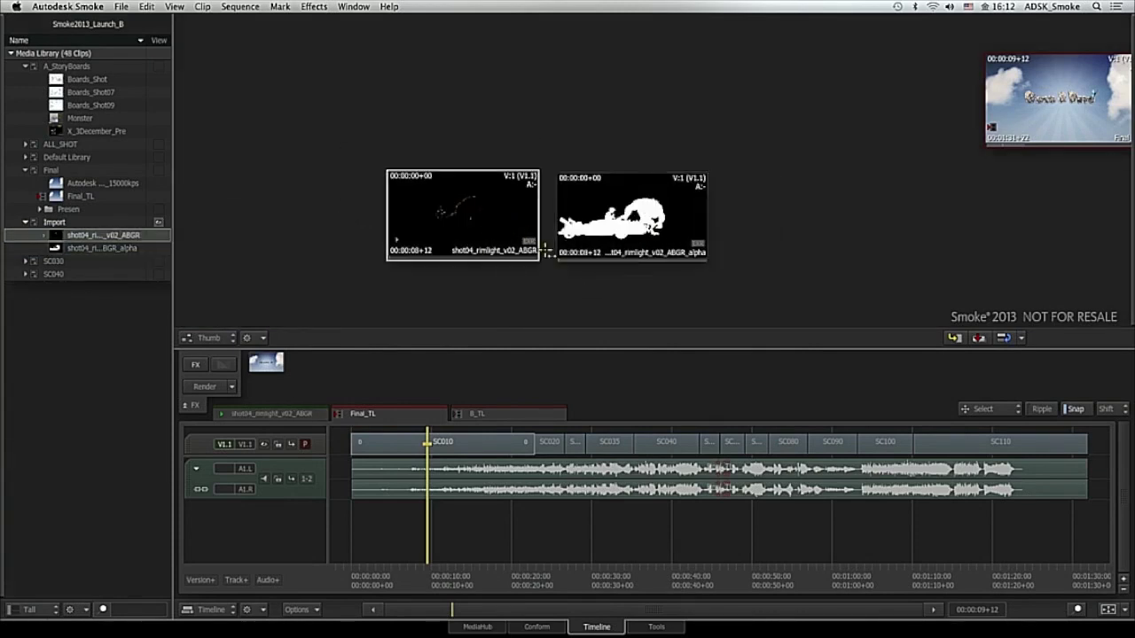
{"action": "left_click", "coordinate": [618, 232]}
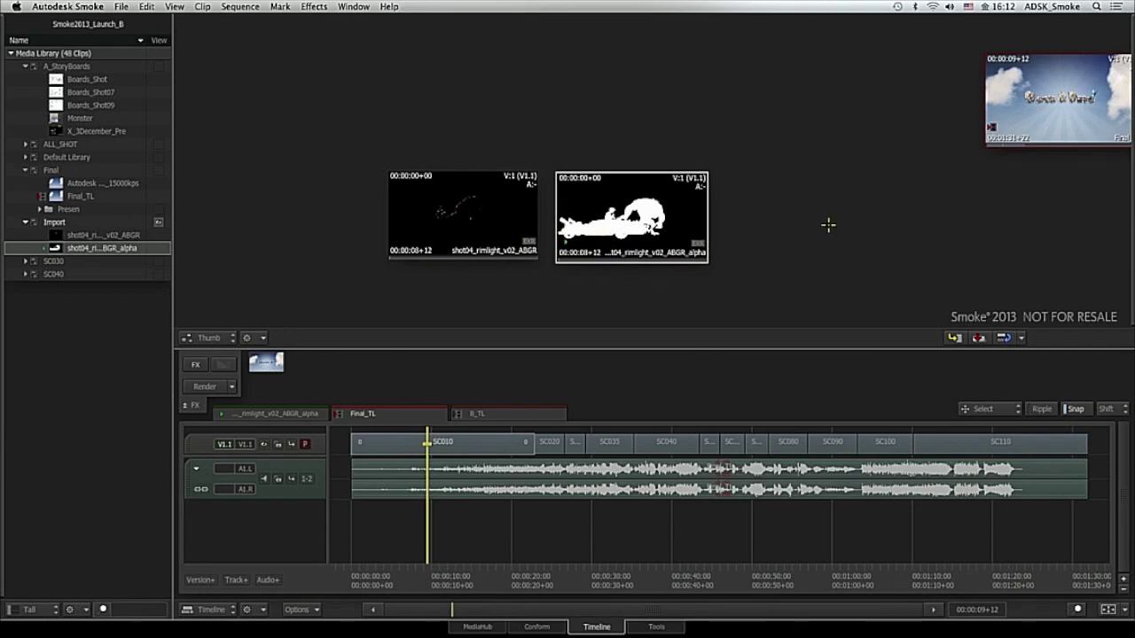
Delete both rimlight clips from the Import library and return to the MediaHub.
{"action": "left_click_drag", "start_coordinate": [463, 210], "coordinate": [566, 330]}
{"action": "left_click_drag", "start_coordinate": [627, 217], "coordinate": [630, 555]}
{"action": "left_click", "coordinate": [499, 626]}
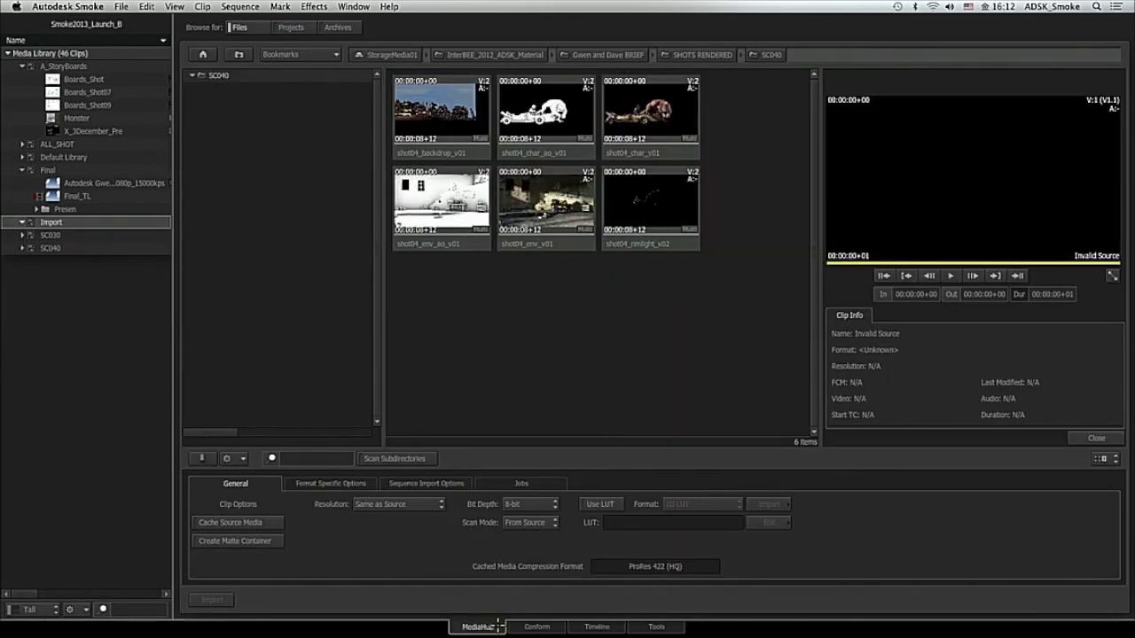
Import all six SC040 clips into the Import library with Create Matte Container enabled.
{"action": "left_click", "coordinate": [218, 545]}
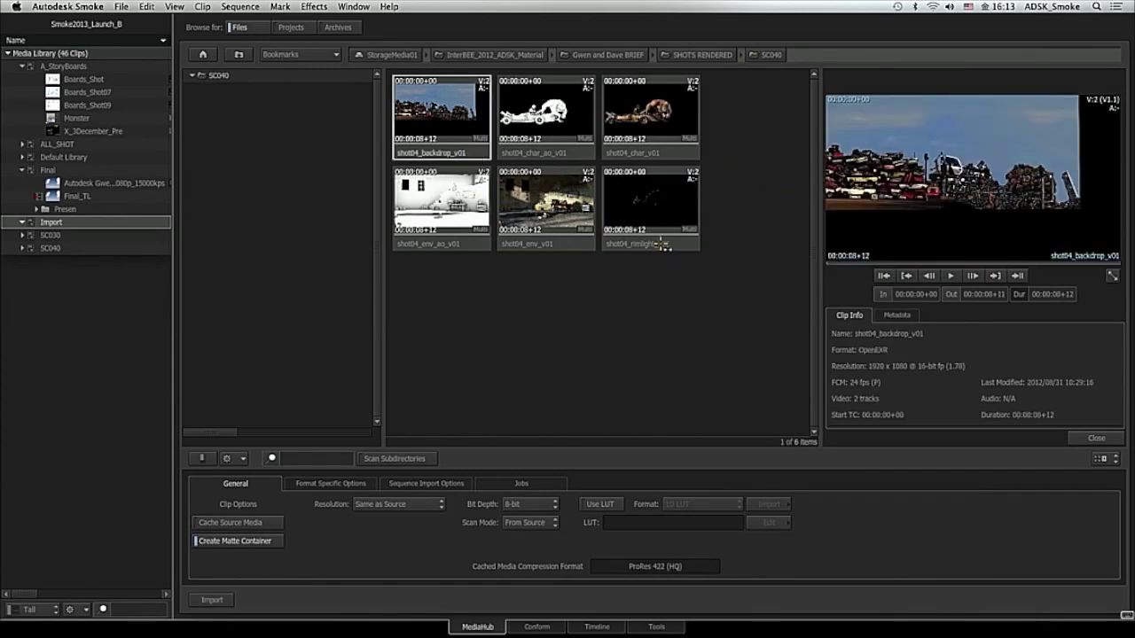
{"action": "key", "text": "super+a"}
{"action": "left_click_drag", "start_coordinate": [466, 153], "coordinate": [46, 284]}
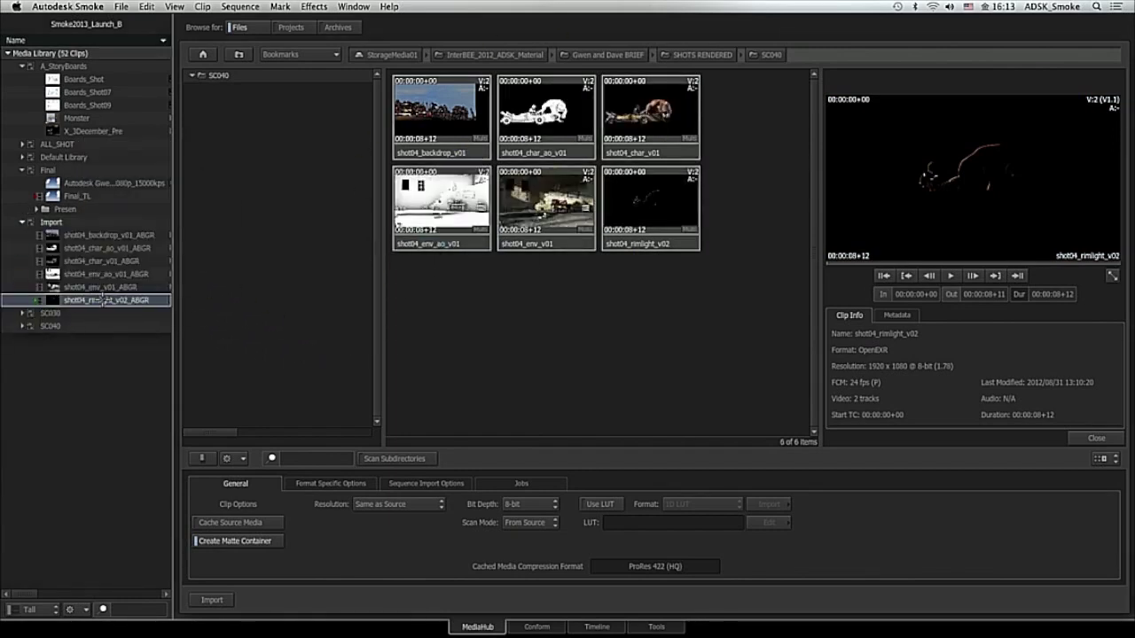
Go through the six imported shot04 clips in the Import library one by one.
{"action": "left_click", "coordinate": [95, 235]}
{"action": "left_click", "coordinate": [95, 249]}
{"action": "left_click", "coordinate": [96, 261]}
{"action": "left_click", "coordinate": [96, 274]}
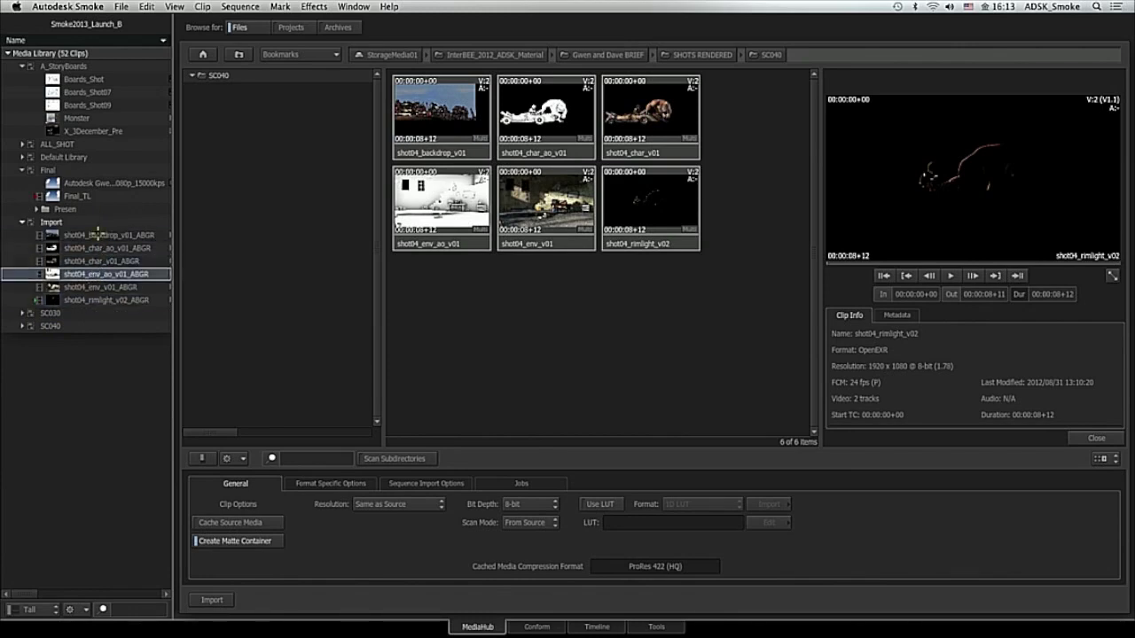
{"action": "left_click", "coordinate": [94, 287]}
{"action": "left_click", "coordinate": [94, 300]}
{"action": "left_click", "coordinate": [113, 235]}
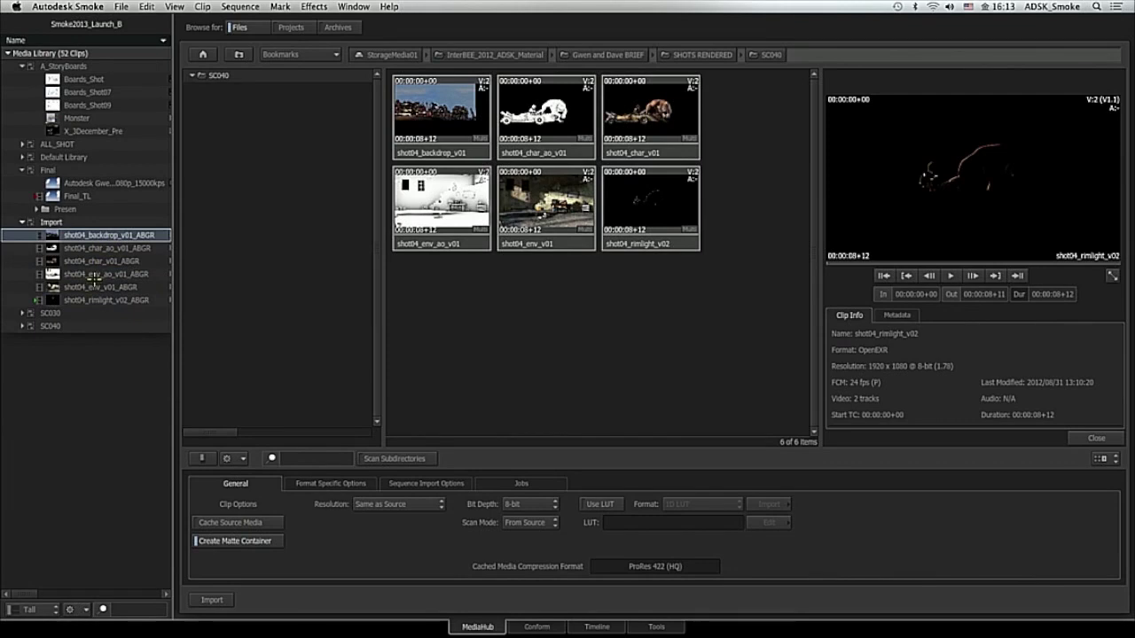
Browse from SHOTS RENDERED through SC030 to the SC030_MultiEXR_1080 folder.
{"action": "left_click", "coordinate": [704, 54]}
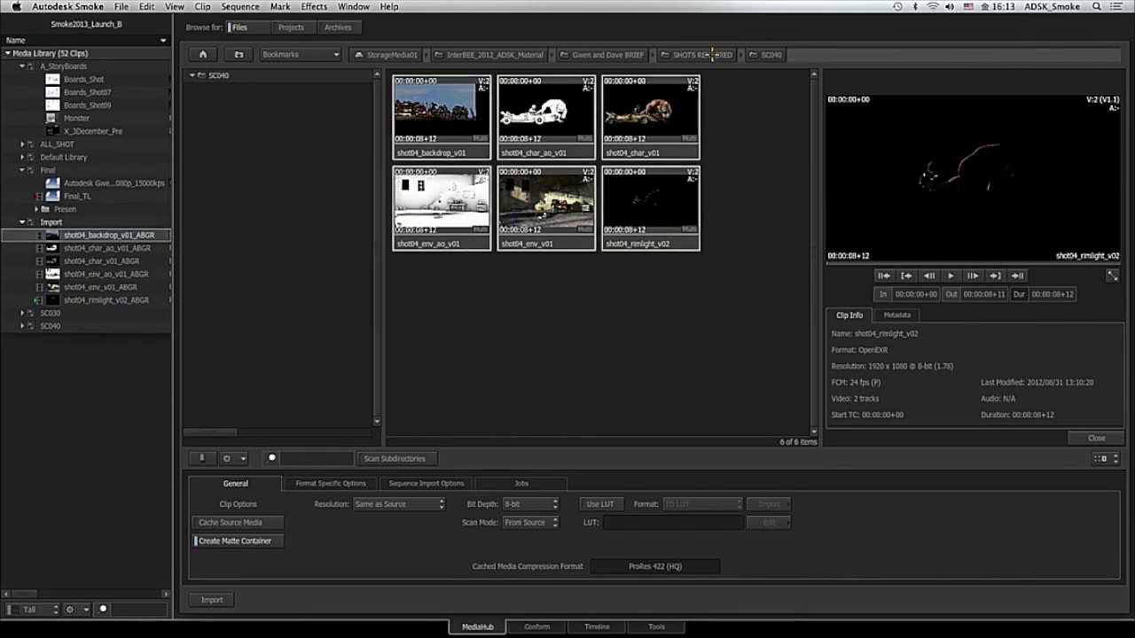
{"action": "double_click", "coordinate": [243, 91]}
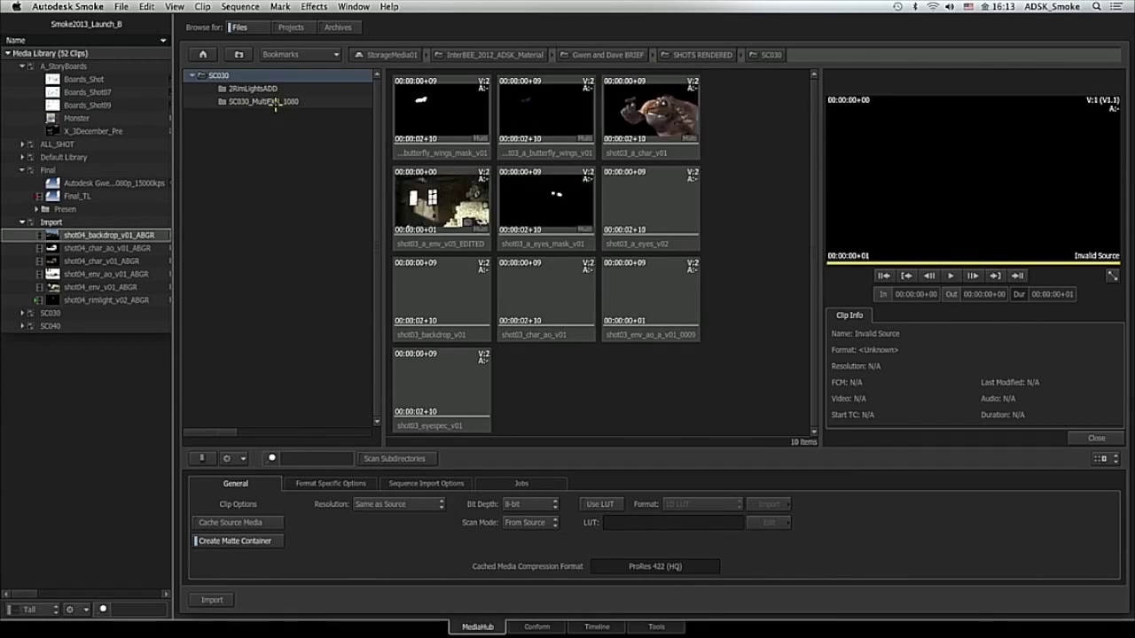
{"action": "double_click", "coordinate": [275, 102]}
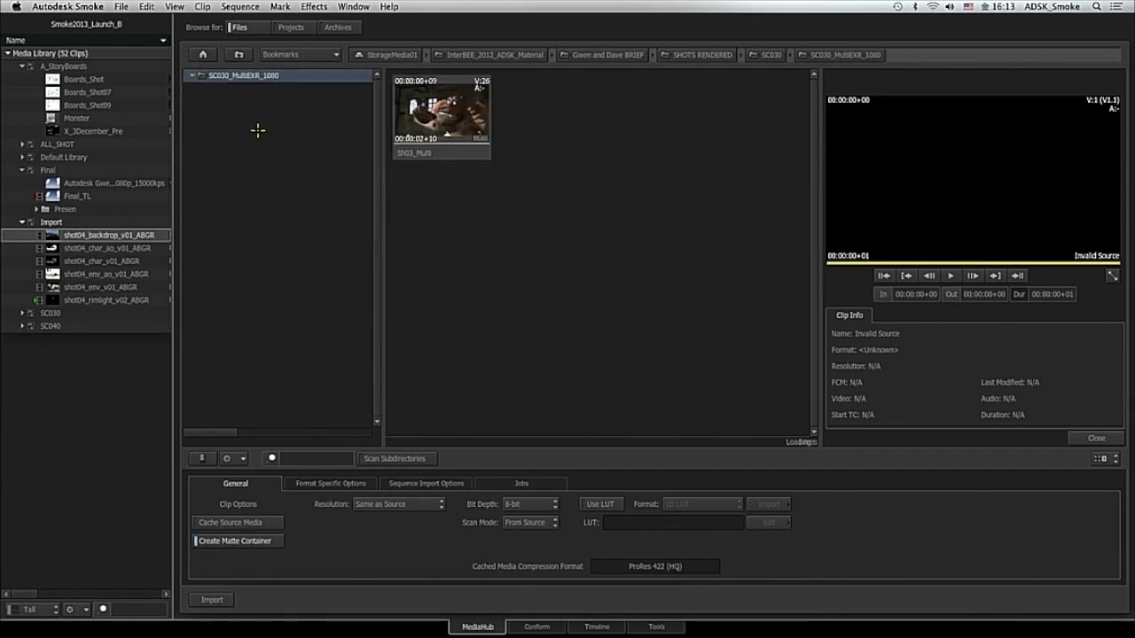
Set the import bit depth to From Source and expand the Sh03_Multi clip into its individual channels.
{"action": "left_click", "coordinate": [525, 503]}
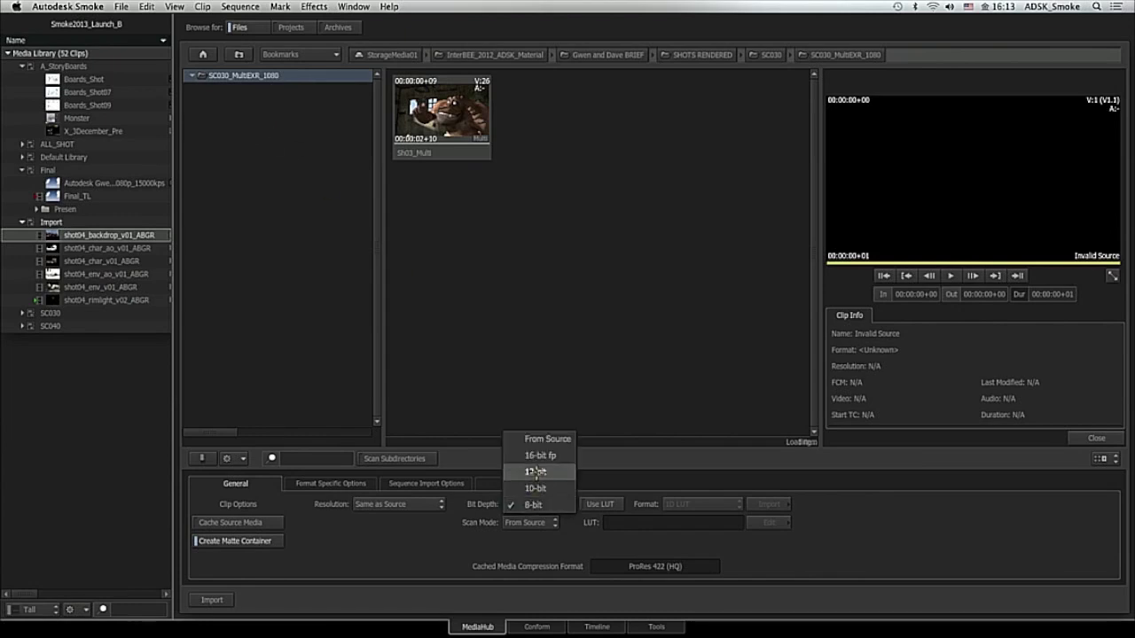
{"action": "left_click", "coordinate": [544, 439]}
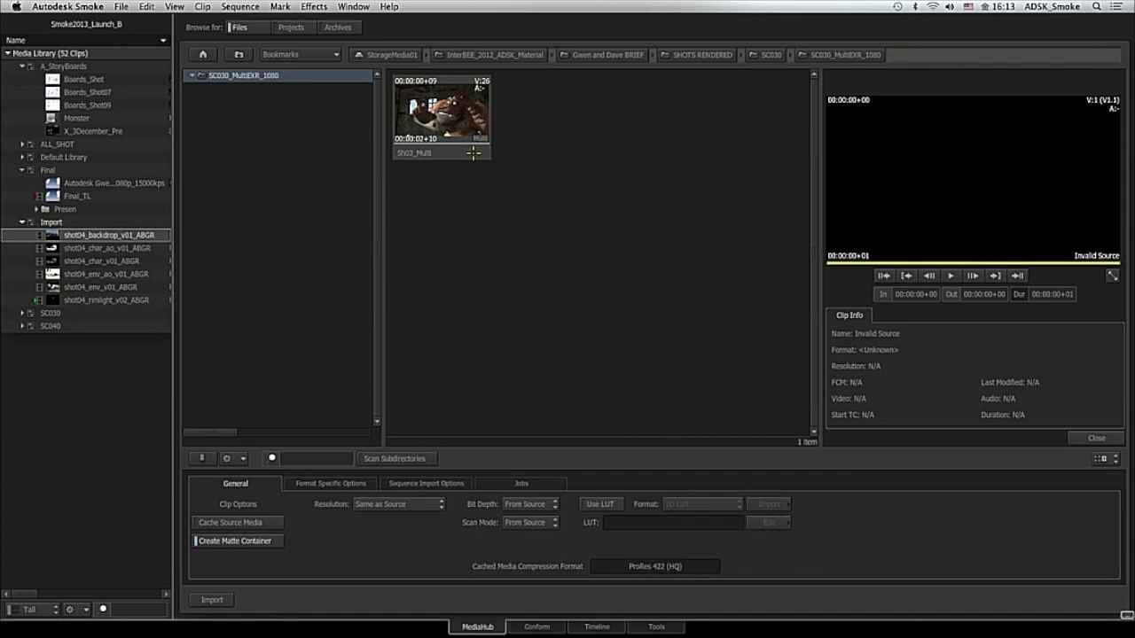
{"action": "left_click", "coordinate": [553, 223]}
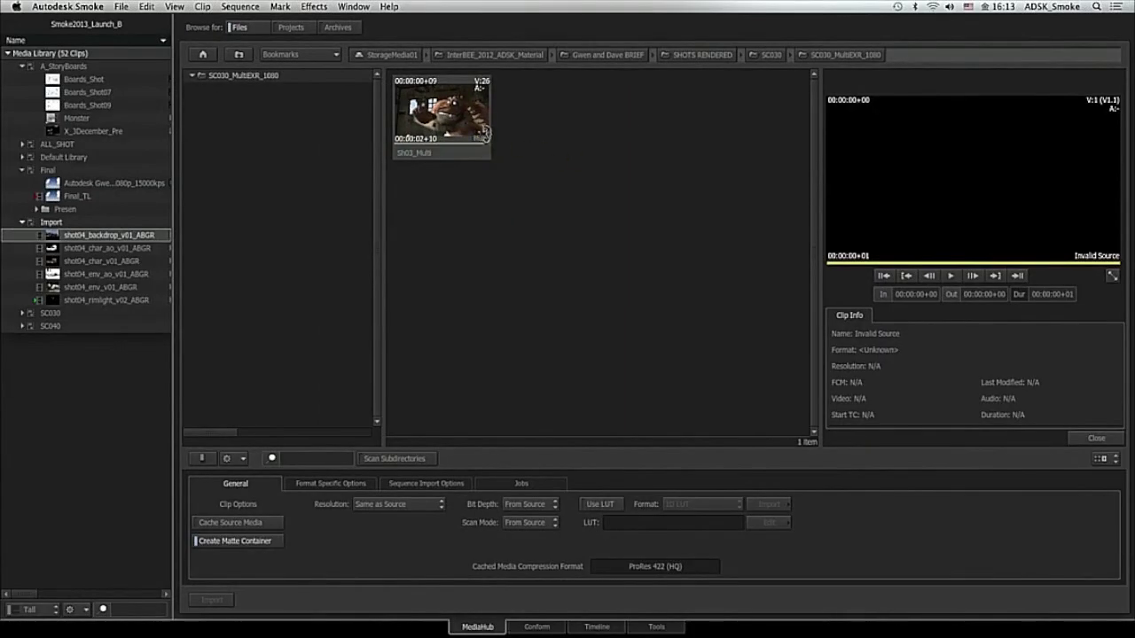
{"action": "left_click", "coordinate": [483, 134]}
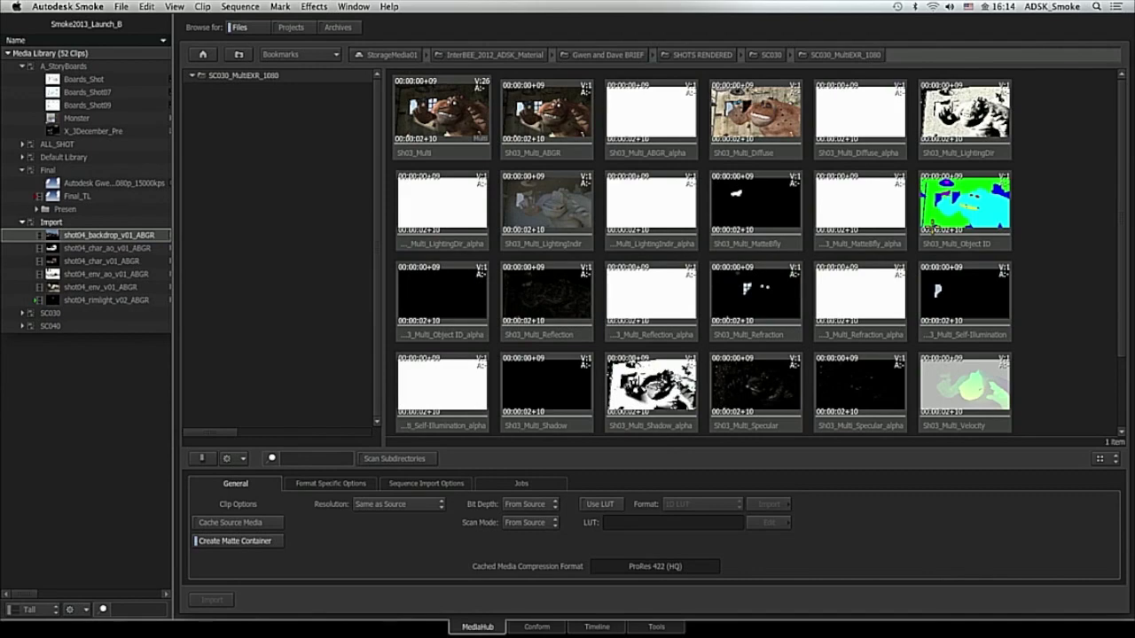
Create a new library named Import_EXR in the Media Library.
{"action": "right_click", "coordinate": [130, 53]}
{"action": "mouse_move", "coordinate": [158, 56]}
{"action": "left_click", "coordinate": [206, 69]}
{"action": "type", "text": "Import_EXR"}
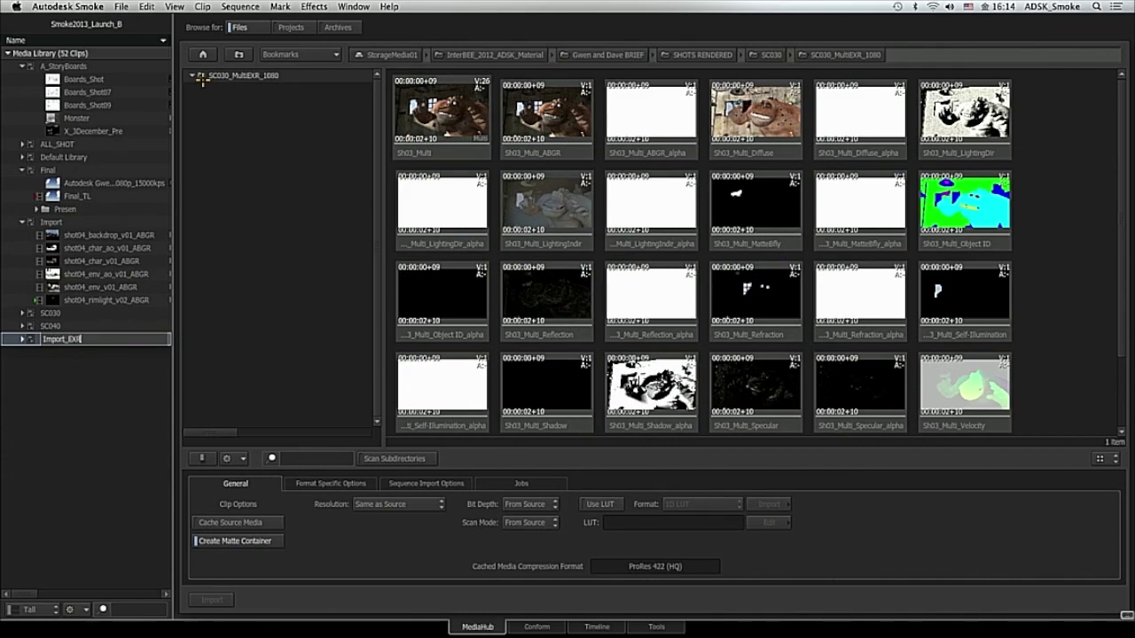
{"action": "key", "text": "Return"}
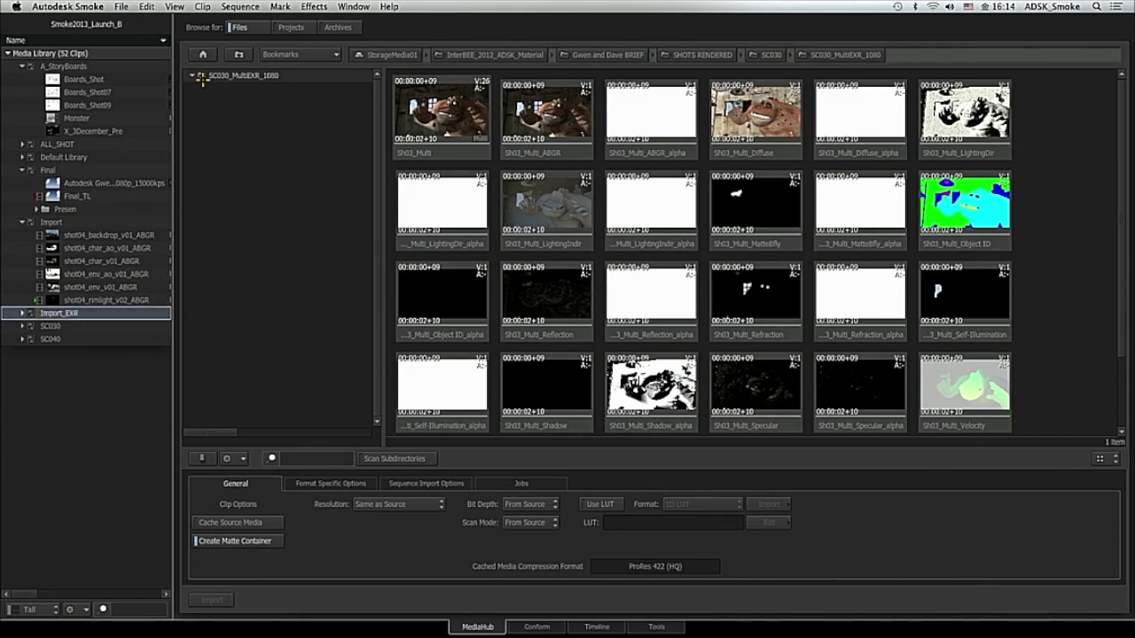
Import Sh03_Multi_ABGR, Sh03_Multi_Velocity and Sh03_Multi_Z Depth into the Import_EXR library, and switch to the Timeline view.
{"action": "left_click", "coordinate": [562, 151]}
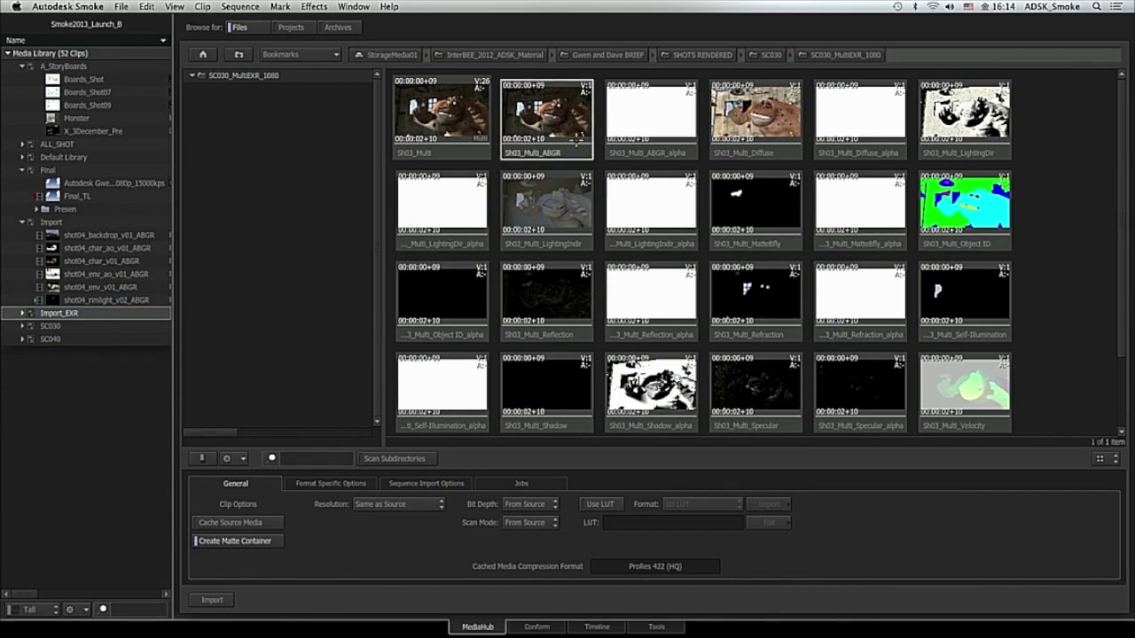
{"action": "left_click", "coordinate": [1127, 307]}
{"action": "left_click", "coordinate": [1125, 309]}
{"action": "scroll", "coordinate": [1121, 390], "scroll_direction": "down", "scroll_amount": 2}
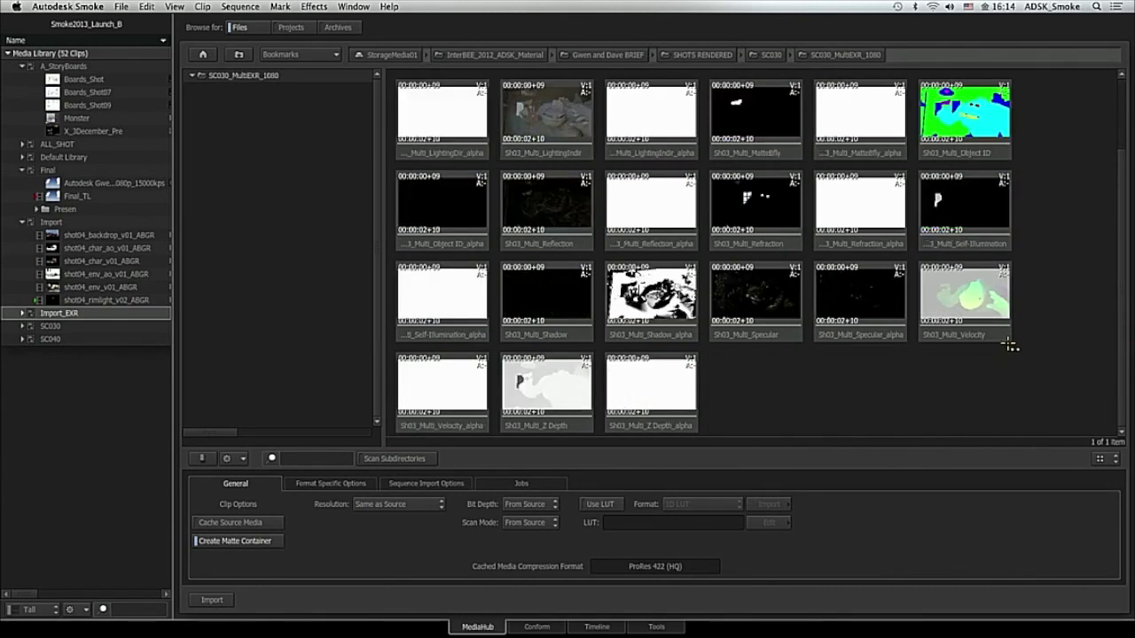
{"action": "left_click", "coordinate": [969, 335]}
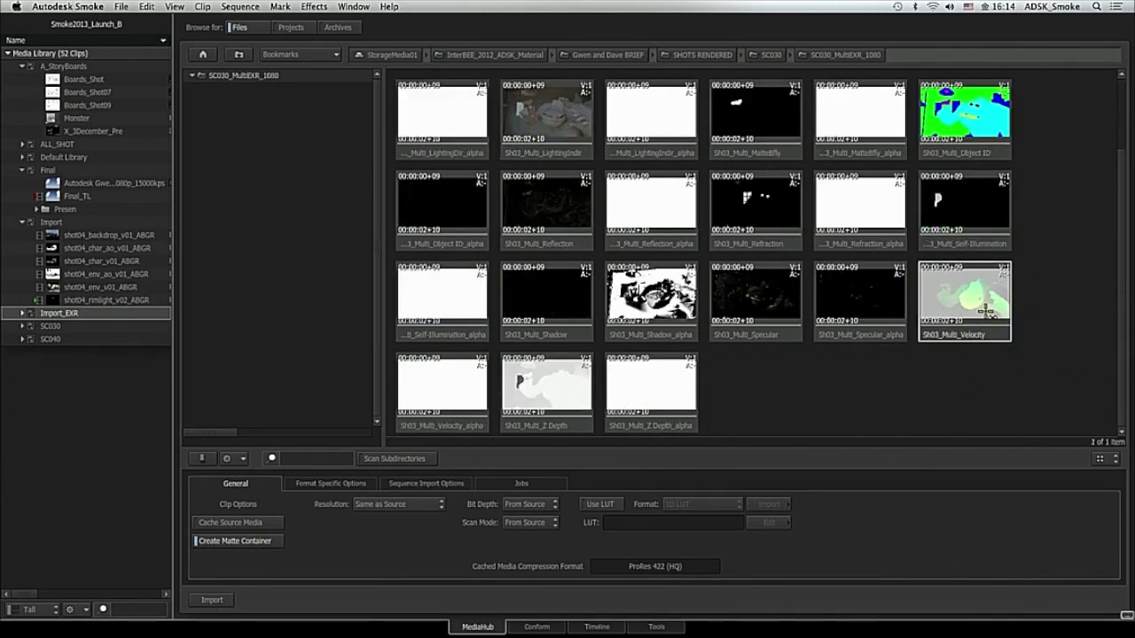
{"action": "left_click", "coordinate": [559, 427]}
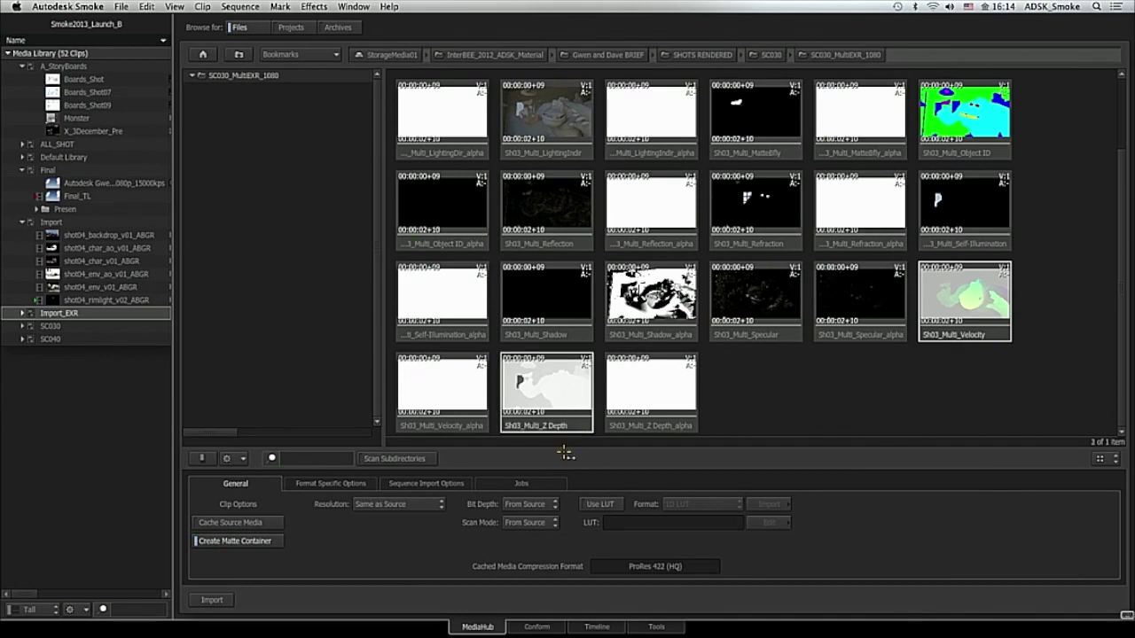
{"action": "left_click_drag", "start_coordinate": [557, 427], "coordinate": [289, 423]}
{"action": "left_click_drag", "start_coordinate": [130, 316], "coordinate": [132, 308]}
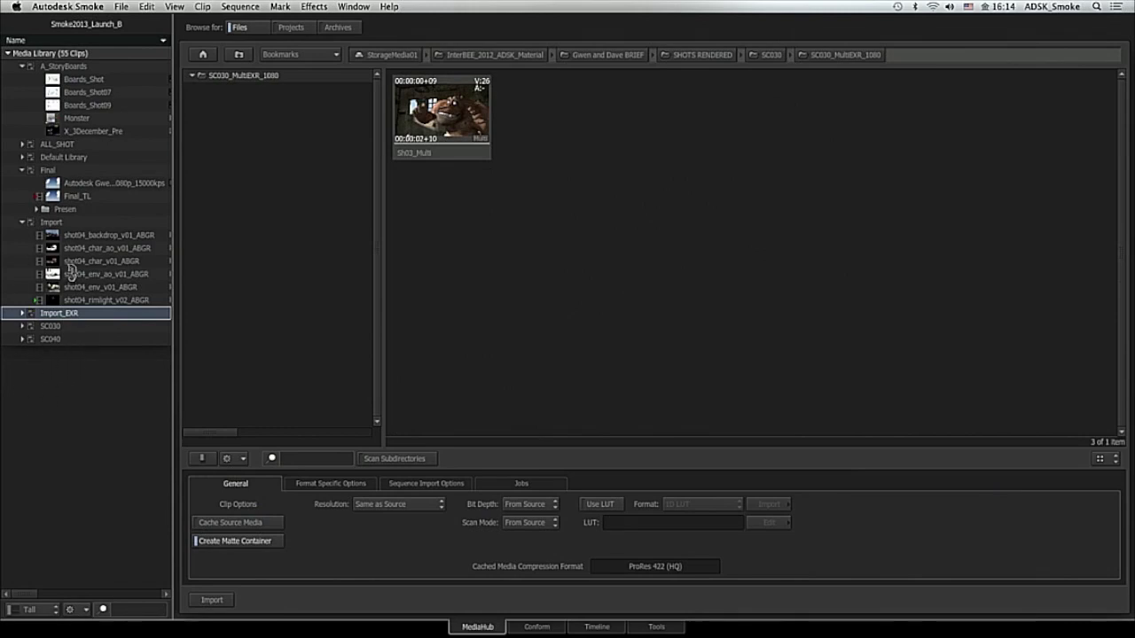
{"action": "left_click", "coordinate": [597, 627]}
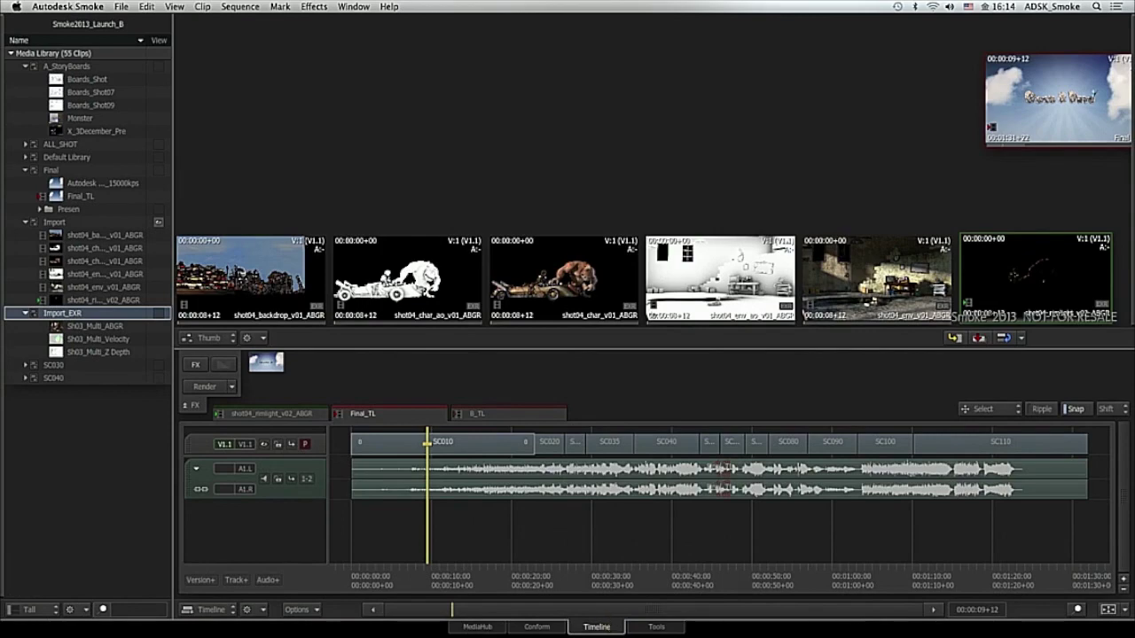
Open the B_TL sequence at 00:00:15+02 and review the shot04 composite track by track, from backdrop up to rimlight.
{"action": "left_click", "coordinate": [518, 410]}
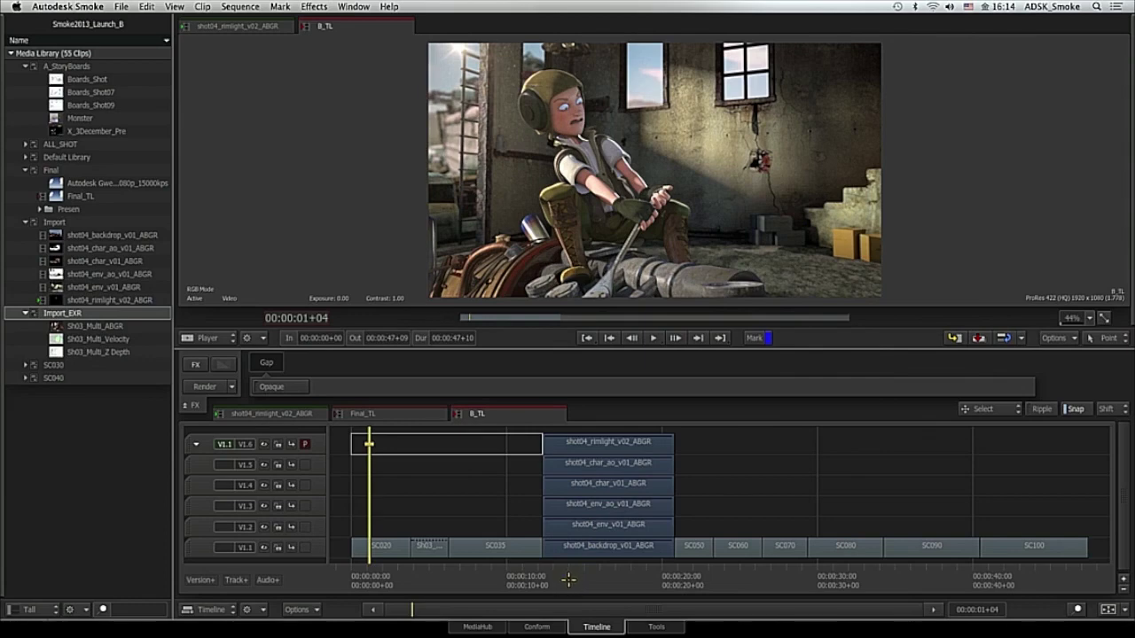
{"action": "left_click", "coordinate": [585, 578]}
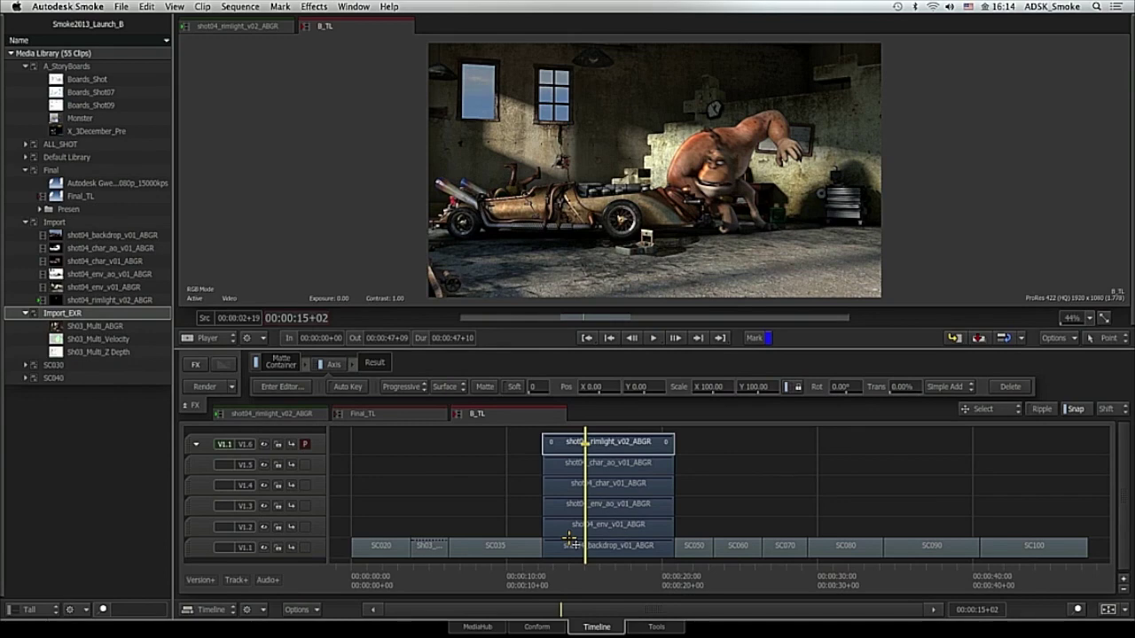
{"action": "left_click", "coordinate": [572, 541]}
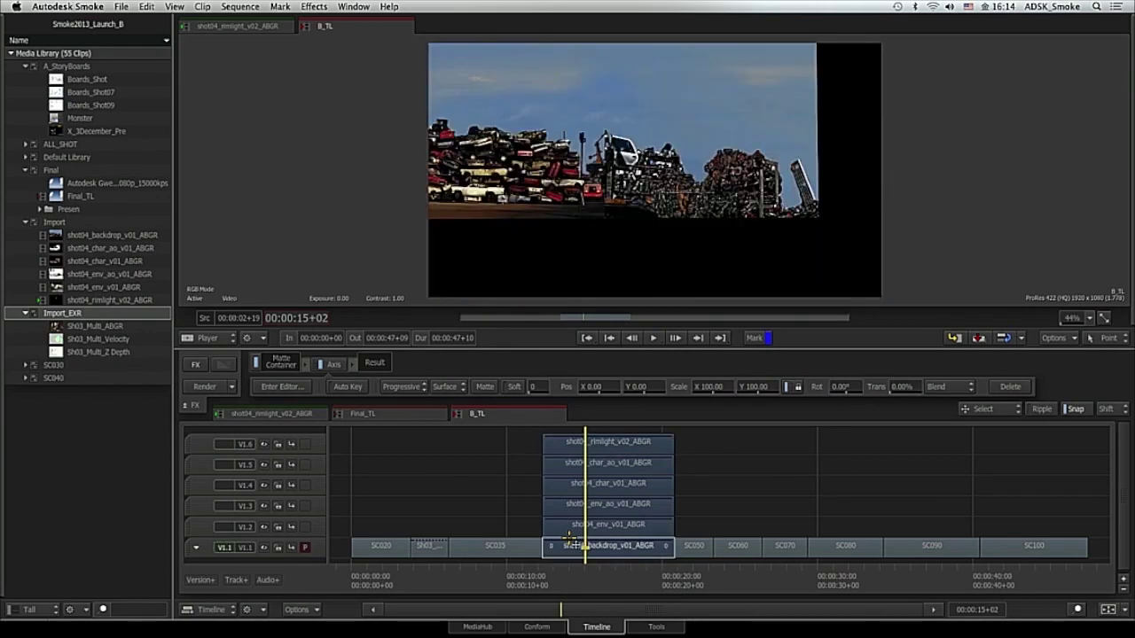
{"action": "key", "text": "Up"}
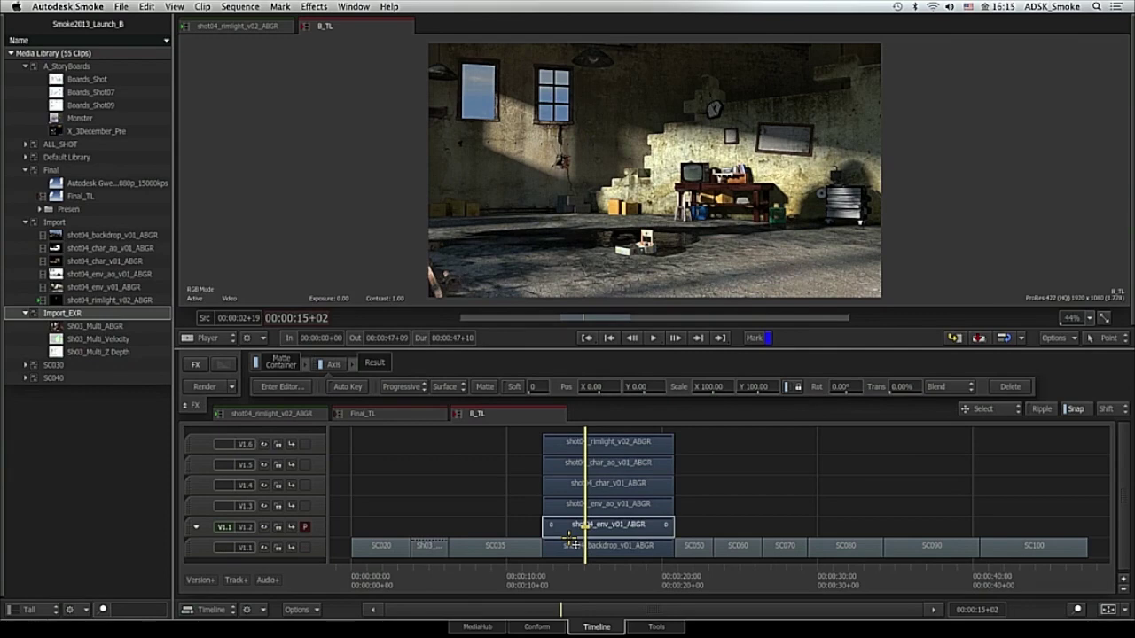
{"action": "key", "text": "Up"}
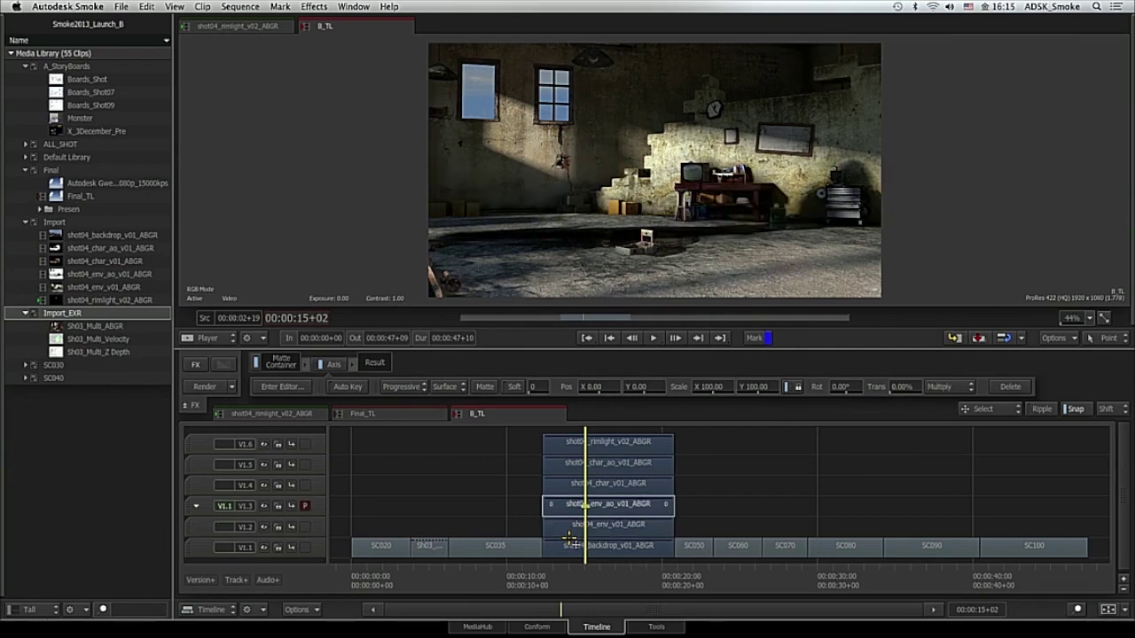
{"action": "key", "text": "Up"}
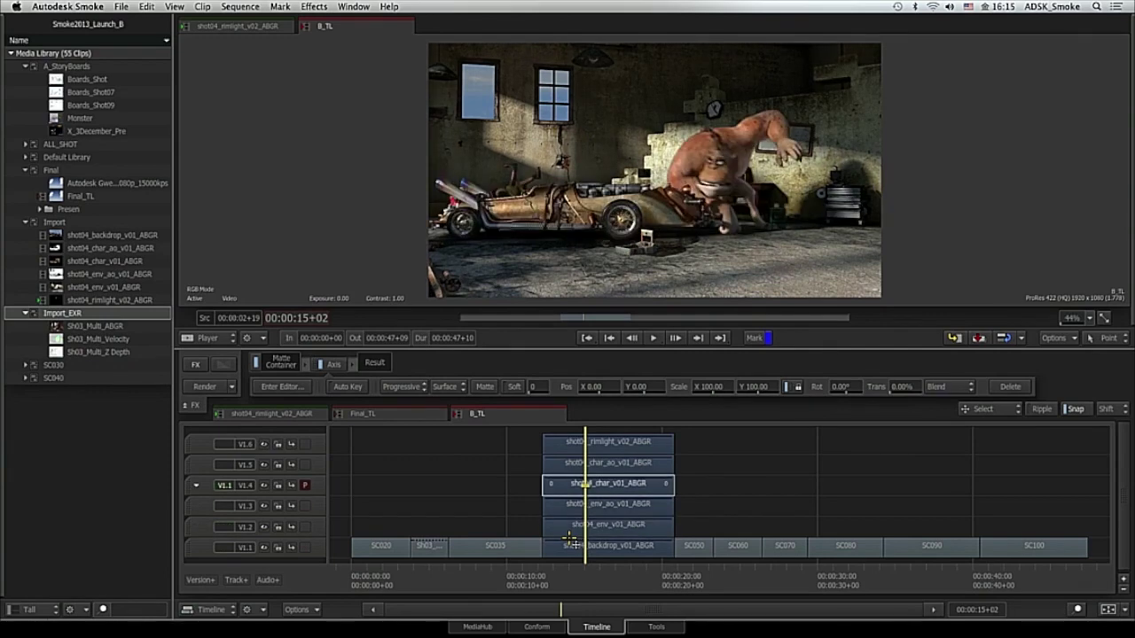
{"action": "key", "text": "Up"}
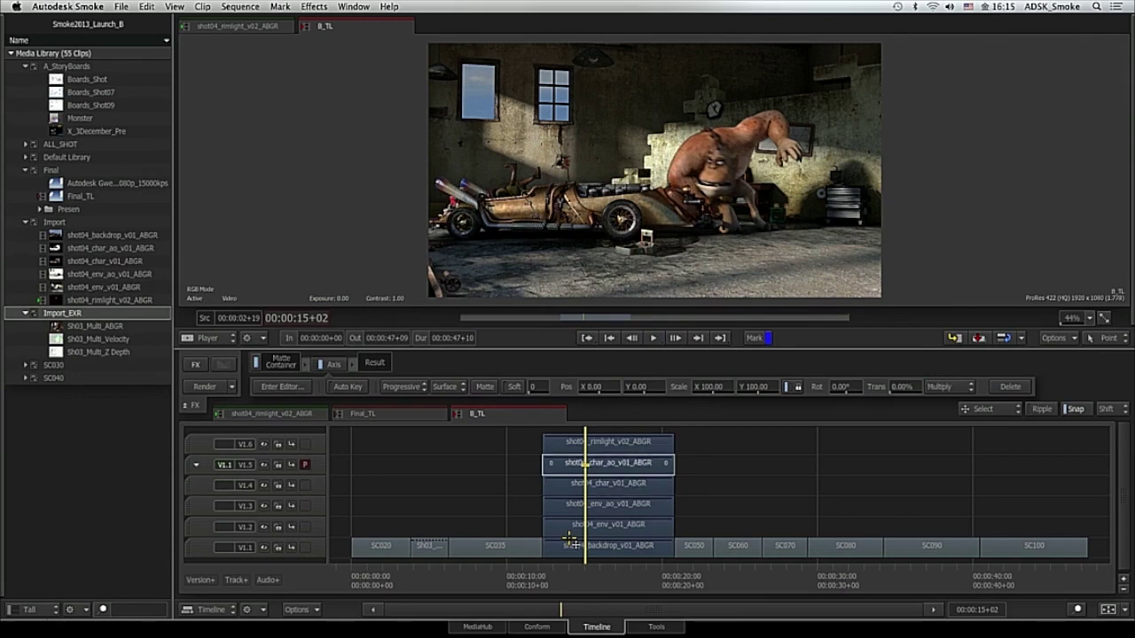
{"action": "key", "text": "Up"}
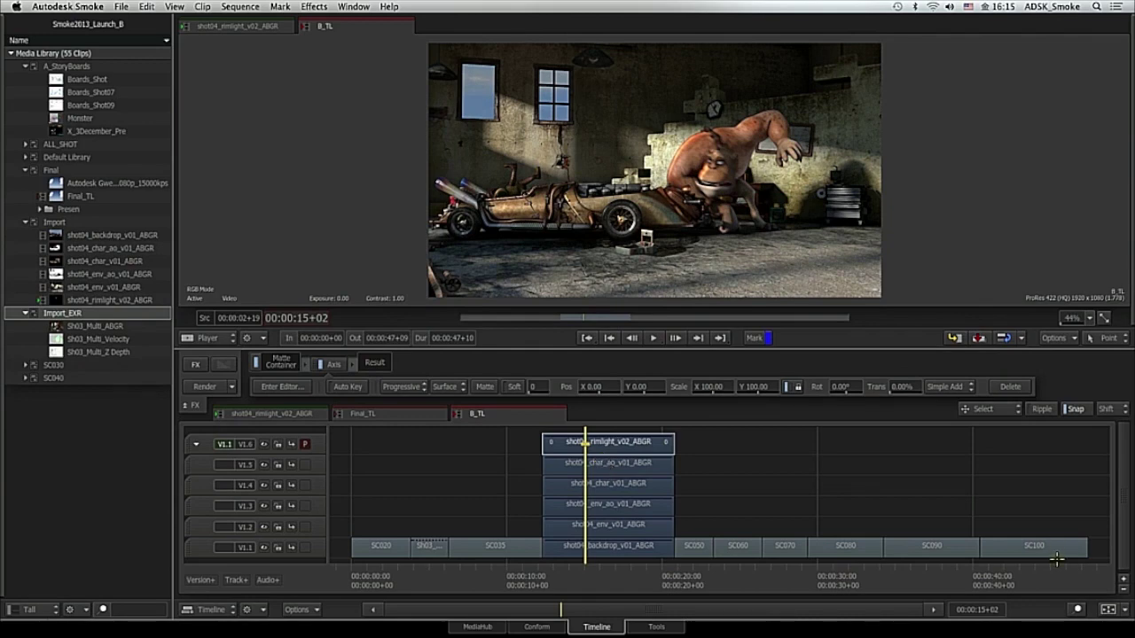
Select all six stacked shot04 segments in B_TL and create a ConnectFX composite from them.
{"action": "left_click", "coordinate": [638, 546]}
{"action": "left_click", "coordinate": [642, 526], "text": "ctrl"}
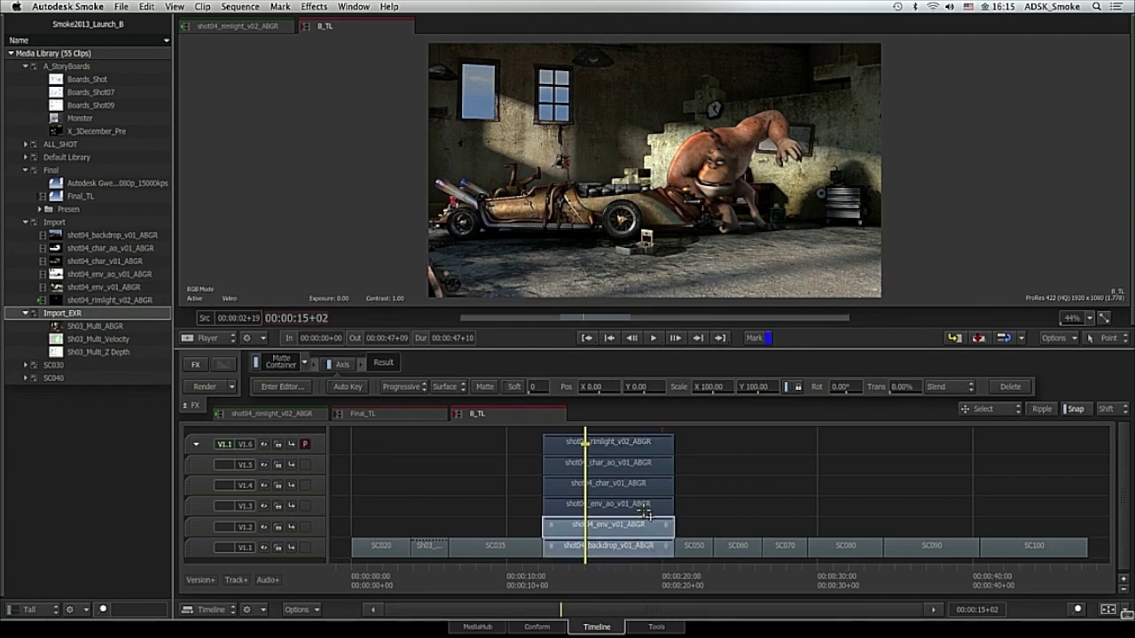
{"action": "left_click", "coordinate": [646, 506], "text": "ctrl"}
{"action": "left_click", "coordinate": [647, 485], "text": "ctrl"}
{"action": "left_click", "coordinate": [649, 464], "text": "ctrl"}
{"action": "left_click", "coordinate": [653, 448], "text": "ctrl"}
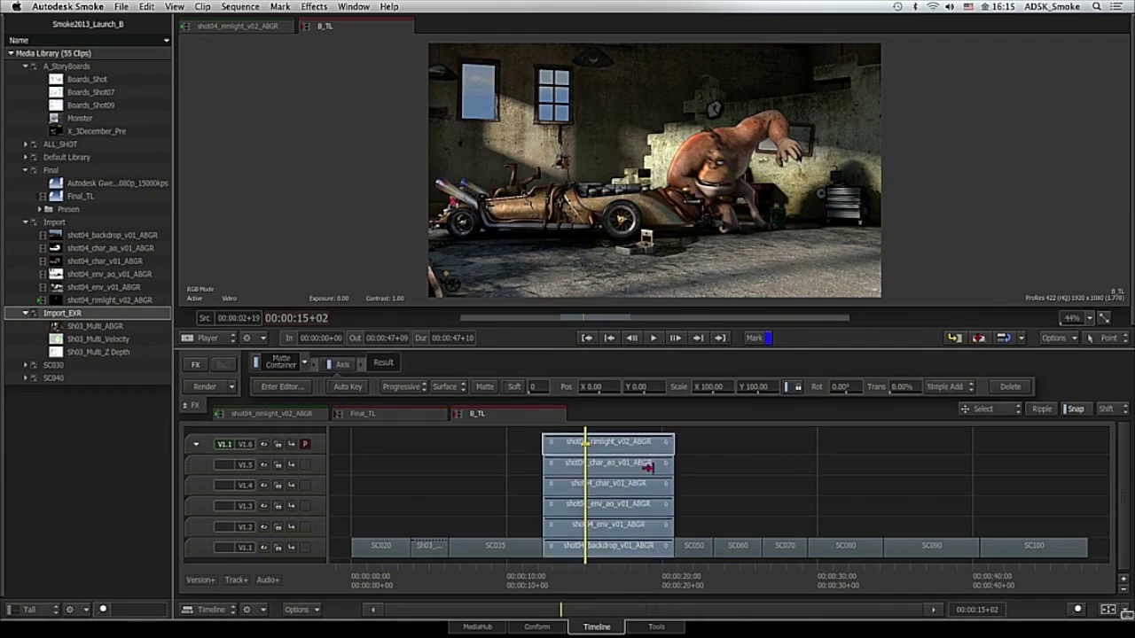
{"action": "right_click", "coordinate": [655, 450]}
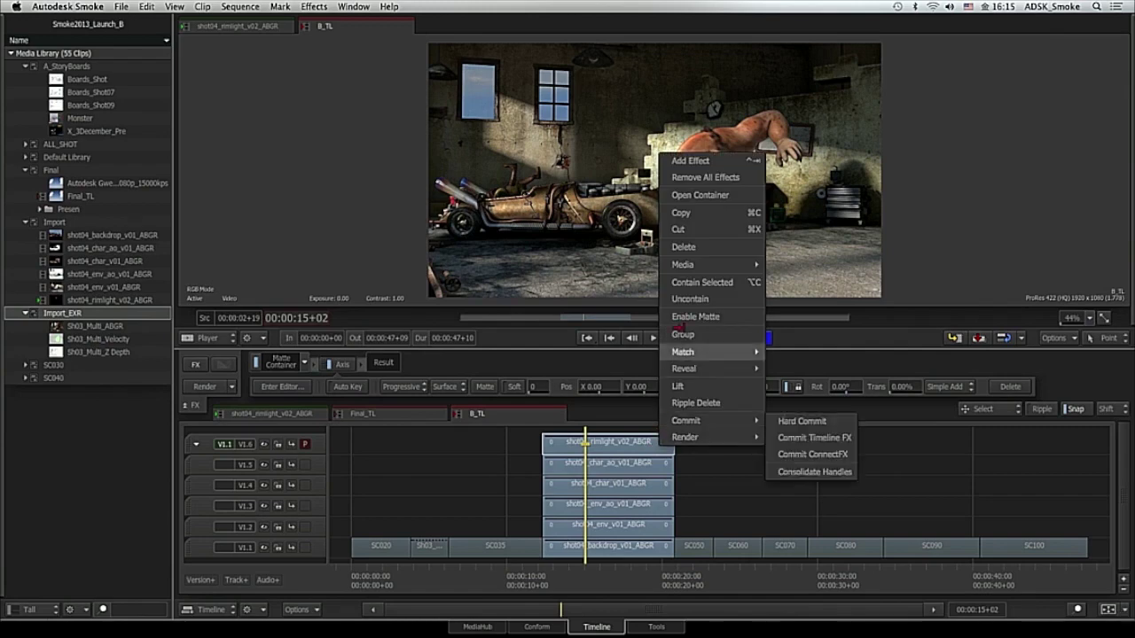
{"action": "left_click", "coordinate": [705, 160]}
{"action": "left_click", "coordinate": [547, 394]}
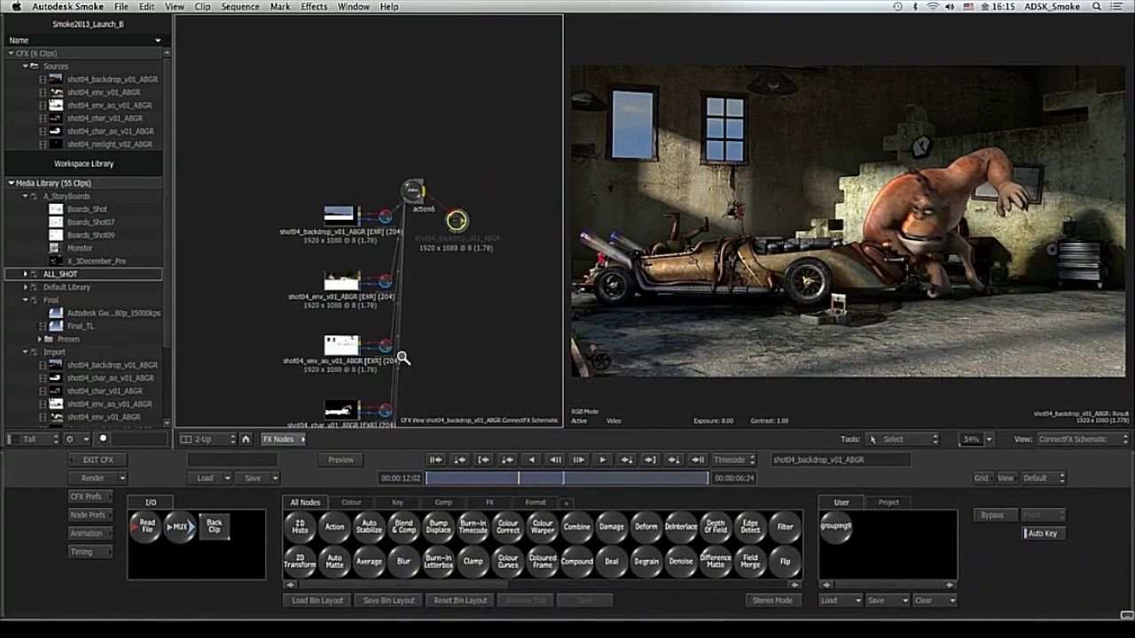
Spread out the action and output nodes of the shot04 ConnectFX, and undo its creation to restore the six separate layers.
{"action": "left_click_drag", "start_coordinate": [457, 219], "coordinate": [532, 249]}
{"action": "left_click_drag", "start_coordinate": [412, 190], "coordinate": [475, 299]}
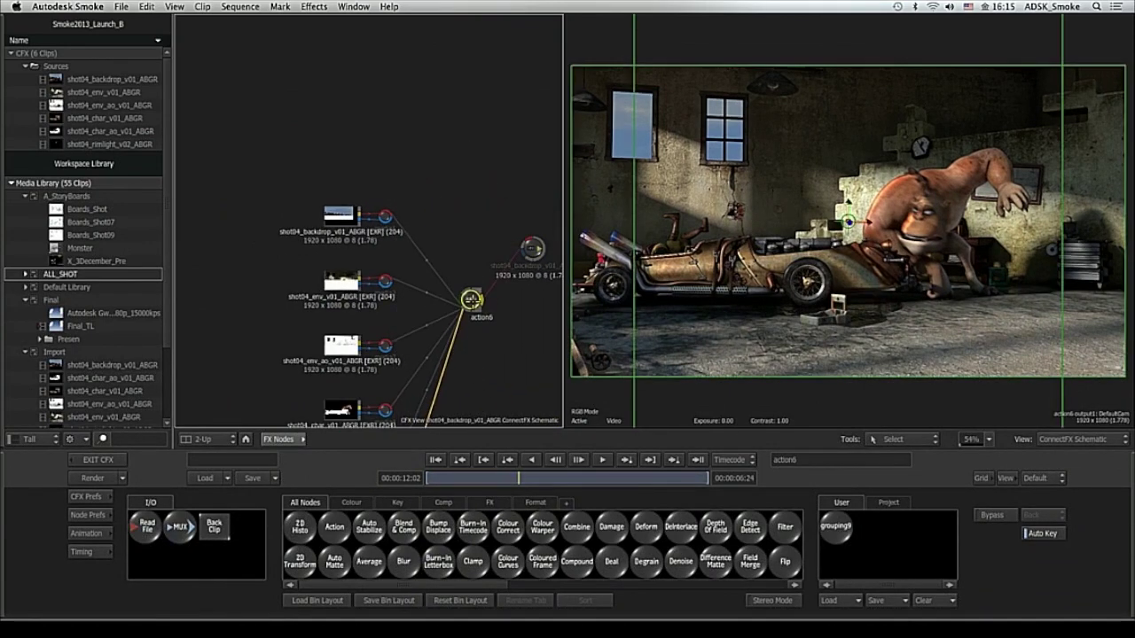
{"action": "left_click_drag", "start_coordinate": [489, 344], "coordinate": [425, 256]}
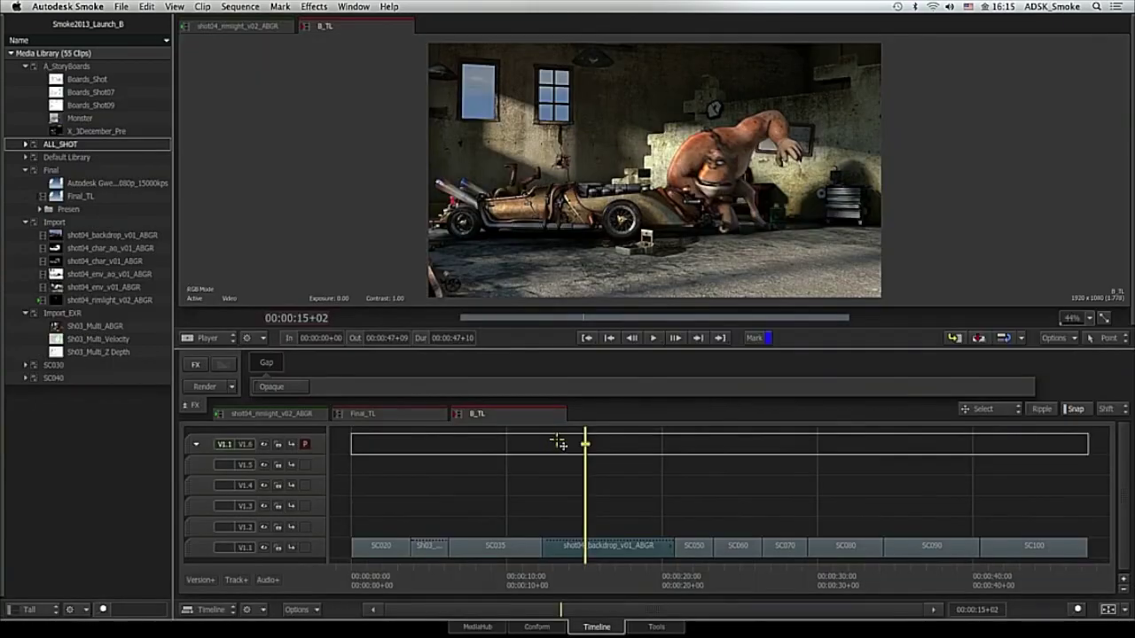
{"action": "left_click", "coordinate": [558, 442]}
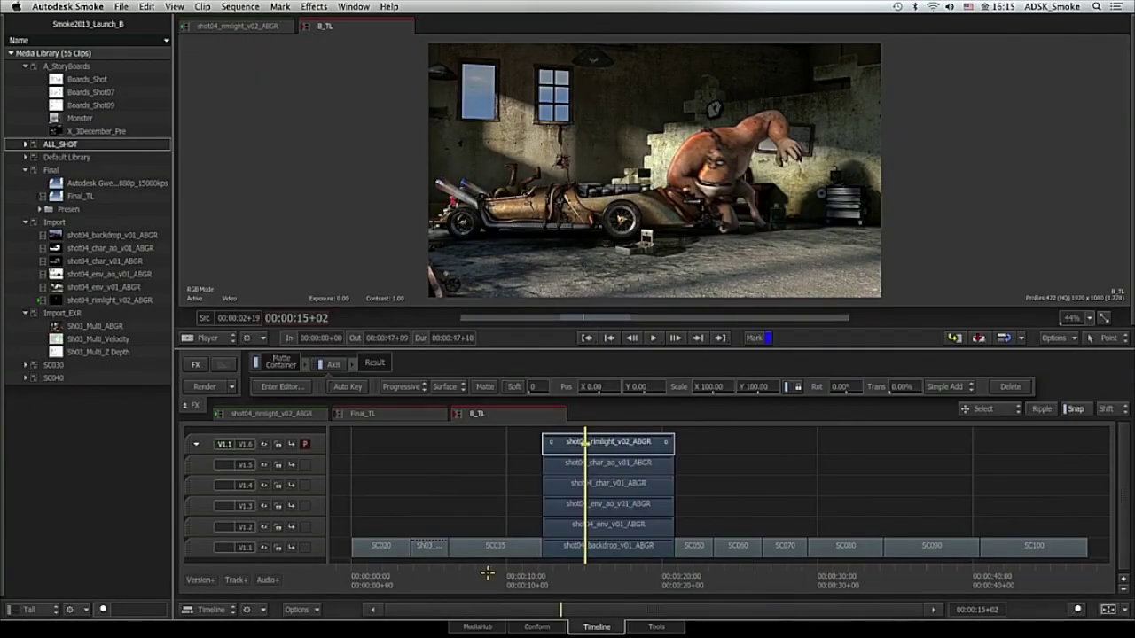
Park on the Sh03_Multi_ABGR segment of track V1.1 at 00:00:04+23 and create a ConnectFX from it.
{"action": "left_click_drag", "start_coordinate": [493, 570], "coordinate": [460, 562]}
{"action": "left_click", "coordinate": [493, 444]}
{"action": "key", "text": "Down"}
{"action": "key", "text": "Down"}
{"action": "key", "text": "Down"}
{"action": "key", "text": "Down"}
{"action": "key", "text": "Down"}
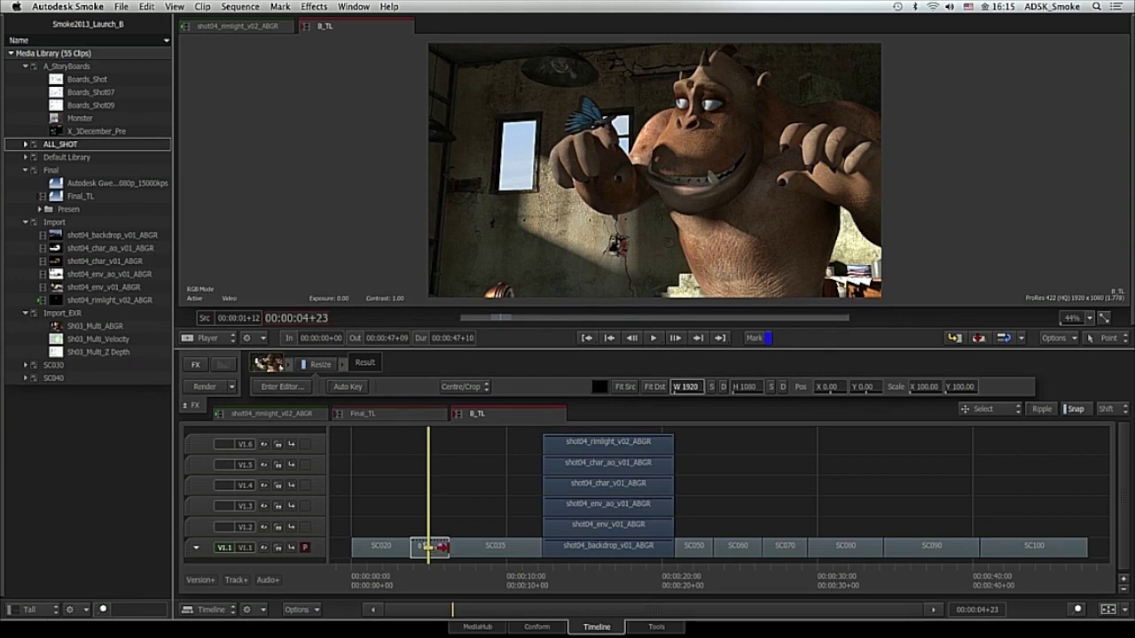
{"action": "scroll", "coordinate": [572, 497], "scroll_direction": "up", "scroll_amount": 5}
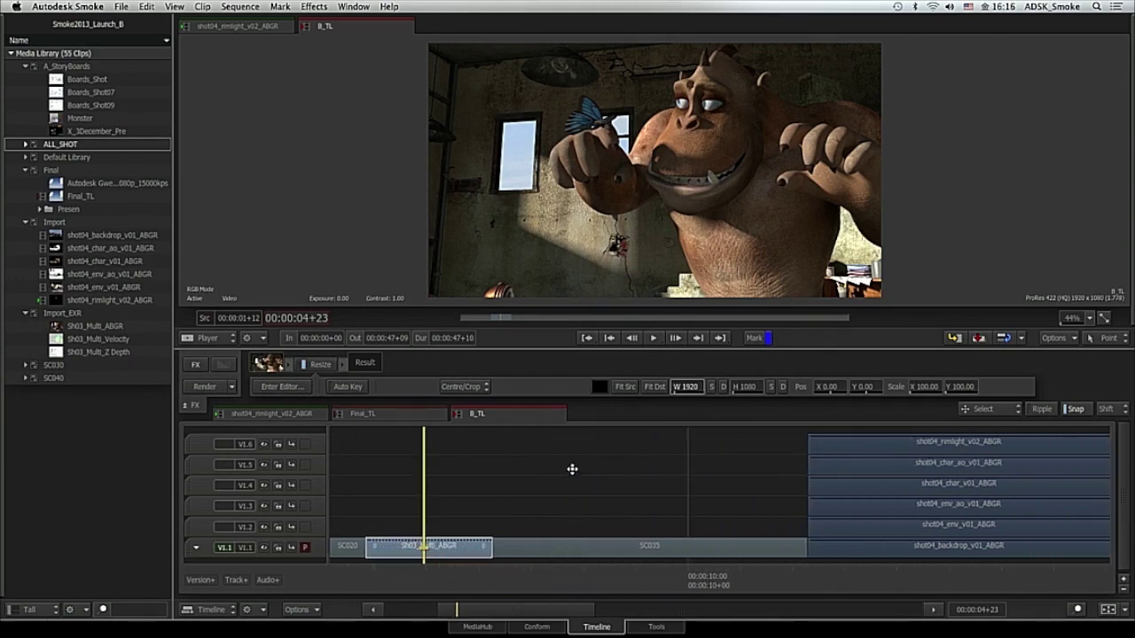
{"action": "left_click_drag", "start_coordinate": [540, 609], "coordinate": [522, 609]}
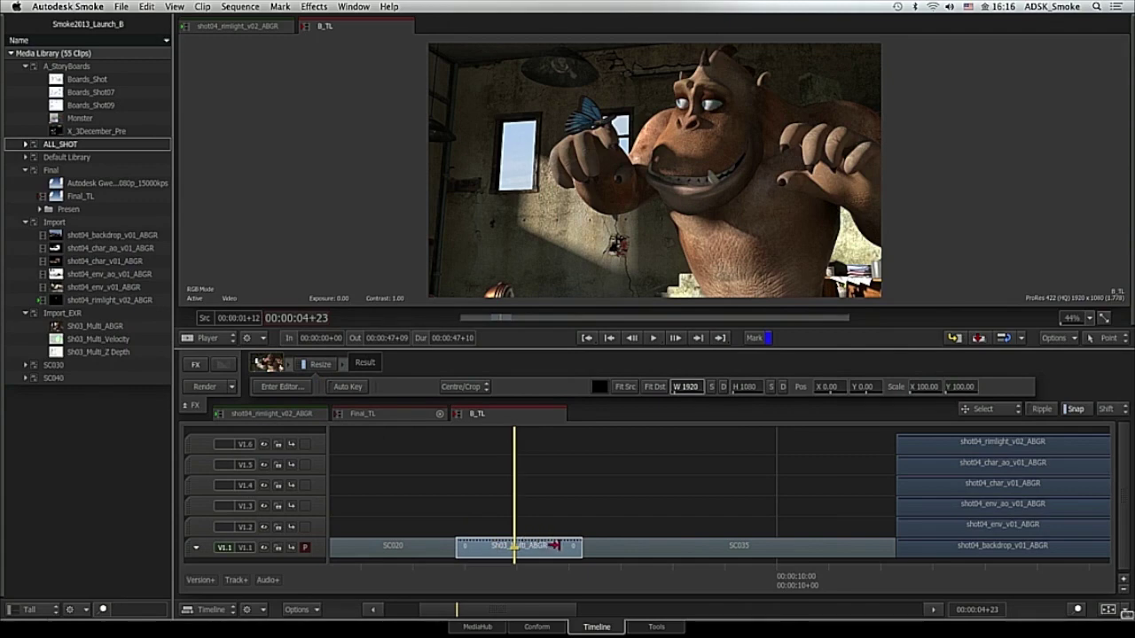
{"action": "right_click", "coordinate": [564, 546]}
{"action": "left_click", "coordinate": [592, 280]}
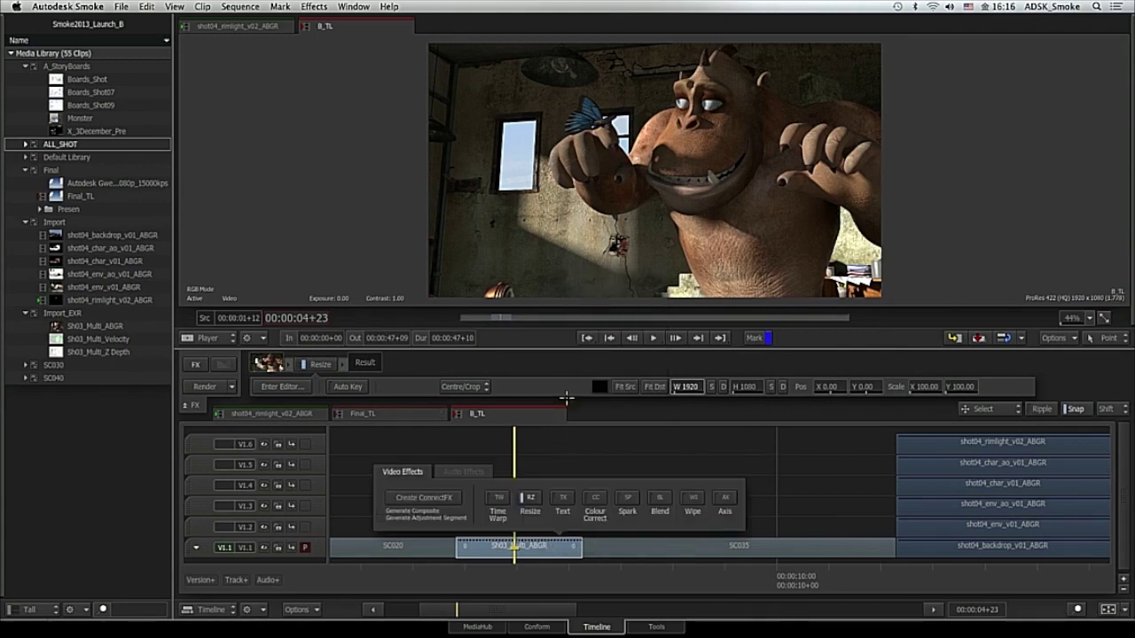
{"action": "left_click", "coordinate": [466, 502]}
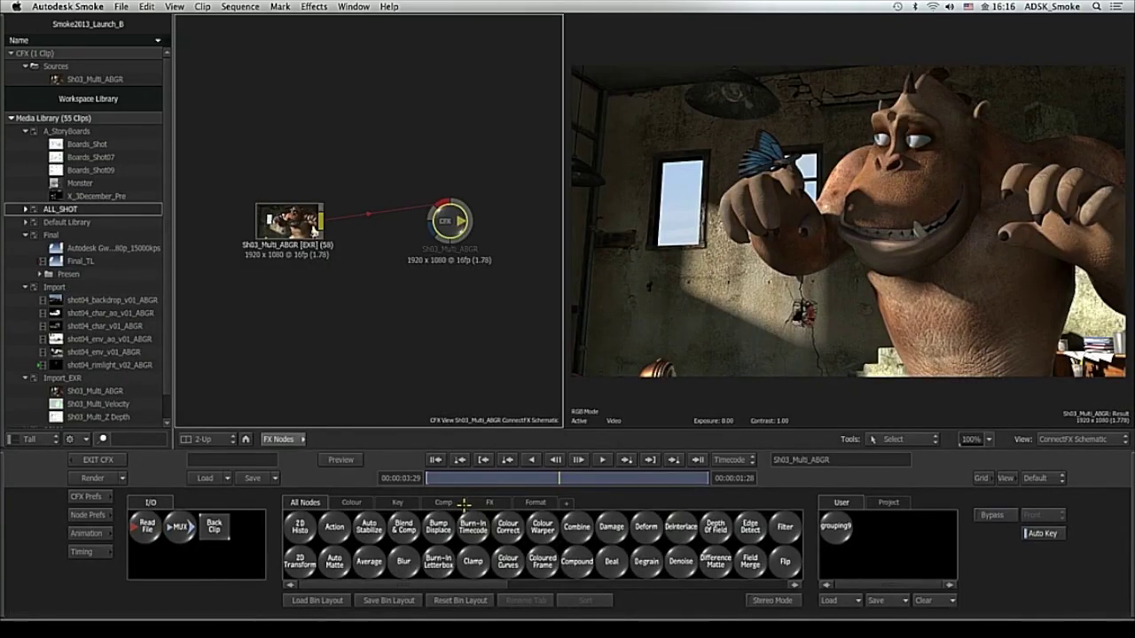
Move the Sh03_Multi_ABGR source node and the output node further apart in the ConnectFX schematic.
{"action": "left_click_drag", "start_coordinate": [288, 221], "coordinate": [287, 200]}
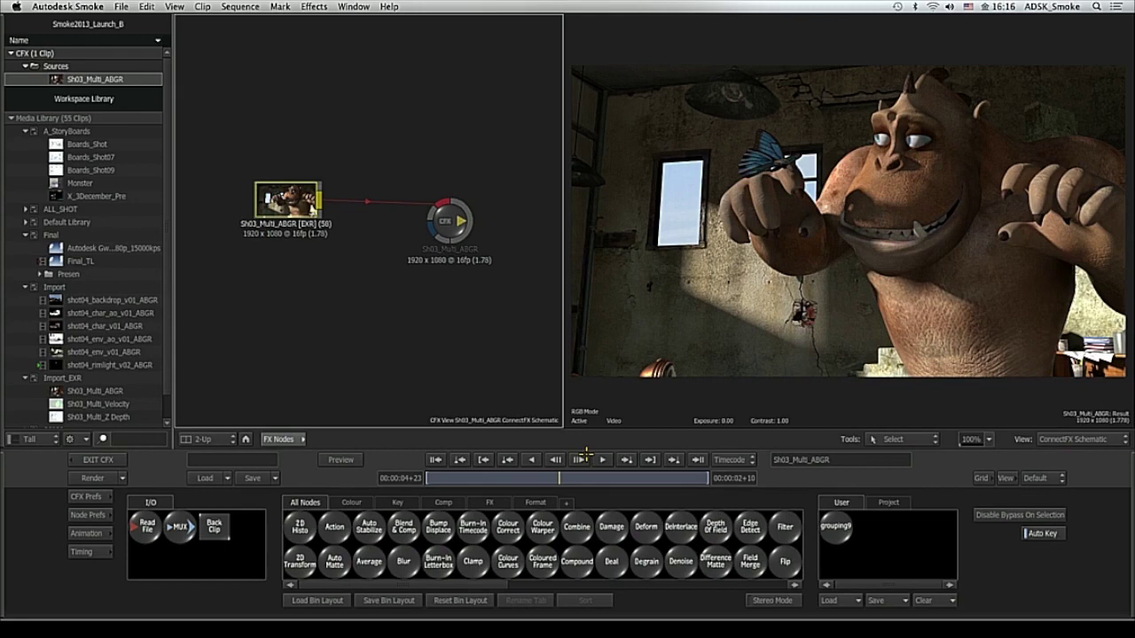
{"action": "left_click_drag", "start_coordinate": [295, 225], "coordinate": [283, 205]}
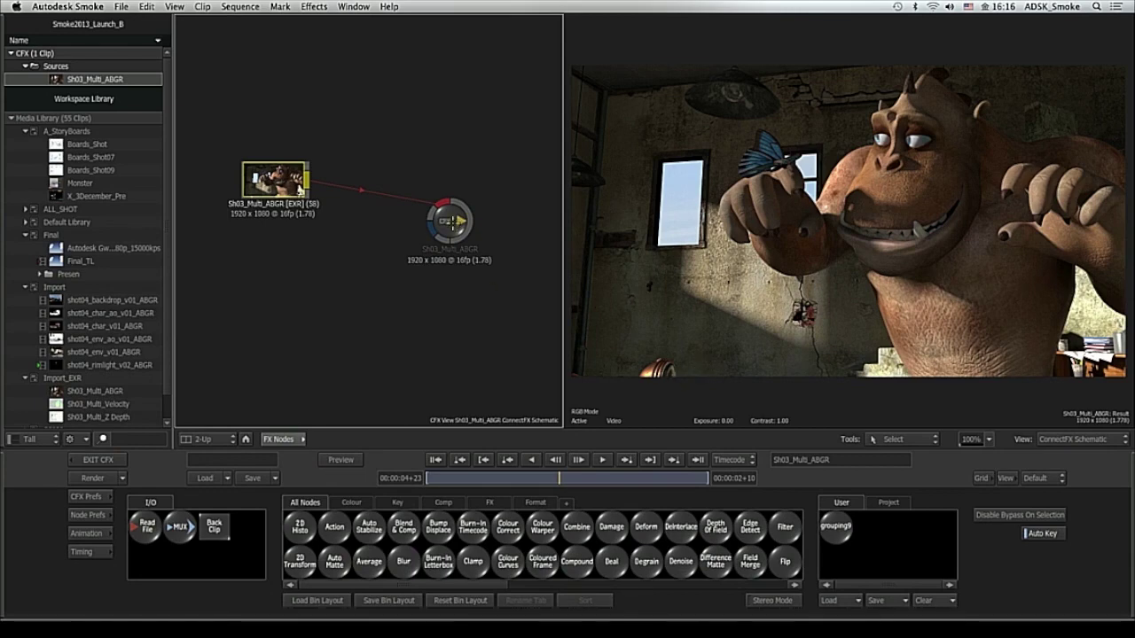
{"action": "left_click_drag", "start_coordinate": [452, 222], "coordinate": [482, 196]}
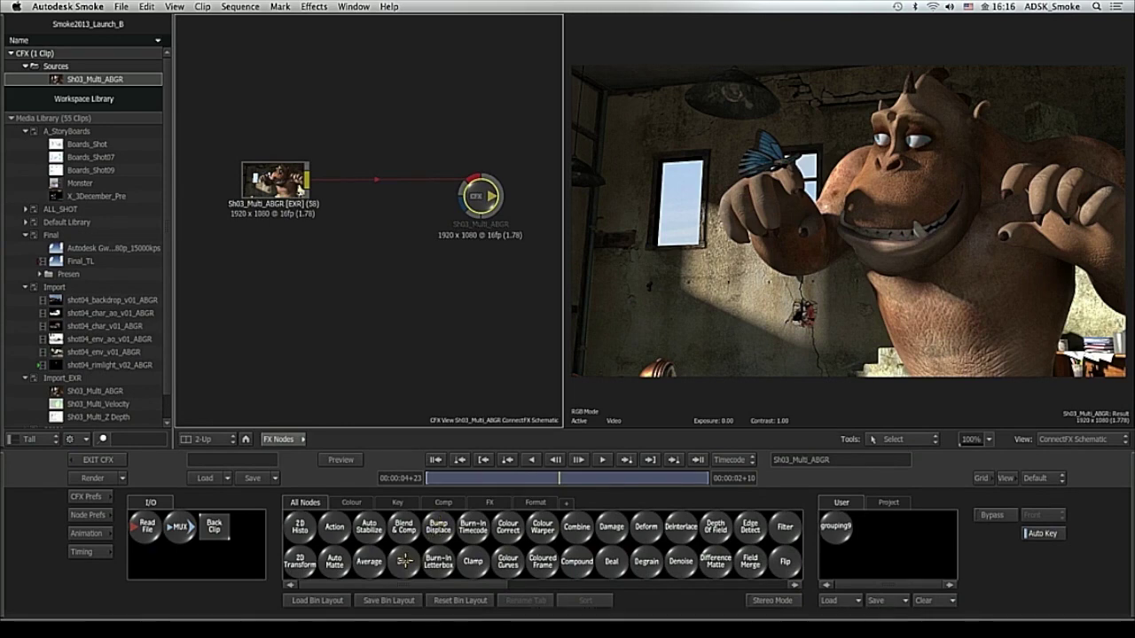
Insert a Blur node between the source clip and the output with width and height 3.60 and gain 172, and disable Auto Key.
{"action": "left_click_drag", "start_coordinate": [404, 560], "coordinate": [359, 175]}
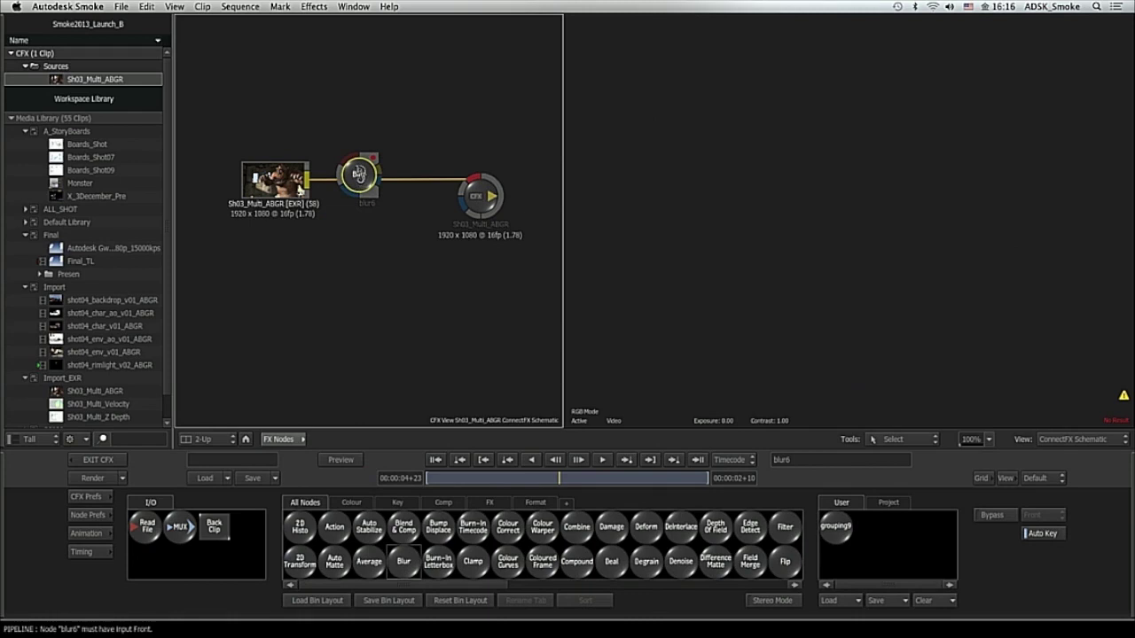
{"action": "left_click_drag", "start_coordinate": [316, 514], "coordinate": [436, 516]}
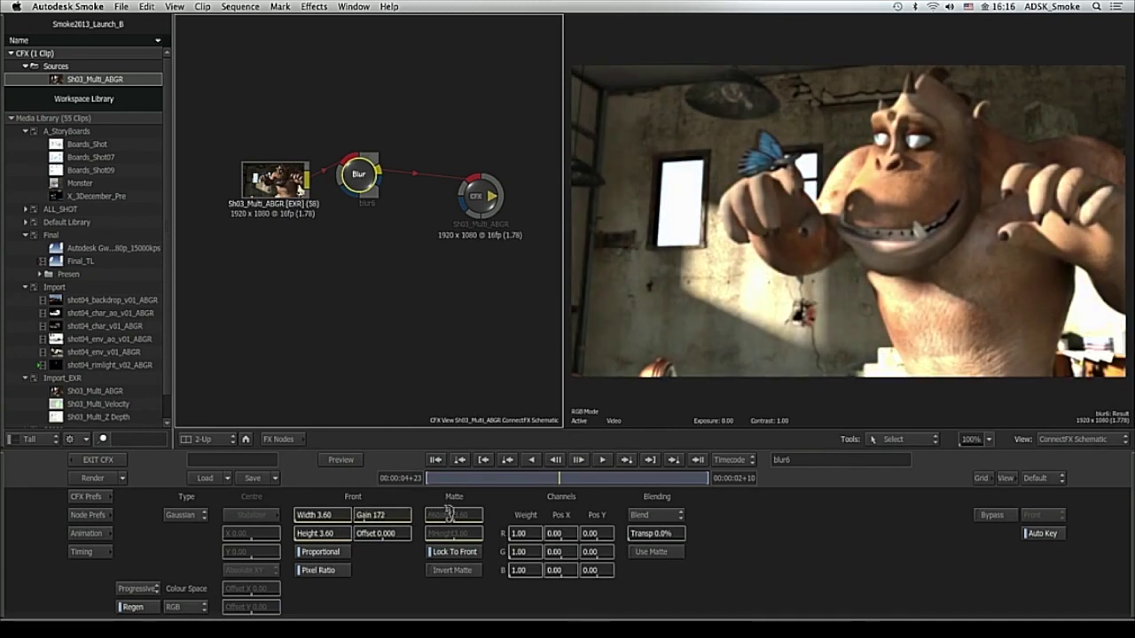
{"action": "left_click", "coordinate": [1042, 533]}
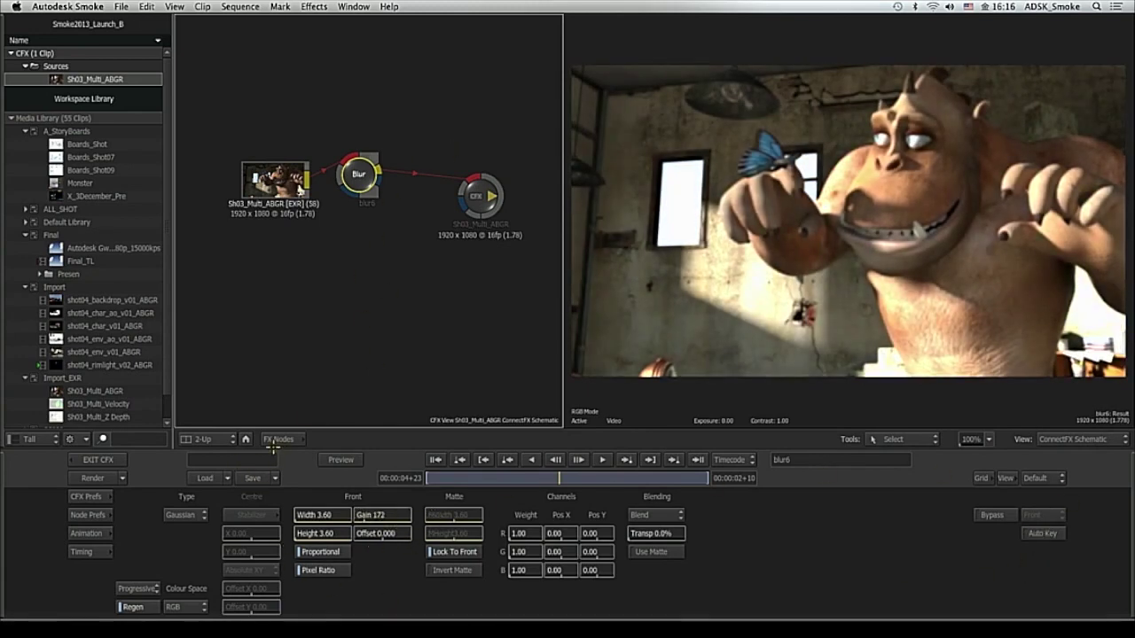
Insert a Stylize node between the Blur node and the output, space the nodes out, and hide the Media Library.
{"action": "left_click", "coordinate": [278, 440]}
{"action": "scroll", "coordinate": [560, 543], "scroll_direction": "right", "scroll_amount": 5}
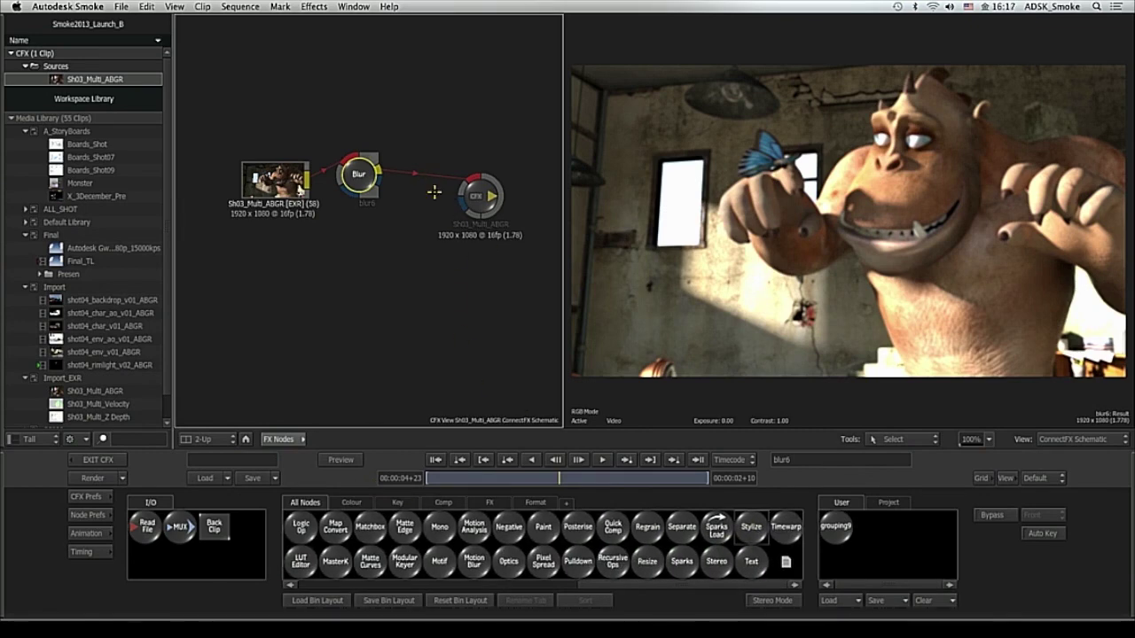
{"action": "left_click_drag", "start_coordinate": [750, 527], "coordinate": [448, 186]}
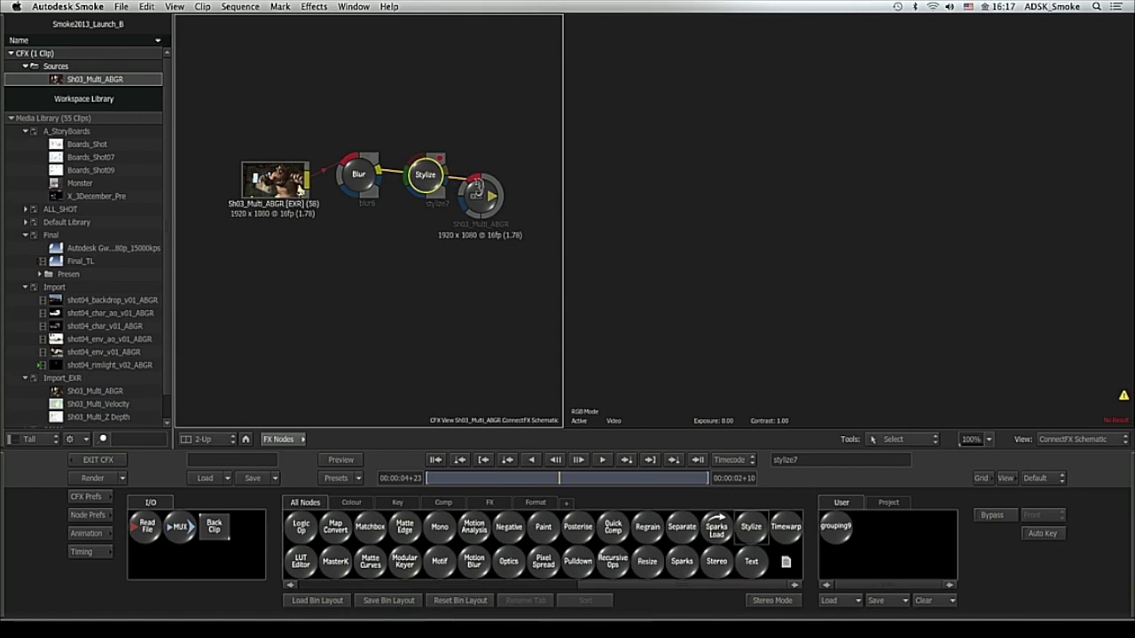
{"action": "left_click", "coordinate": [500, 195]}
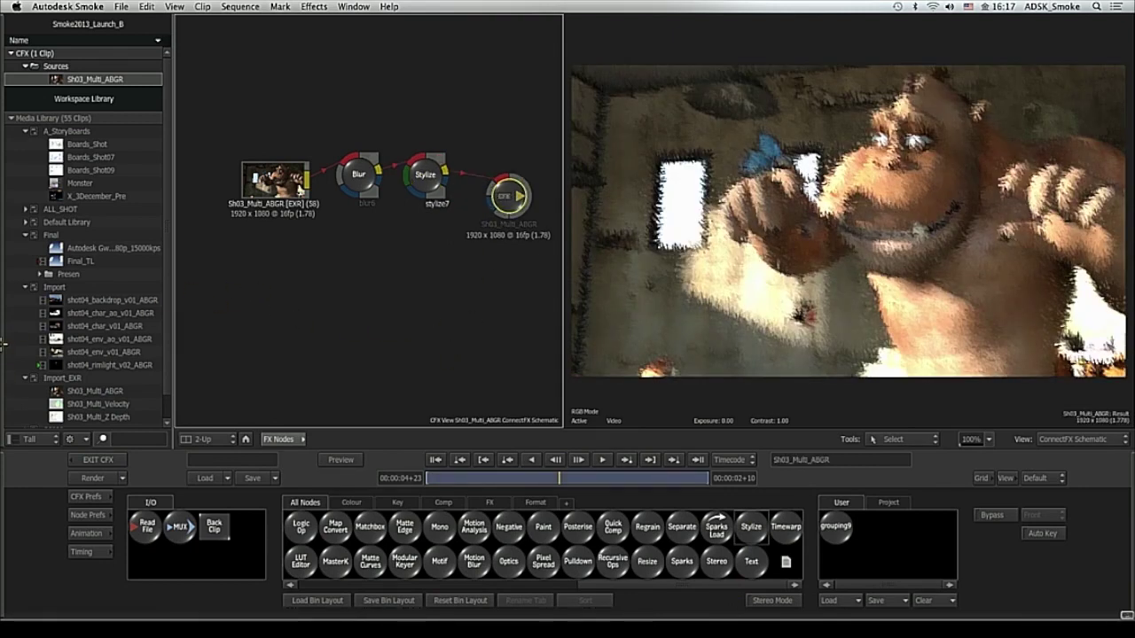
{"action": "key", "text": "Tab"}
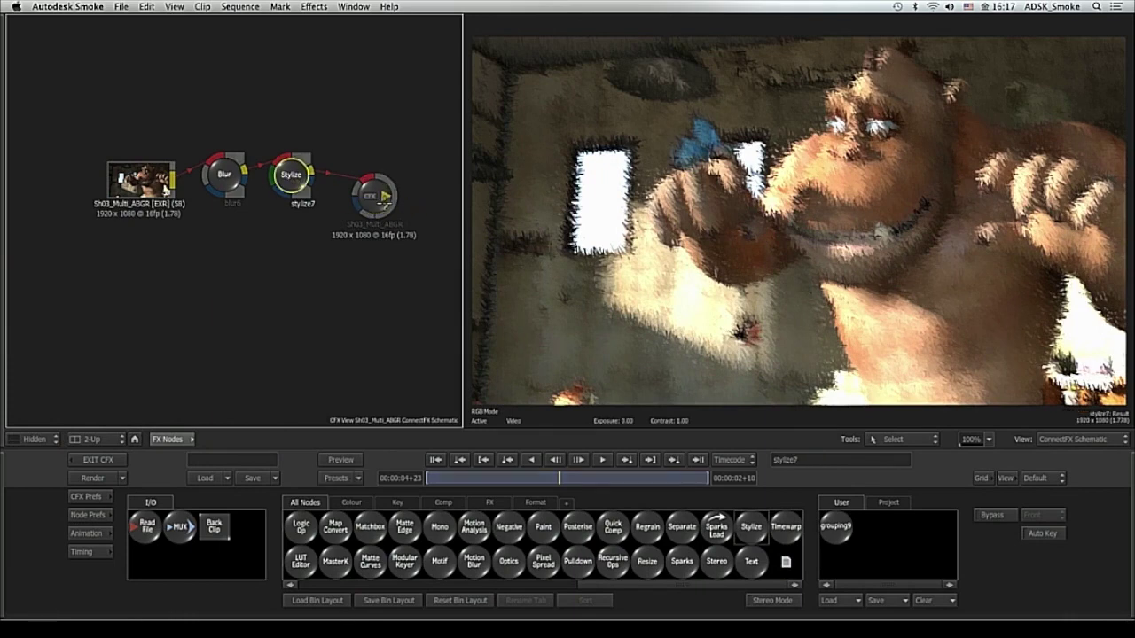
{"action": "left_click", "coordinate": [293, 182]}
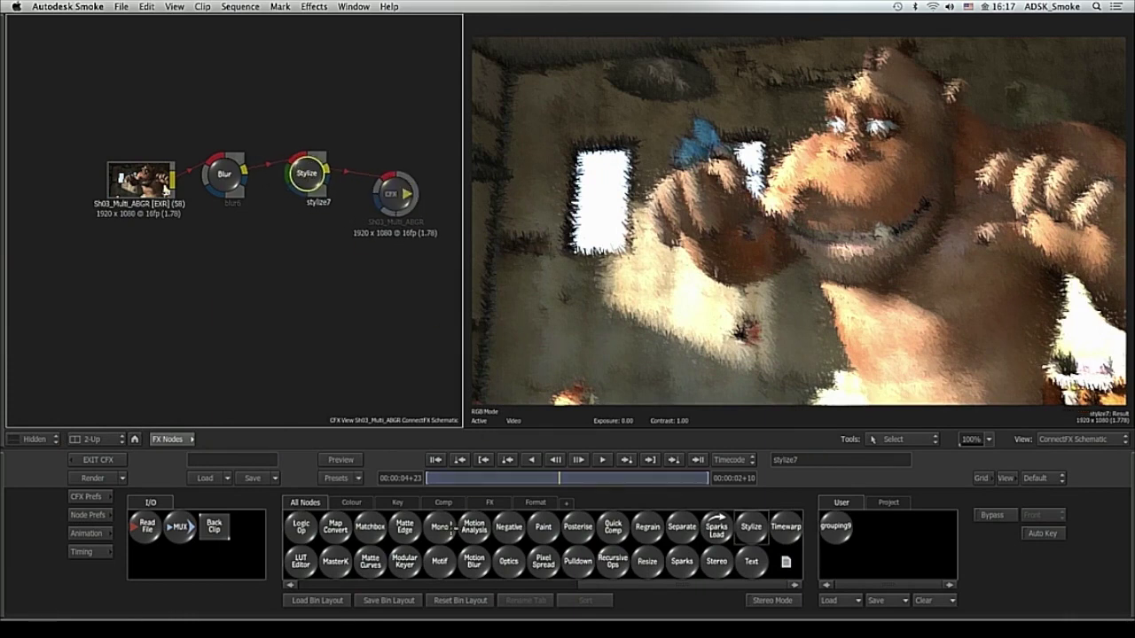
Load the ComicBook05 preset from the COMIC folder into the Stylize node, replacing its current setup.
{"action": "double_click", "coordinate": [309, 168]}
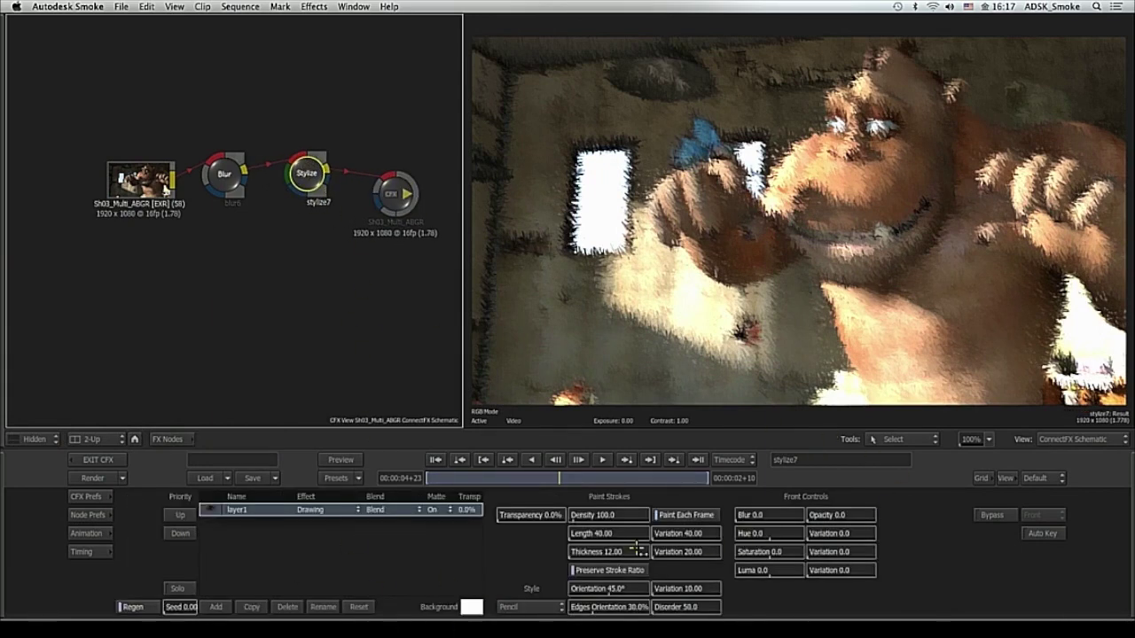
{"action": "left_click", "coordinate": [529, 607]}
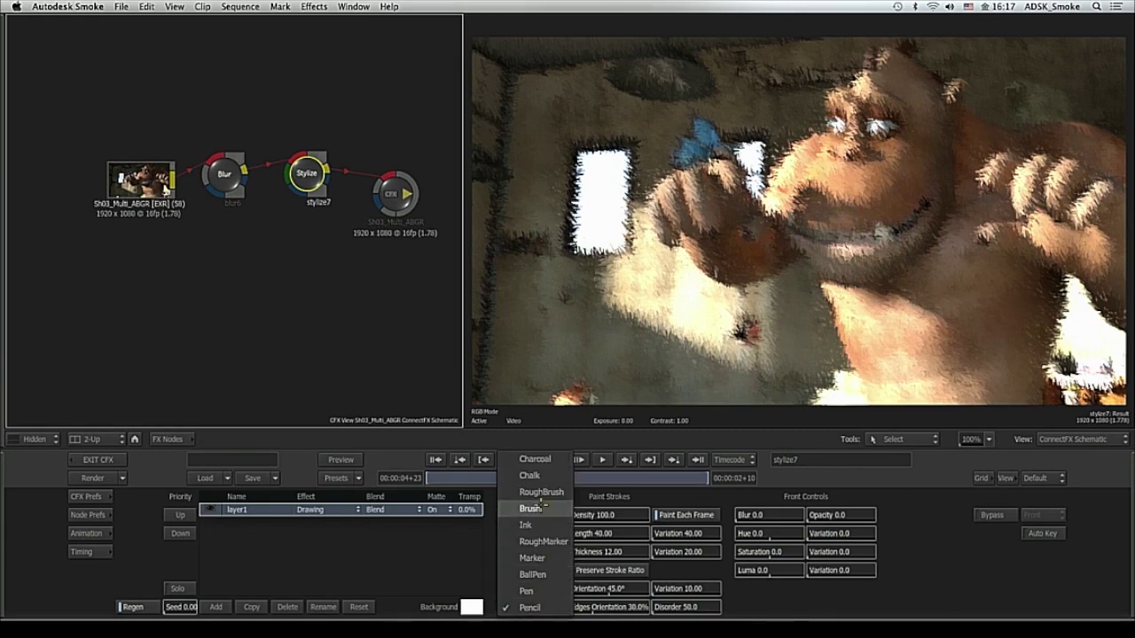
{"action": "left_click", "coordinate": [348, 478]}
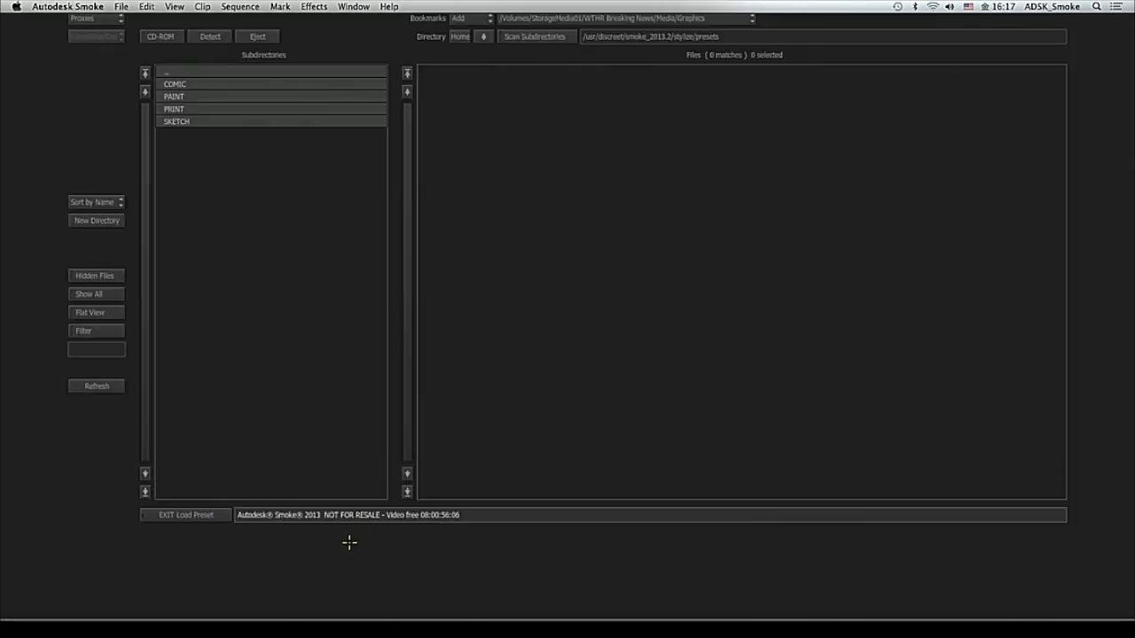
{"action": "left_click", "coordinate": [257, 83]}
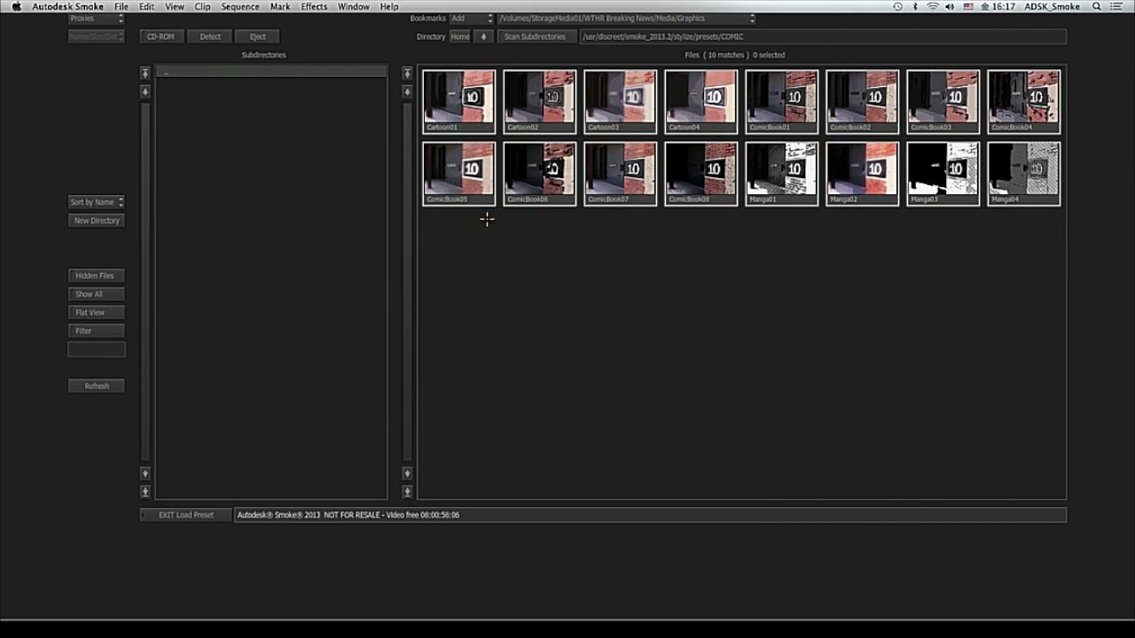
{"action": "left_click", "coordinate": [464, 202]}
{"action": "left_click", "coordinate": [598, 359]}
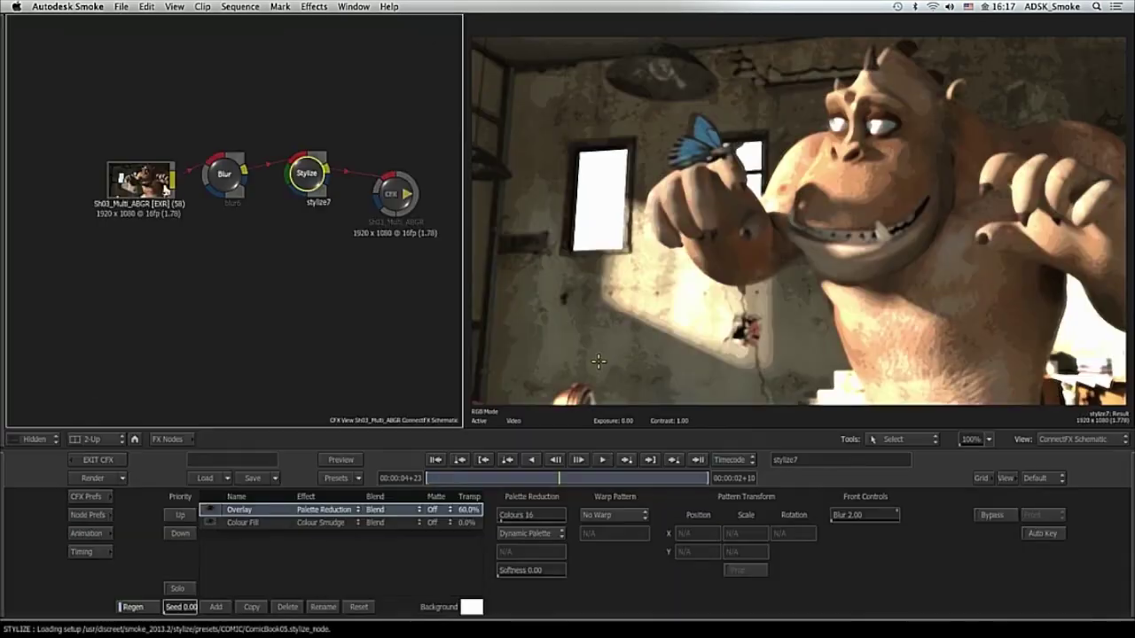
Replace the Stylize node's setup with the Newspaper04 preset from the PRINT folder.
{"action": "left_click", "coordinate": [341, 480]}
{"action": "left_click", "coordinate": [347, 70]}
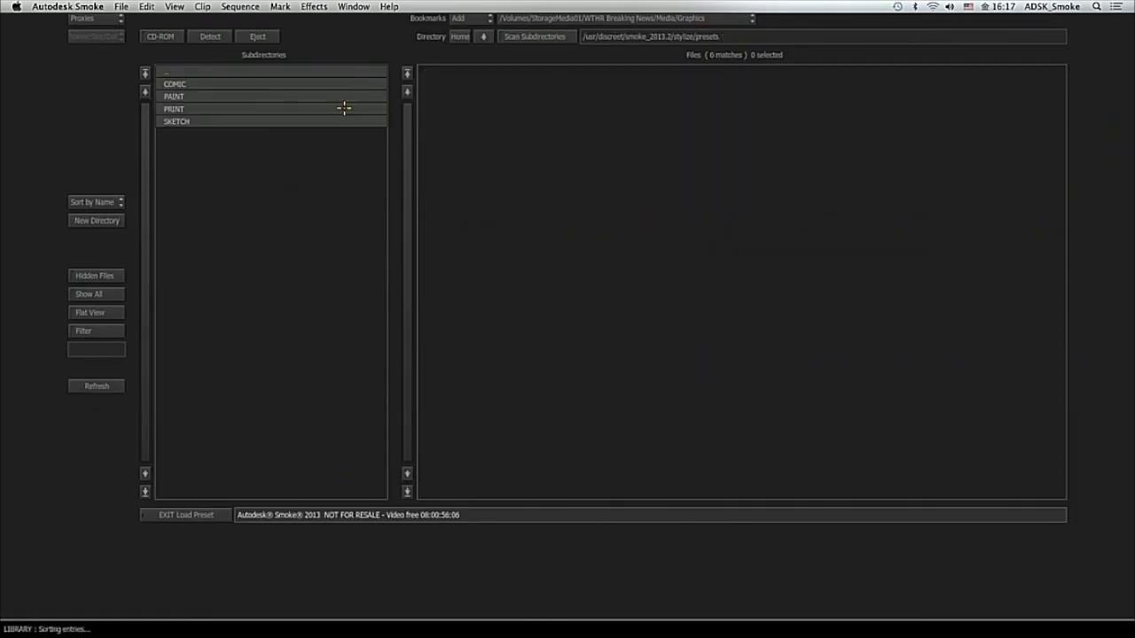
{"action": "left_click", "coordinate": [241, 109]}
{"action": "left_click", "coordinate": [703, 124]}
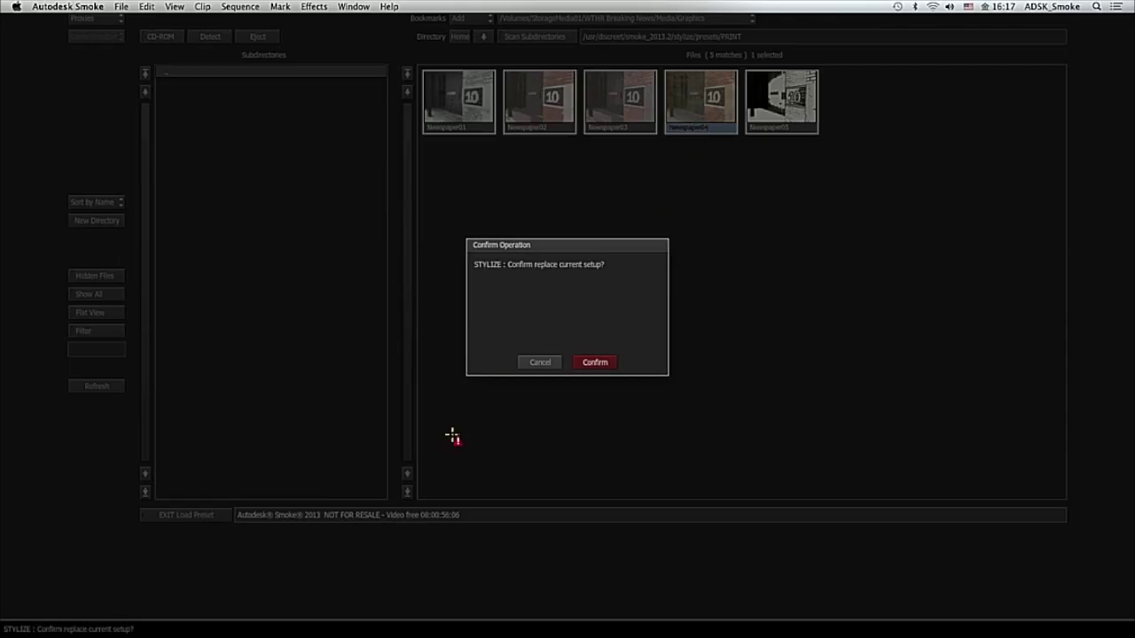
{"action": "left_click", "coordinate": [595, 362]}
Insert a Bump Displace node between the Stylize node and the output.
{"action": "left_click", "coordinate": [353, 199]}
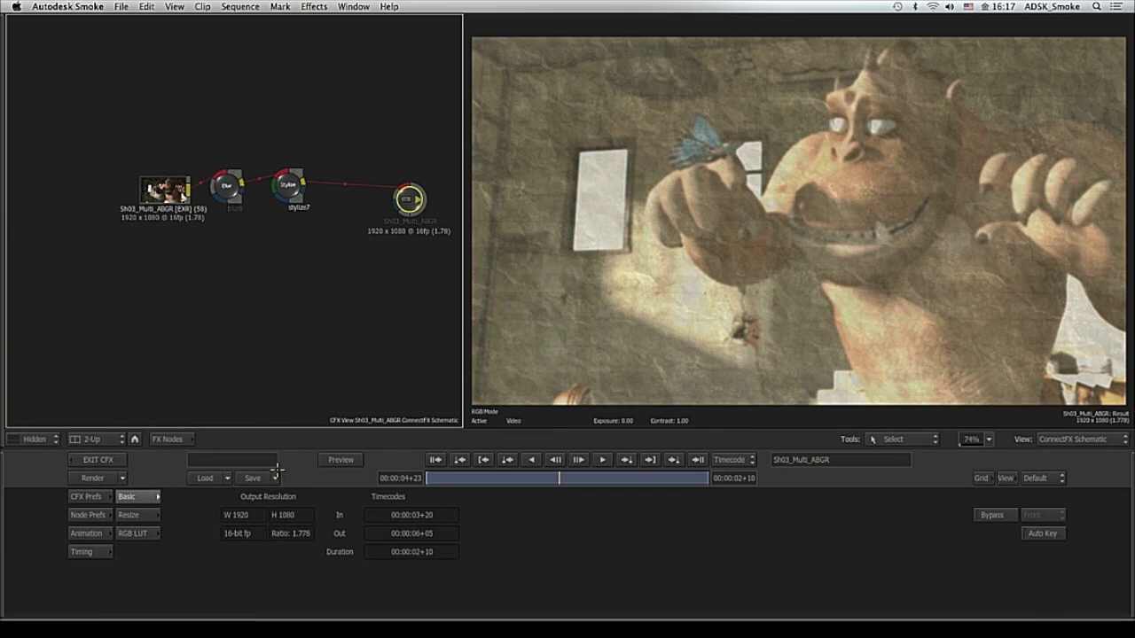
{"action": "left_click", "coordinate": [178, 440]}
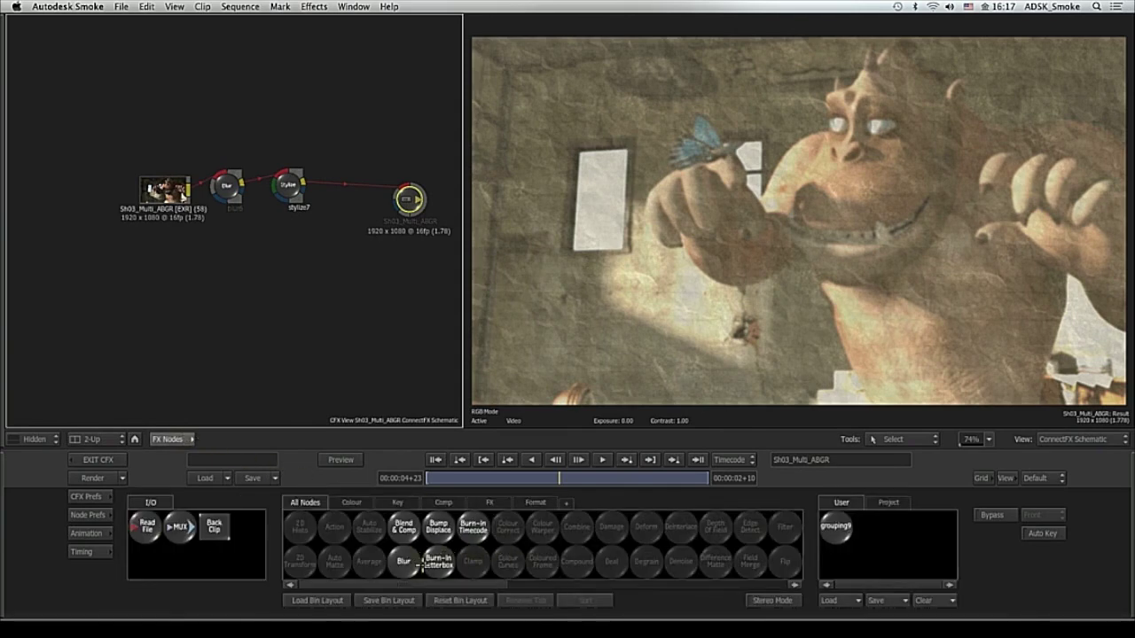
{"action": "left_click_drag", "start_coordinate": [438, 526], "coordinate": [352, 189]}
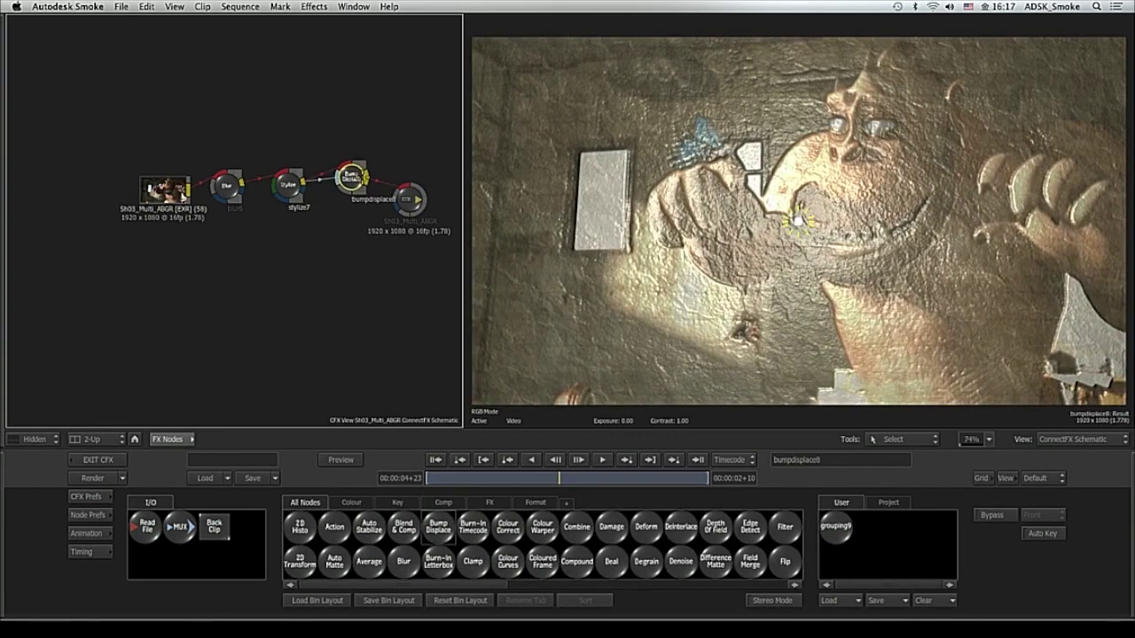
Set the Bump Displace shininess to 50, specular to 21 and shaded intensity to 100%, and move its light to about X -449, Y 316.
{"action": "scroll", "coordinate": [370, 258], "scroll_direction": "up", "scroll_amount": 3}
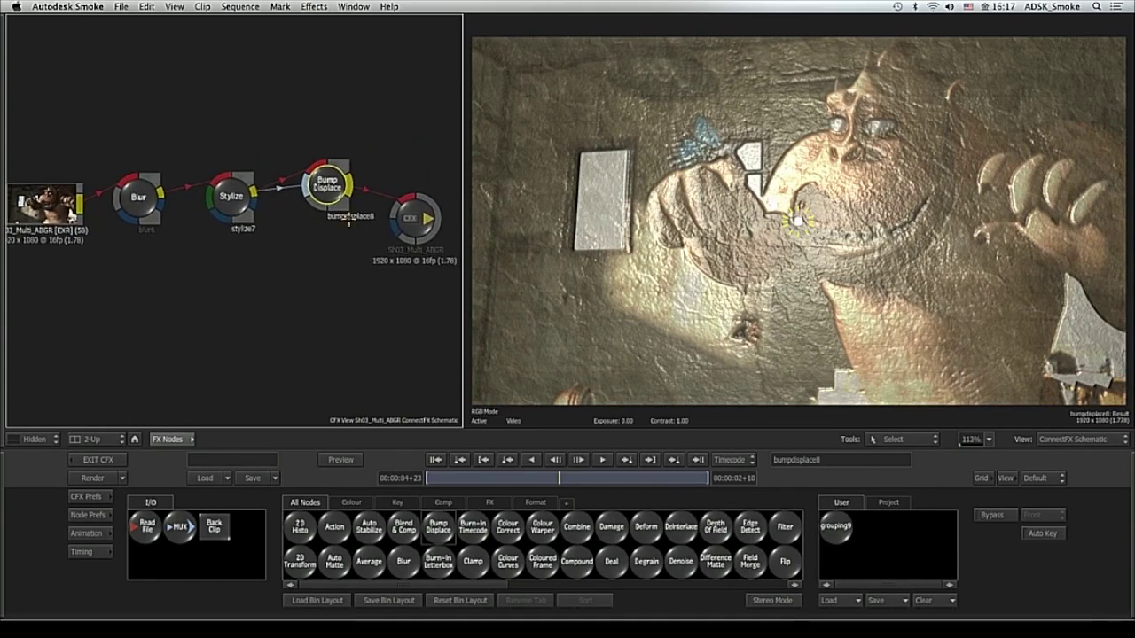
{"action": "double_click", "coordinate": [335, 181]}
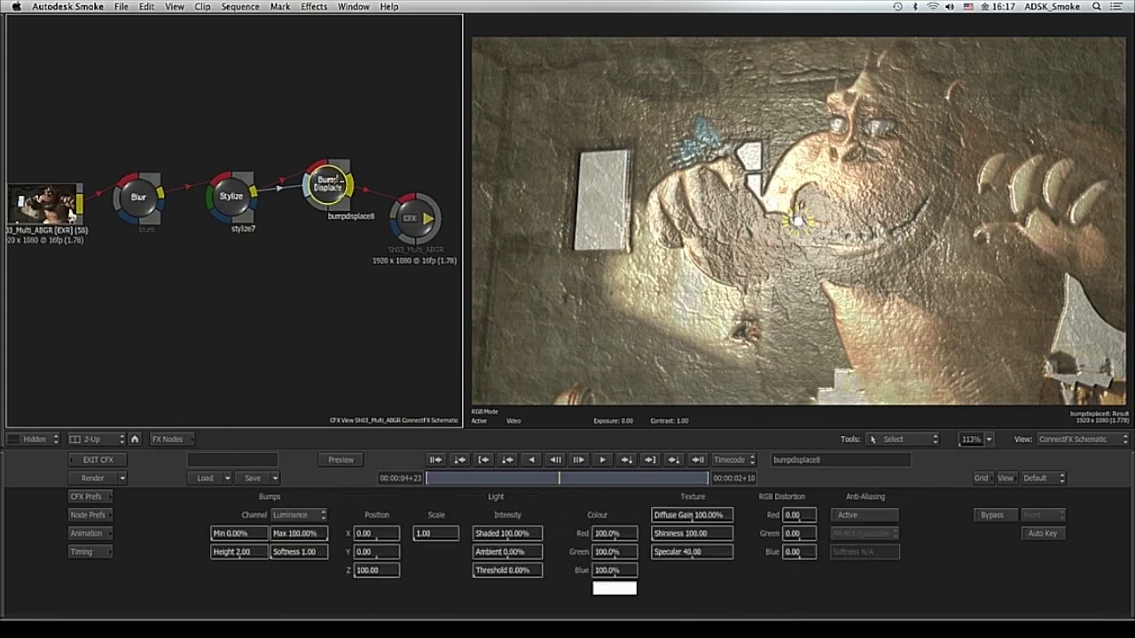
{"action": "left_click_drag", "start_coordinate": [517, 535], "coordinate": [498, 535]}
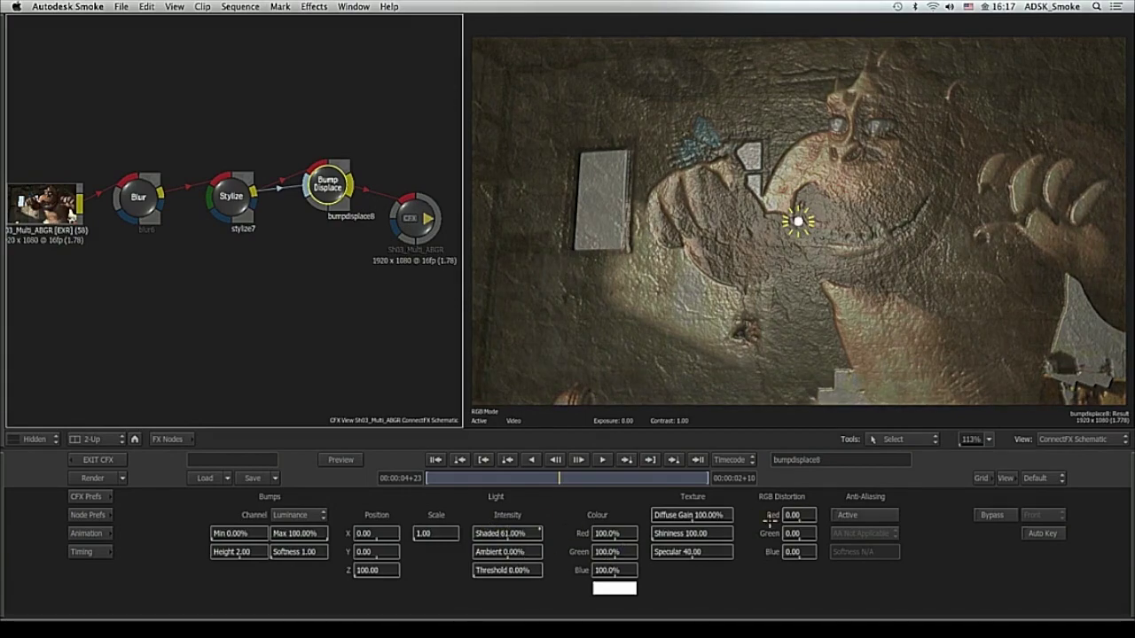
{"action": "mouse_move", "coordinate": [712, 535]}
{"action": "left_mouse_down"}
{"action": "mouse_move", "coordinate": [691, 525]}
{"action": "mouse_move", "coordinate": [720, 529]}
{"action": "mouse_move", "coordinate": [729, 554]}
{"action": "mouse_move", "coordinate": [703, 551]}
{"action": "left_mouse_up"}
{"action": "left_click_drag", "start_coordinate": [800, 221], "coordinate": [648, 124]}
{"action": "left_click_drag", "start_coordinate": [523, 535], "coordinate": [547, 533]}
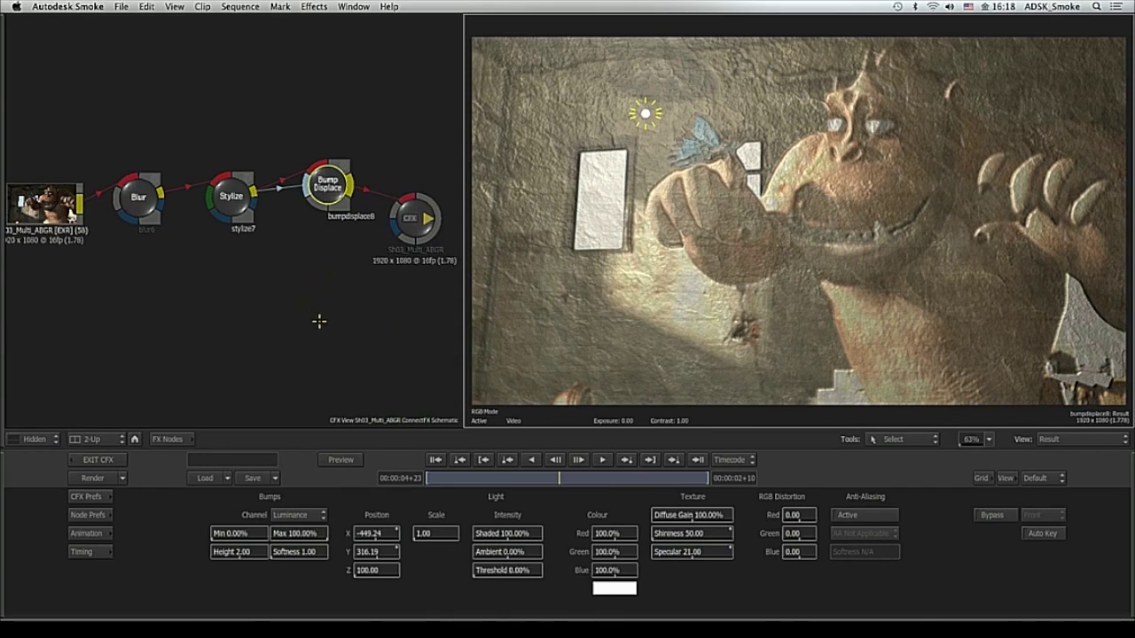
Group the Blur, Stylize and Bump Displace nodes, and view the group's Bump Displace result.
{"action": "left_click_drag", "start_coordinate": [102, 118], "coordinate": [324, 305]}
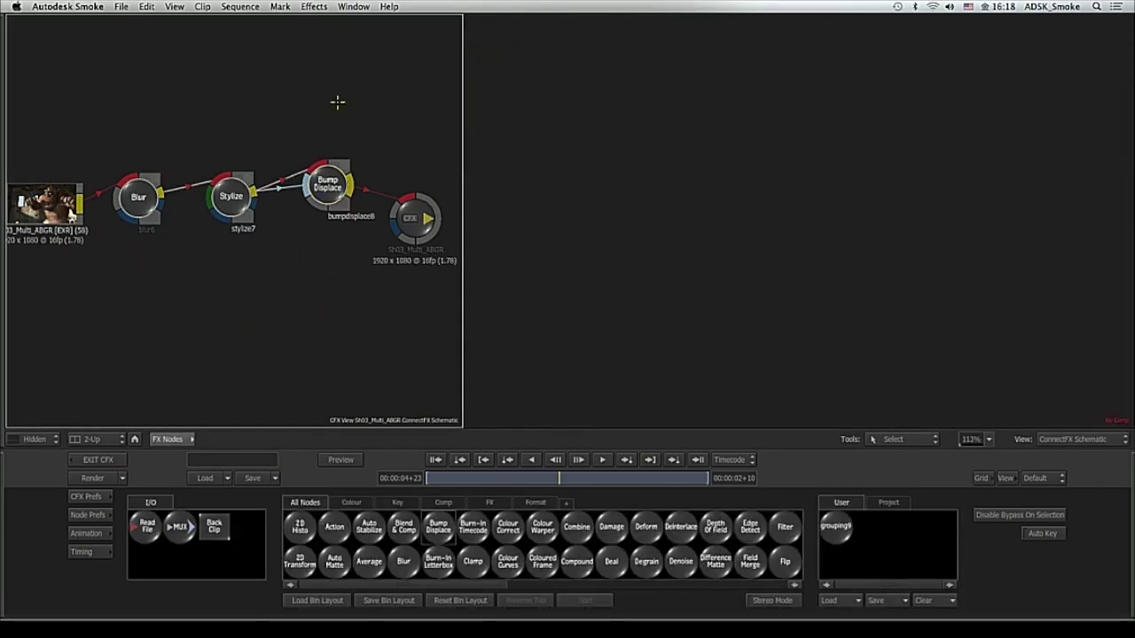
{"action": "right_click", "coordinate": [326, 186]}
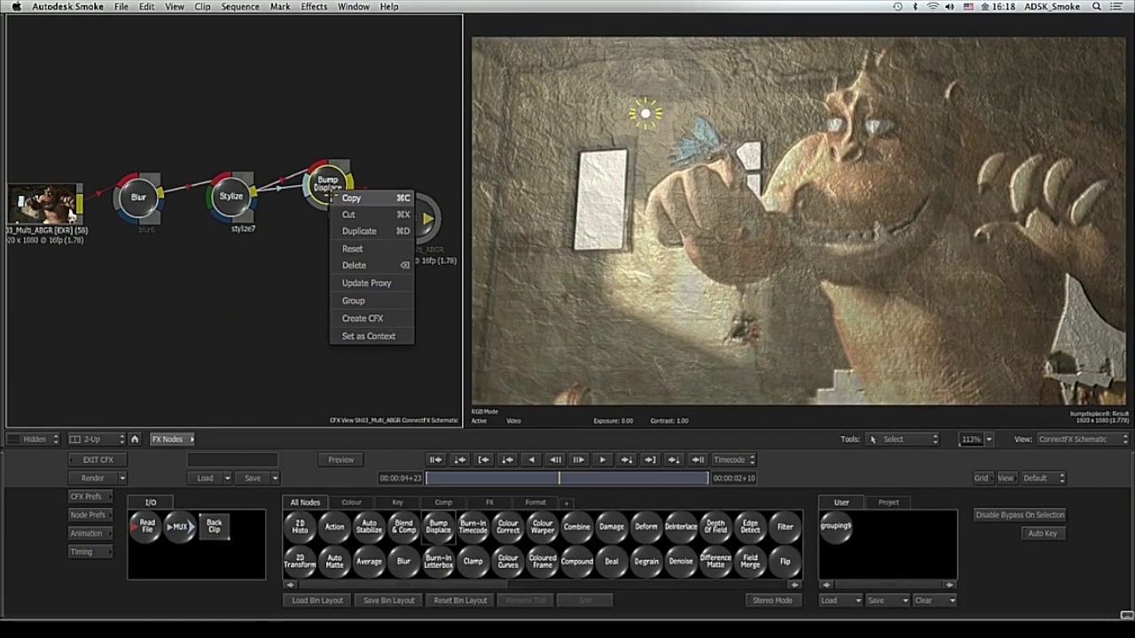
{"action": "left_click", "coordinate": [357, 307]}
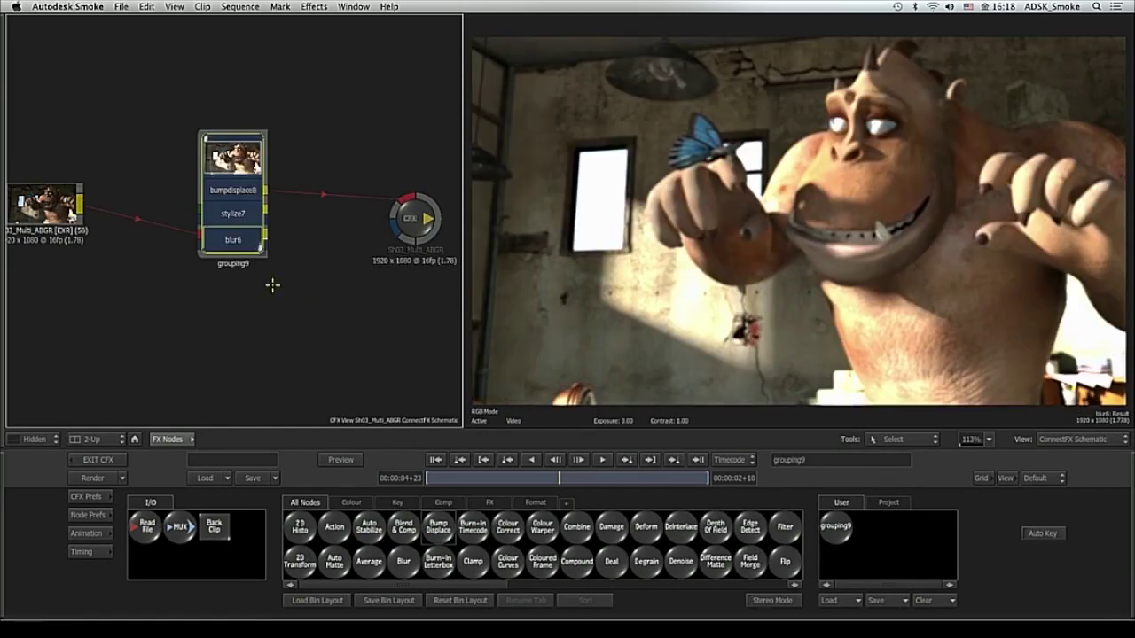
{"action": "left_click", "coordinate": [243, 249]}
{"action": "left_click", "coordinate": [439, 508]}
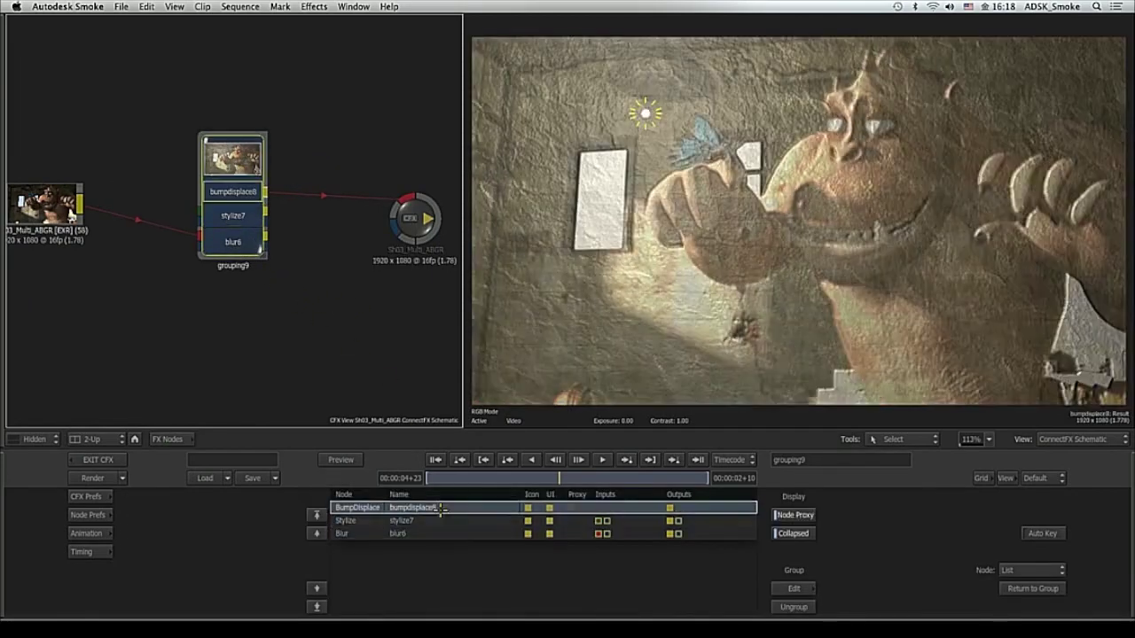
Remove the old group from the User bin and save the new Blur, Stylize and Bump Displace group there.
{"action": "left_click", "coordinate": [169, 439]}
{"action": "left_click_drag", "start_coordinate": [838, 530], "coordinate": [984, 616]}
{"action": "left_click", "coordinate": [991, 623]}
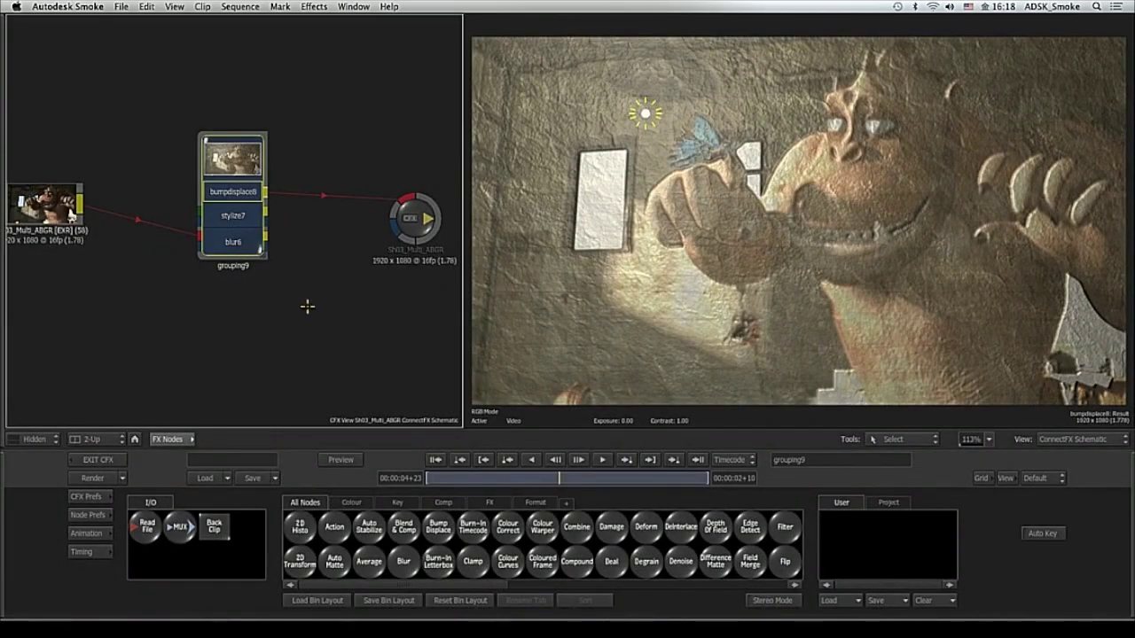
{"action": "left_click_drag", "start_coordinate": [239, 205], "coordinate": [860, 532]}
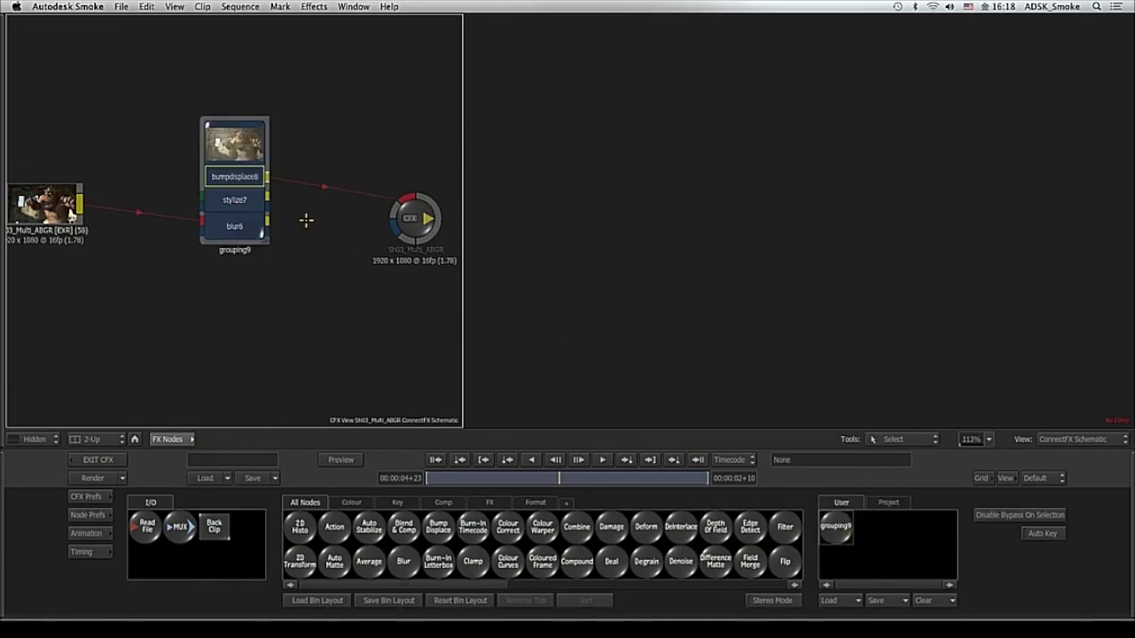
{"action": "left_click", "coordinate": [257, 213]}
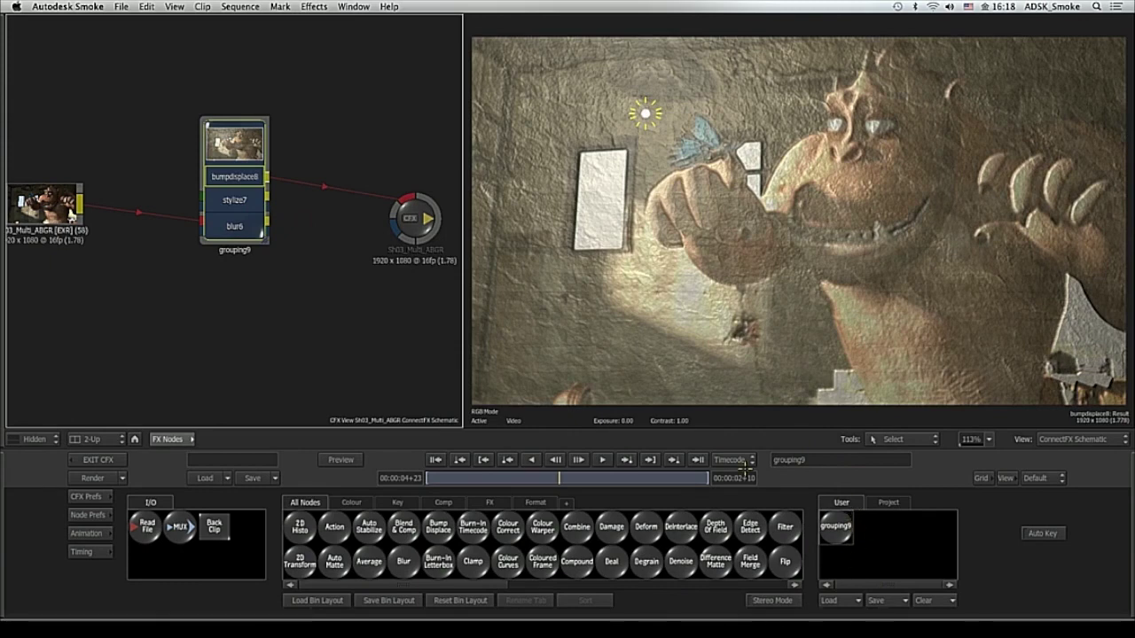
Show the Media Library and add the SC020 clip from the ALL_SHOT library to the schematic below the Sh03 source.
{"action": "scroll", "coordinate": [311, 311], "scroll_direction": "down", "scroll_amount": 3}
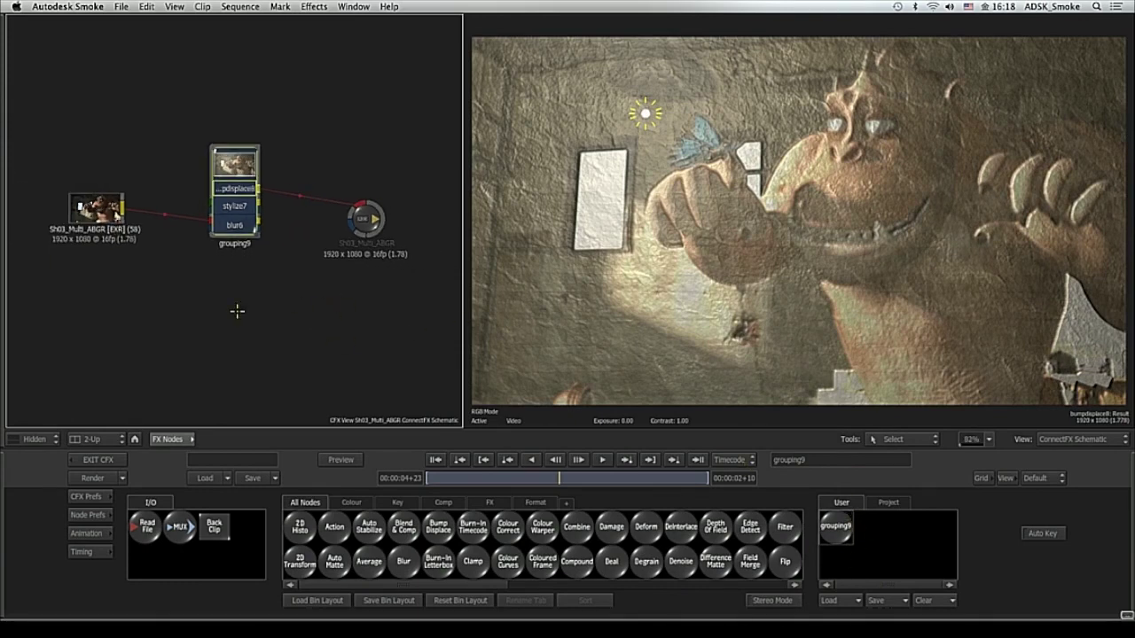
{"action": "key", "text": "ctrl+l"}
{"action": "scroll", "coordinate": [173, 354], "scroll_direction": "down", "scroll_amount": 1}
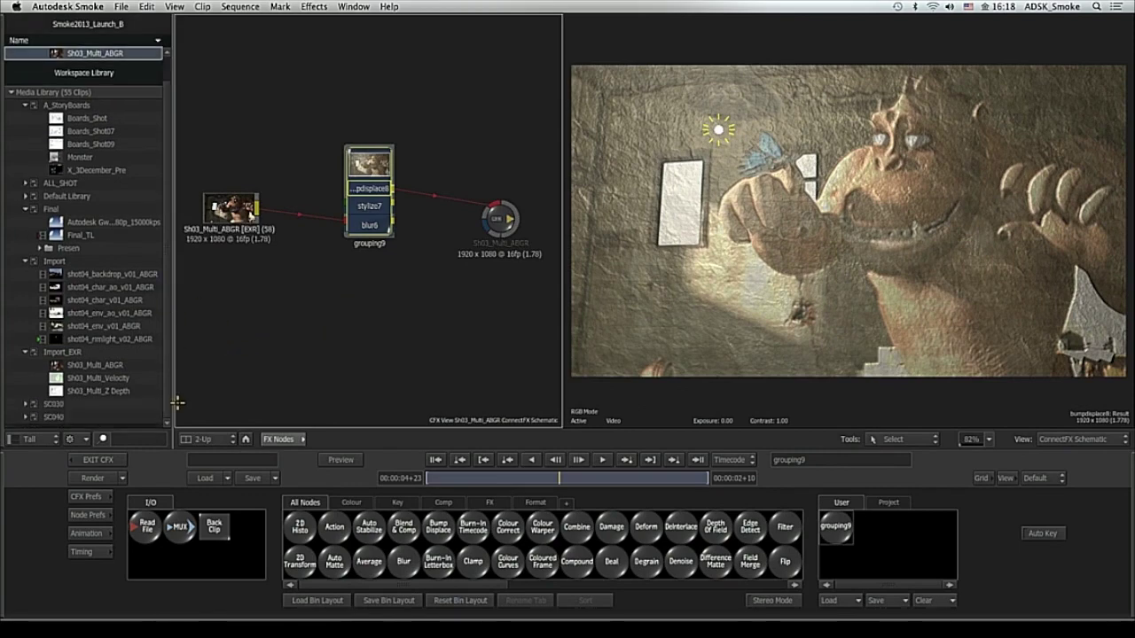
{"action": "left_click", "coordinate": [26, 183]}
{"action": "left_click_drag", "start_coordinate": [78, 235], "coordinate": [224, 323]}
Add the saved group from the User bin to the schematic and connect the SC020 clip to its Blur front input.
{"action": "left_click_drag", "start_coordinate": [838, 528], "coordinate": [408, 312]}
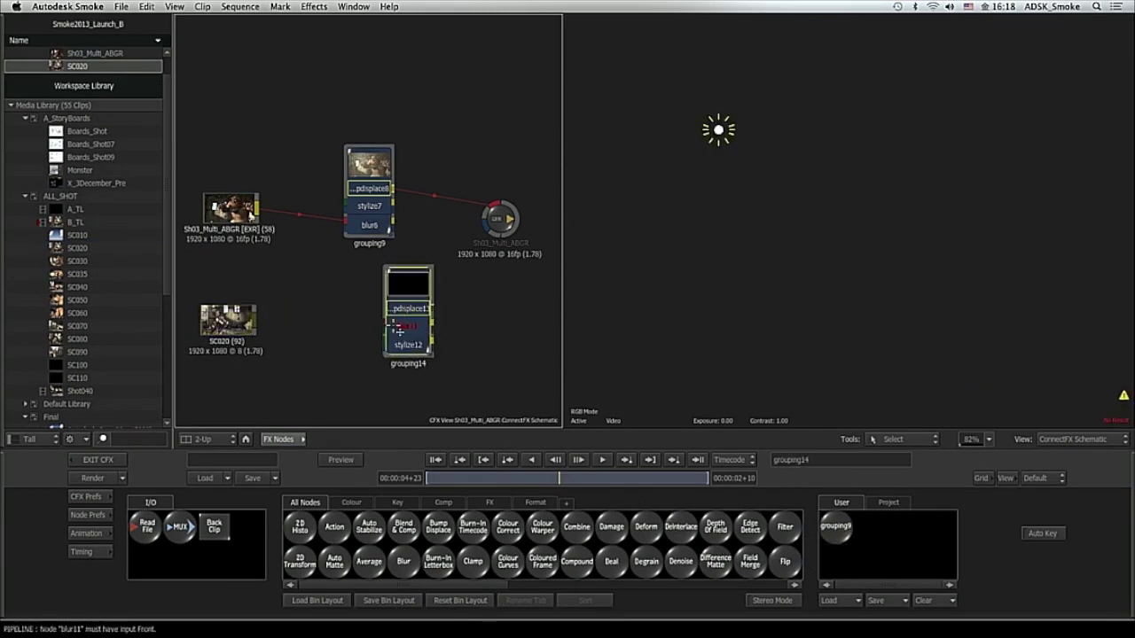
{"action": "left_click_drag", "start_coordinate": [254, 325], "coordinate": [395, 326]}
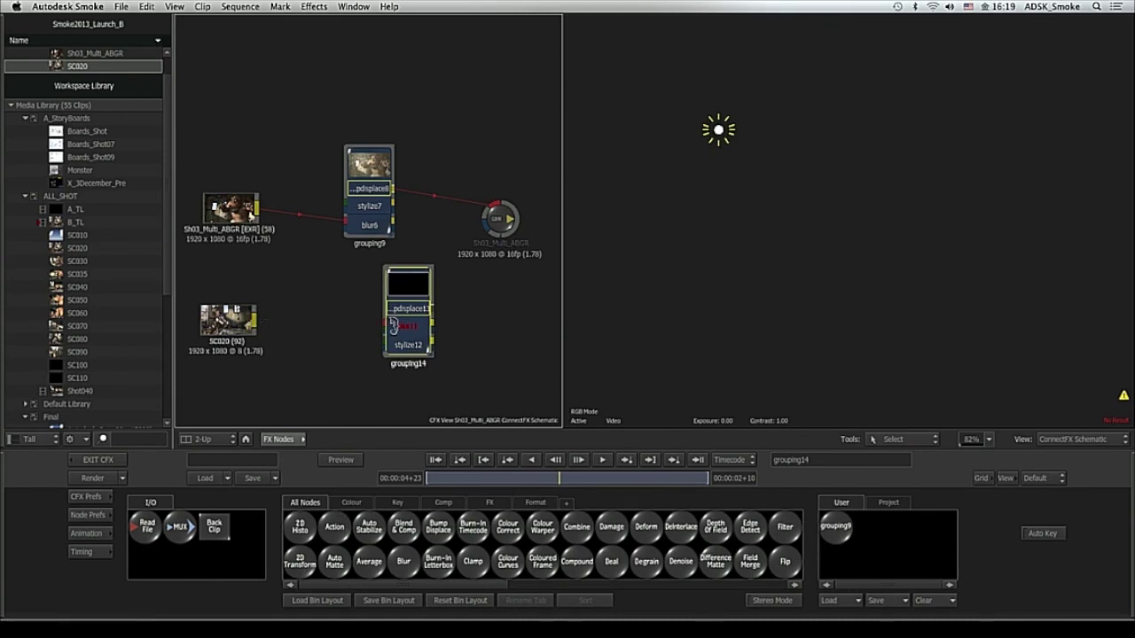
{"action": "left_click", "coordinate": [395, 327]}
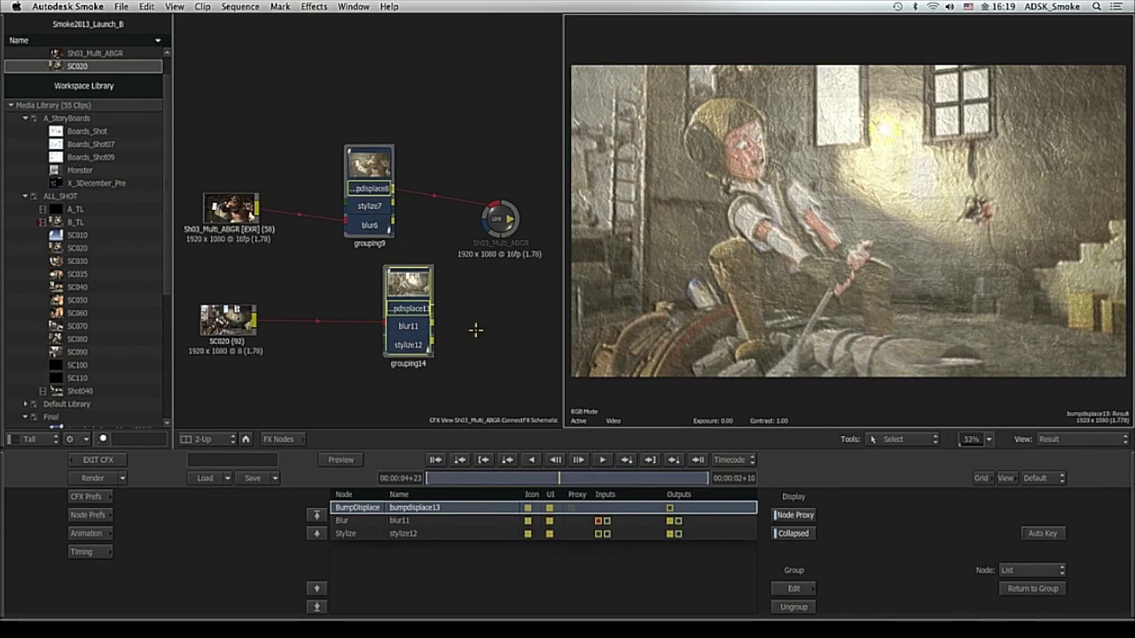
Enter the SC020 group, inspect its Blur, Stylize and Bump Displace nodes, and return to the main schematic.
{"action": "double_click", "coordinate": [408, 327]}
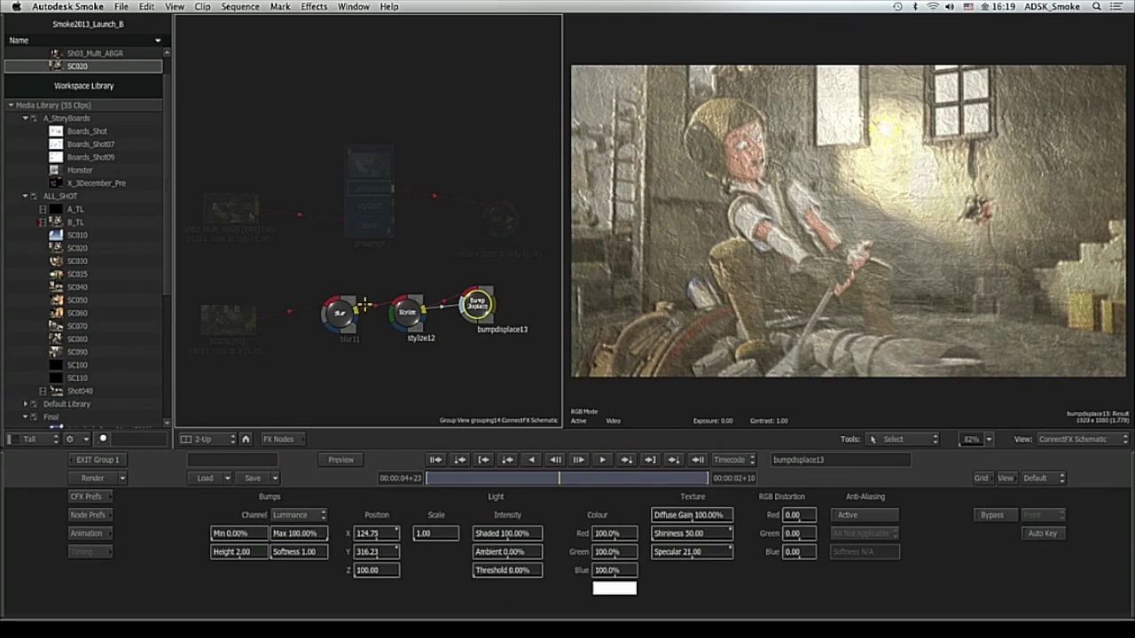
{"action": "left_click", "coordinate": [407, 312]}
{"action": "left_click", "coordinate": [338, 312]}
{"action": "left_click", "coordinate": [408, 312]}
{"action": "left_click", "coordinate": [476, 306]}
{"action": "left_click", "coordinate": [116, 459]}
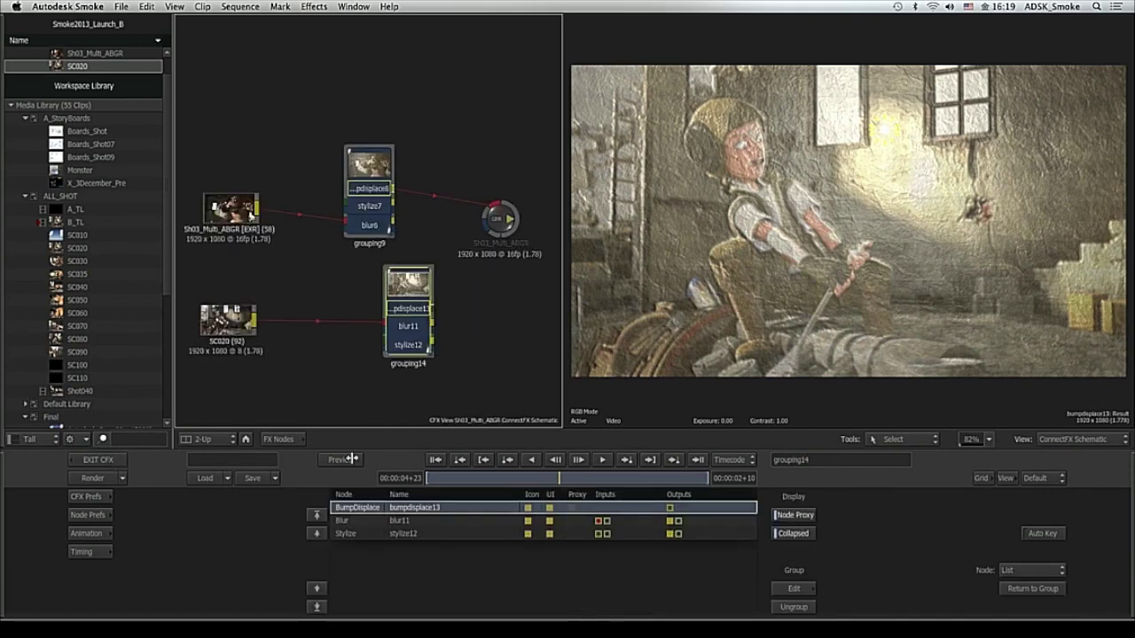
Ungroup the SC020 group and delete the SC020 clip with its Blur, Stylize and Bump Displace nodes.
{"action": "left_click", "coordinate": [798, 606]}
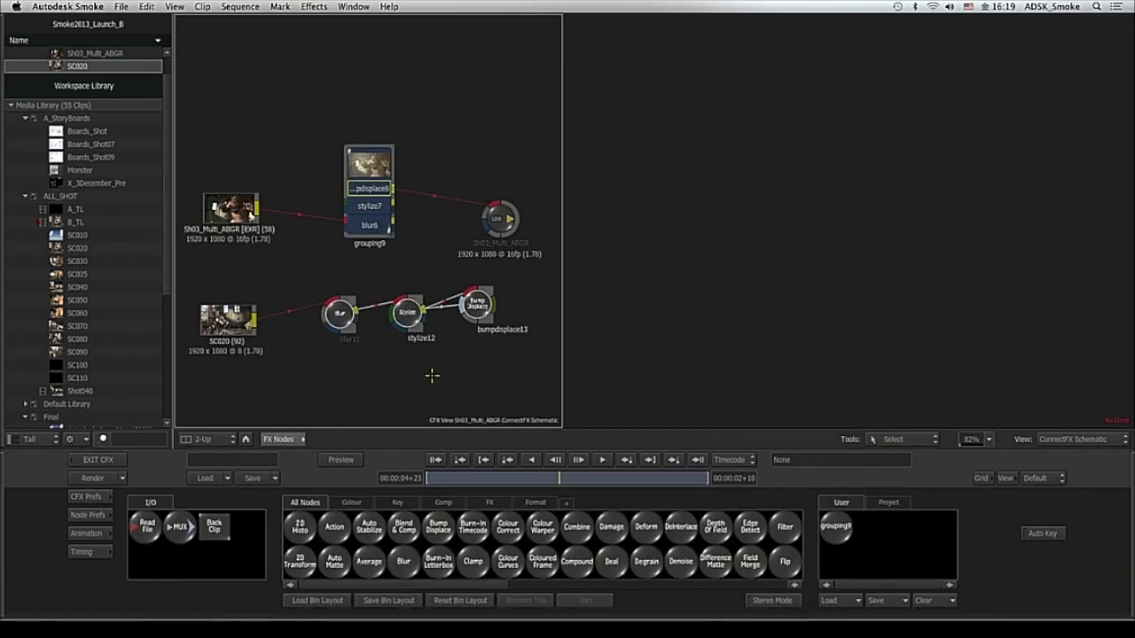
{"action": "left_click_drag", "start_coordinate": [477, 304], "coordinate": [485, 633]}
{"action": "left_click", "coordinate": [454, 320]}
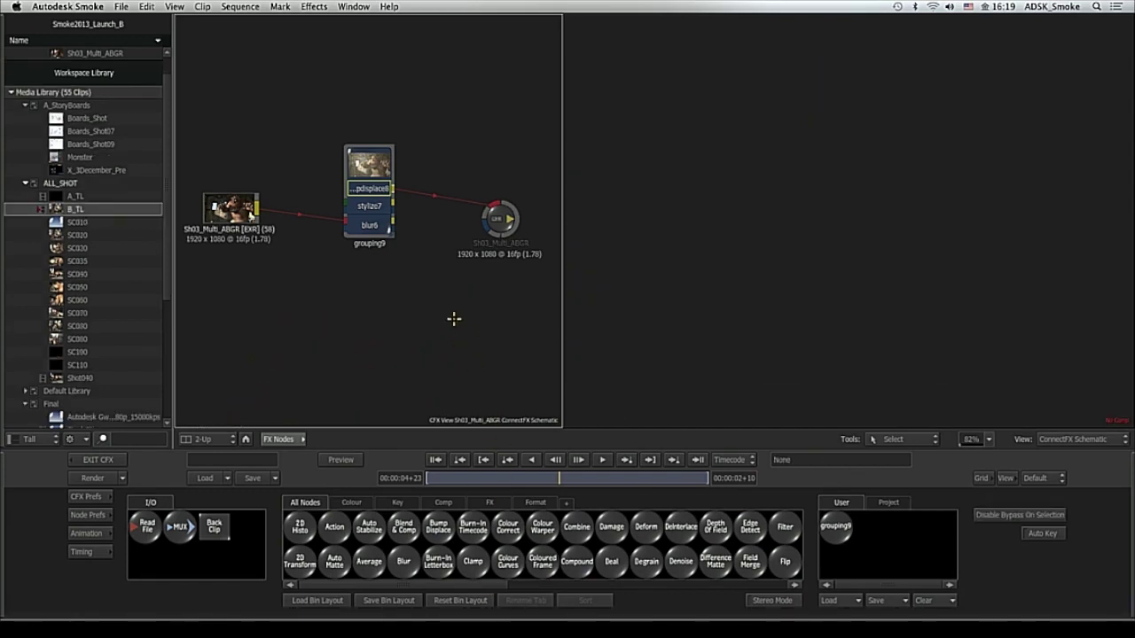
Select the Sh03_Multi_ABGR source node, collapse the ALL_SHOT, Import and Import_EXR libraries, and expand the SC040 library.
{"action": "left_click", "coordinate": [251, 215]}
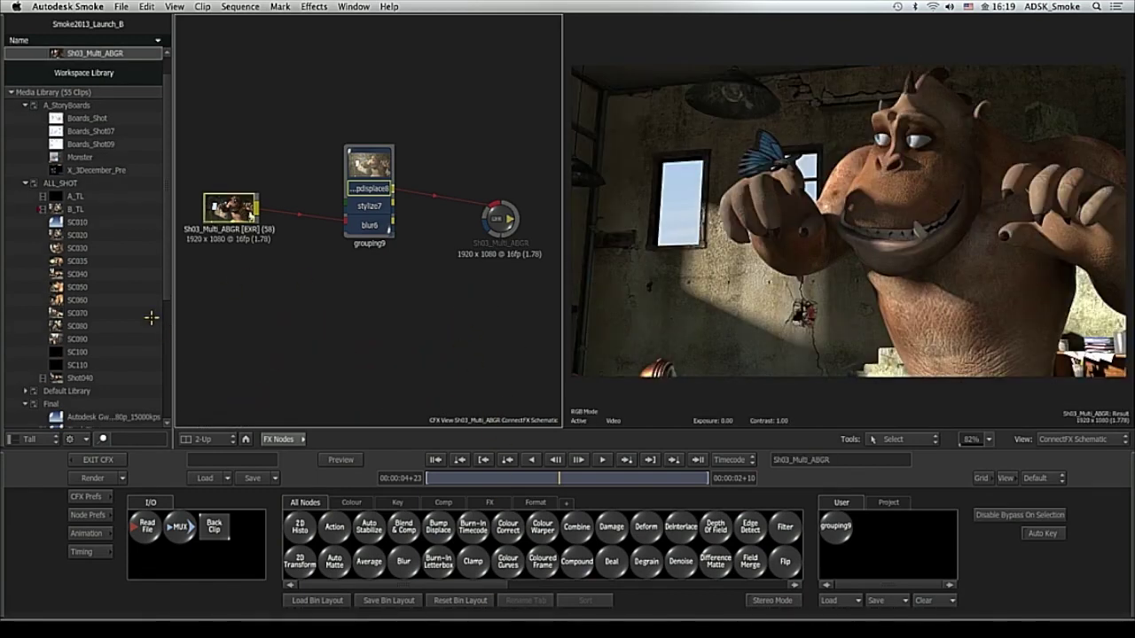
{"action": "left_click", "coordinate": [25, 182]}
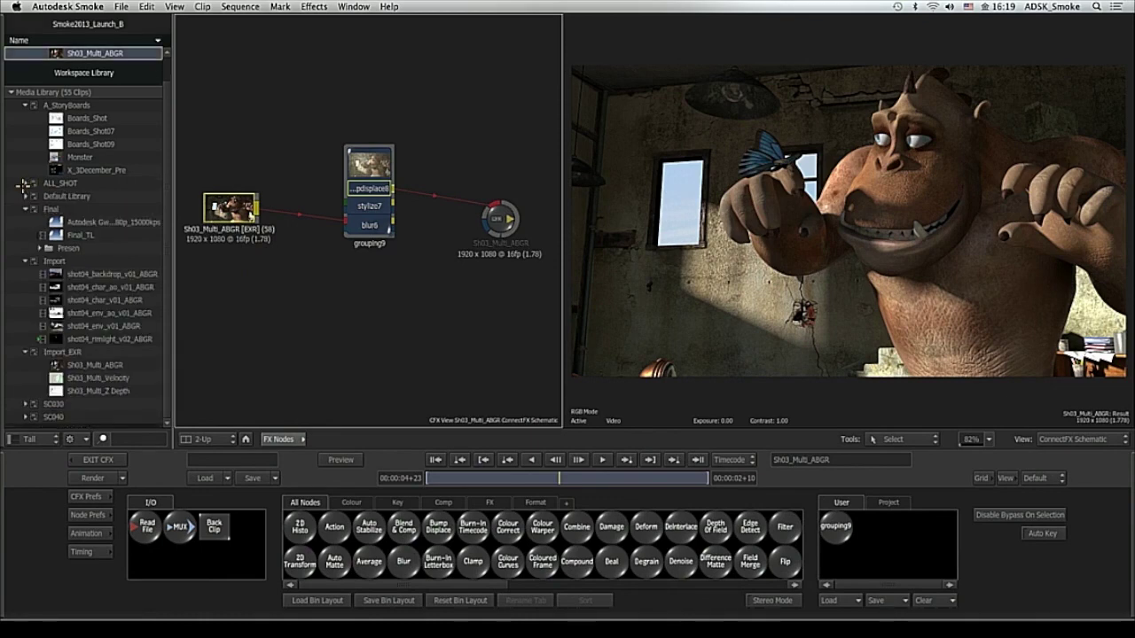
{"action": "left_click", "coordinate": [25, 260]}
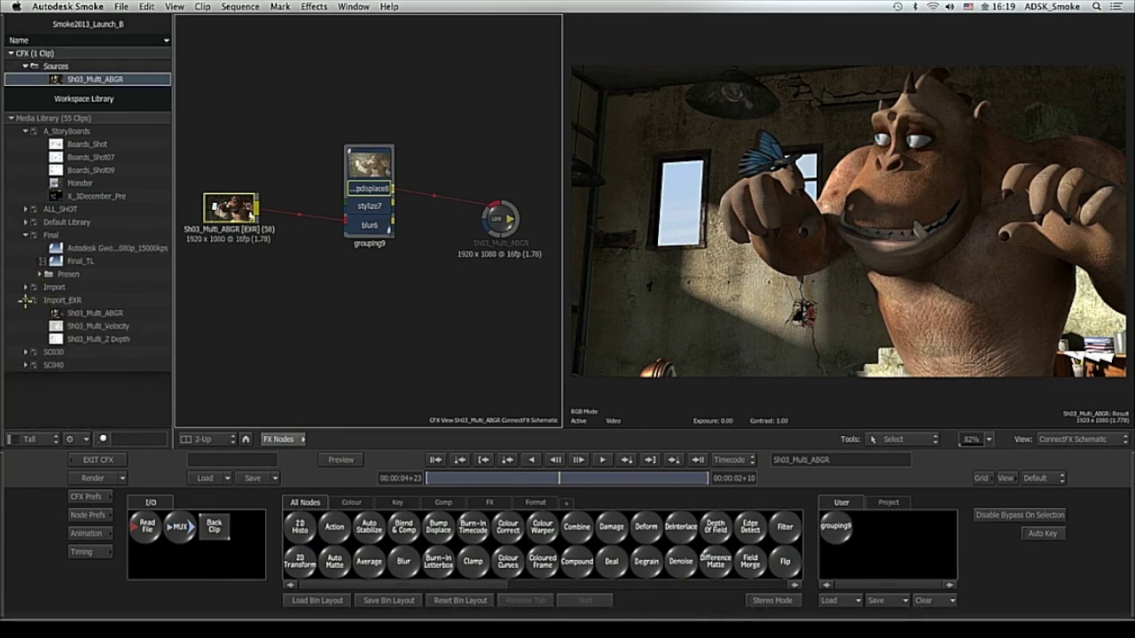
{"action": "left_click", "coordinate": [26, 301]}
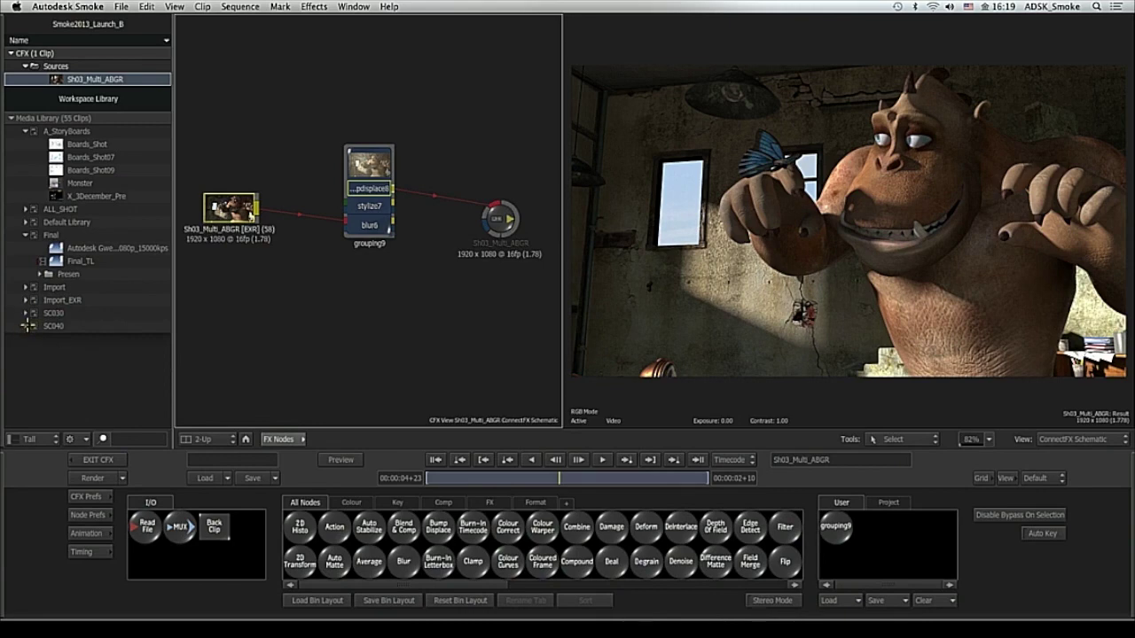
{"action": "left_click", "coordinate": [26, 327]}
{"action": "left_click", "coordinate": [27, 327]}
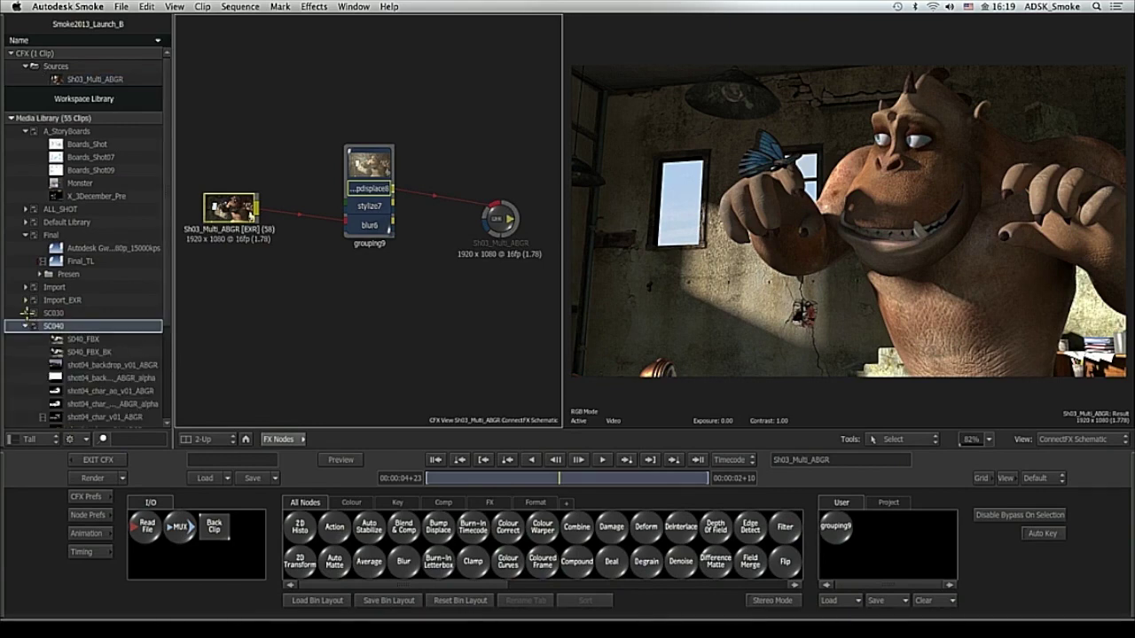
Add the Sh03_Multi_Velocity and Sh03_Multi_Z Depth clips from the SC030 library to the schematic and hide the media library.
{"action": "left_click", "coordinate": [26, 312]}
{"action": "left_click_drag", "start_coordinate": [94, 337], "coordinate": [225, 113]}
{"action": "left_click_drag", "start_coordinate": [56, 365], "coordinate": [226, 326]}
{"action": "key", "text": "ctrl+Tab"}
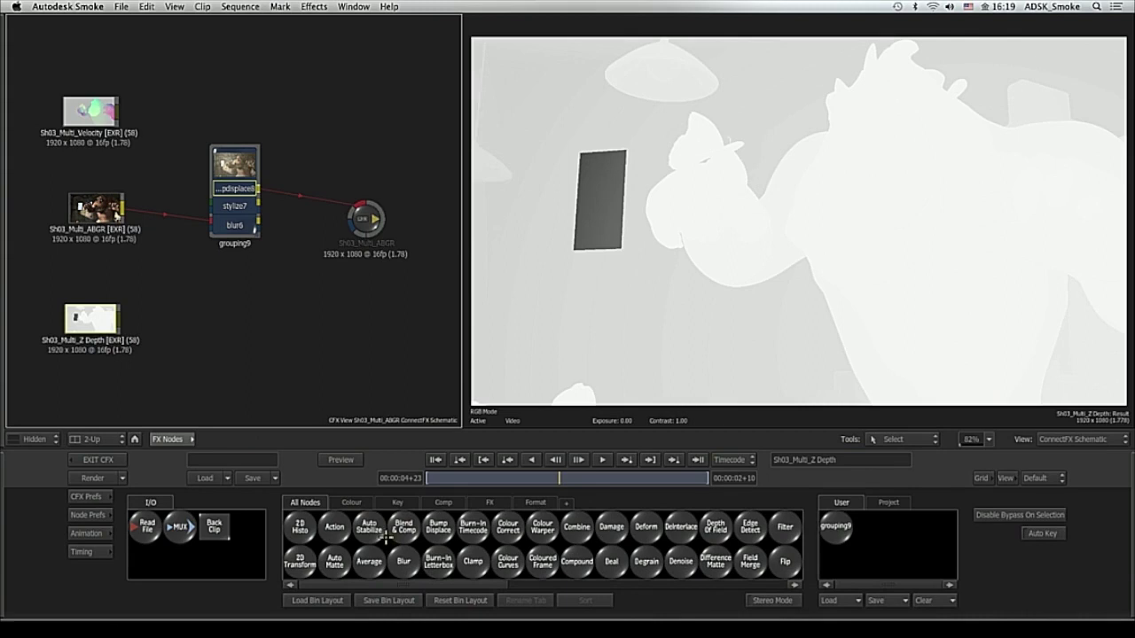
Add a 2D Histo node fed by the Z Depth clip and raise its minimum input level to about 0.754.
{"action": "left_click_drag", "start_coordinate": [301, 525], "coordinate": [189, 325]}
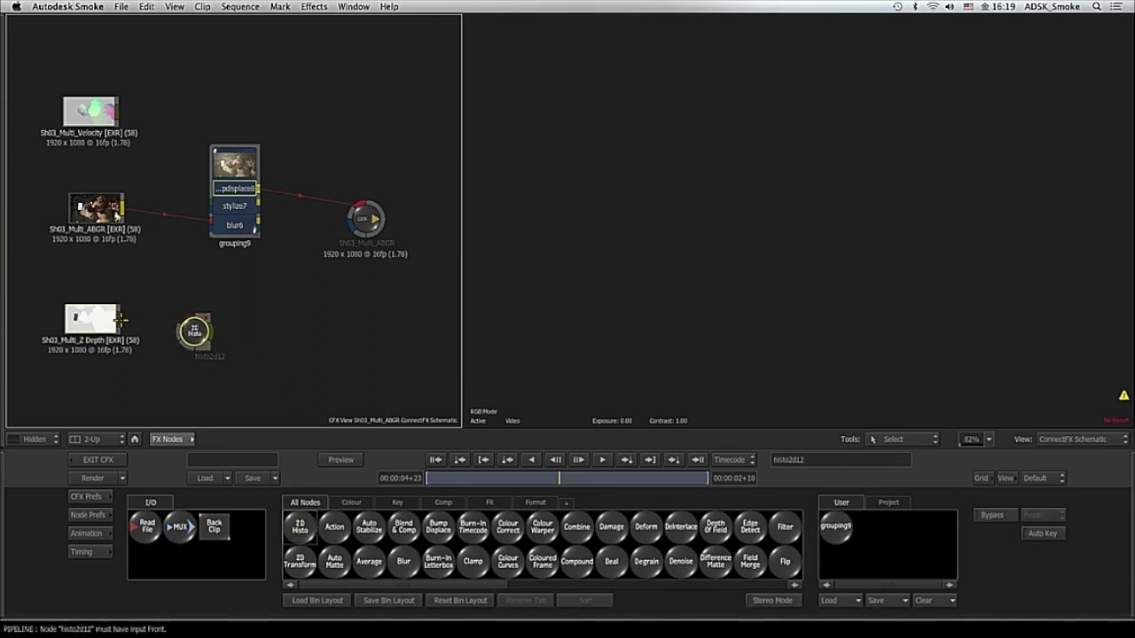
{"action": "left_click", "coordinate": [182, 315]}
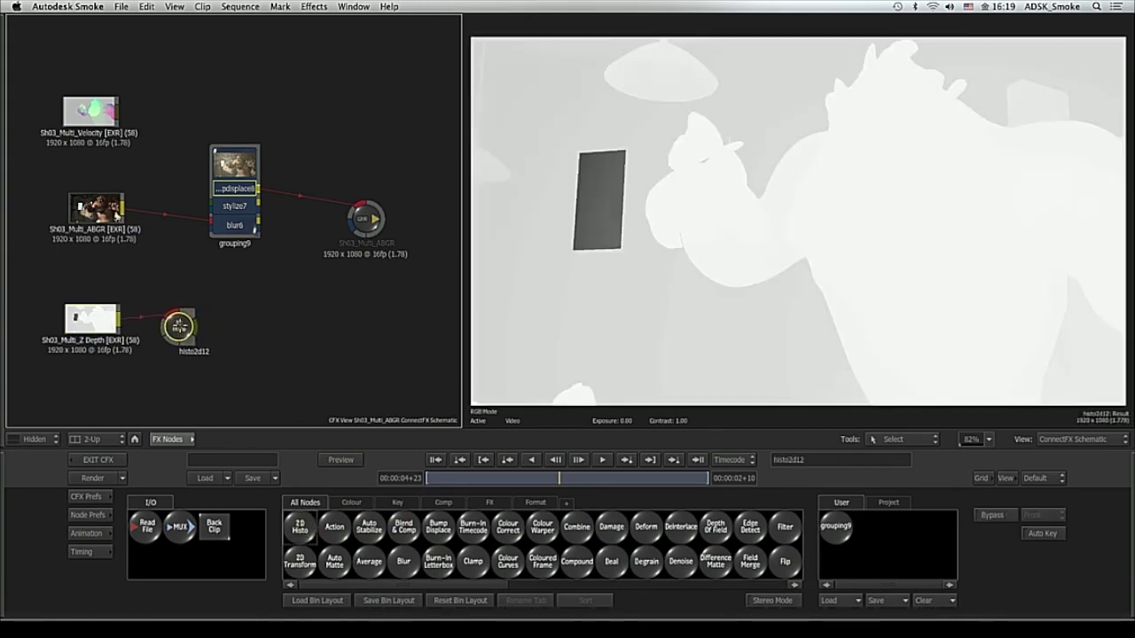
{"action": "left_click_drag", "start_coordinate": [437, 572], "coordinate": [678, 574]}
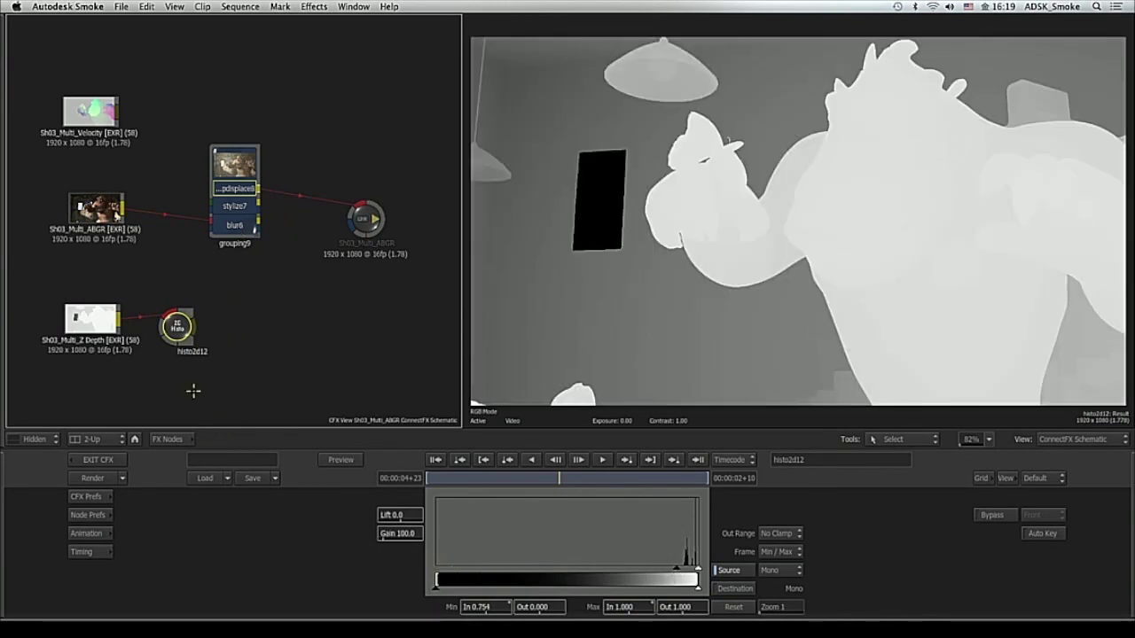
Add a Depth Of Field node and connect Sh03_Multi_ABGR to its front input and the 2D Histo output to its depth input.
{"action": "left_click", "coordinate": [168, 438]}
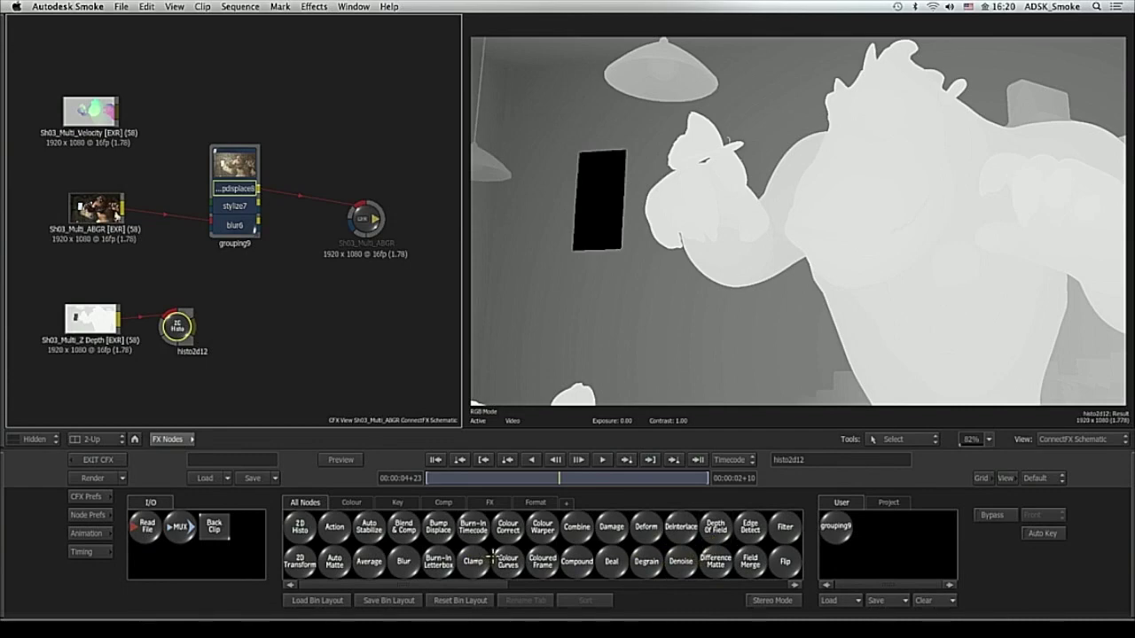
{"action": "scroll", "coordinate": [488, 558], "scroll_direction": "right", "scroll_amount": 2}
{"action": "scroll", "coordinate": [635, 539], "scroll_direction": "right", "scroll_amount": 10}
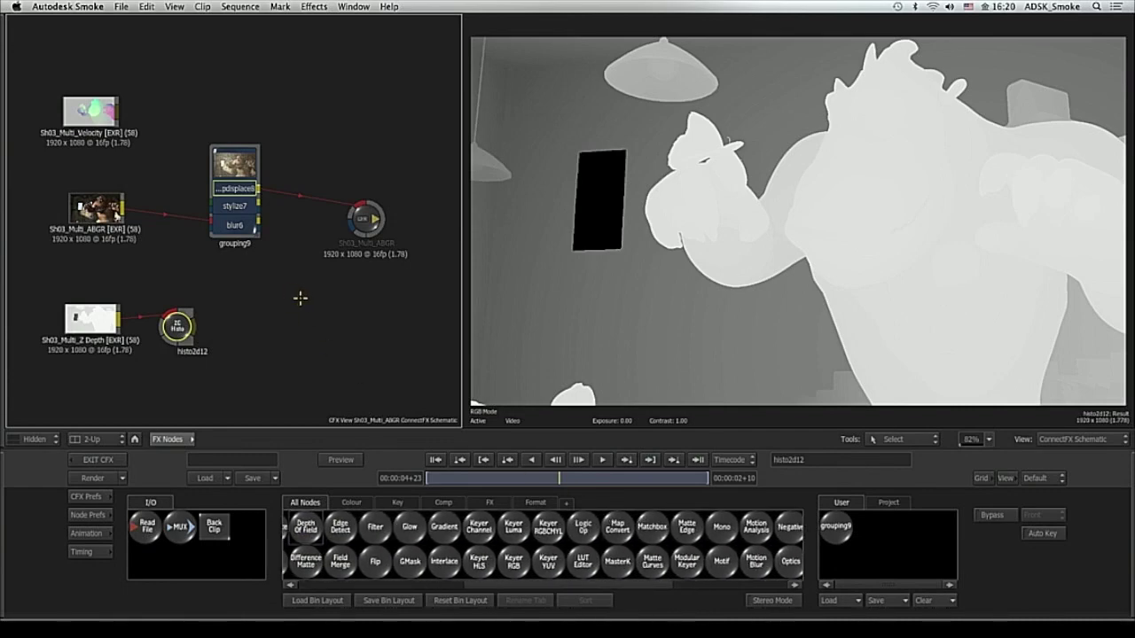
{"action": "scroll", "coordinate": [660, 527], "scroll_direction": "left", "scroll_amount": 10}
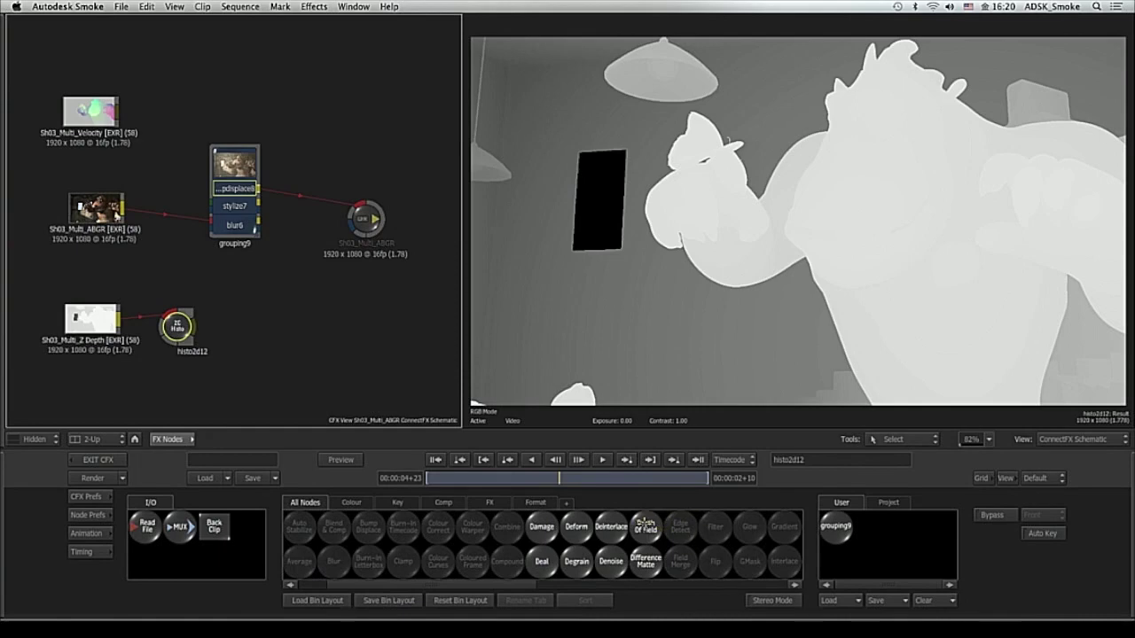
{"action": "left_click", "coordinate": [644, 525]}
{"action": "left_click", "coordinate": [281, 311]}
{"action": "left_click_drag", "start_coordinate": [118, 215], "coordinate": [280, 309]}
{"action": "left_click_drag", "start_coordinate": [194, 327], "coordinate": [275, 304]}
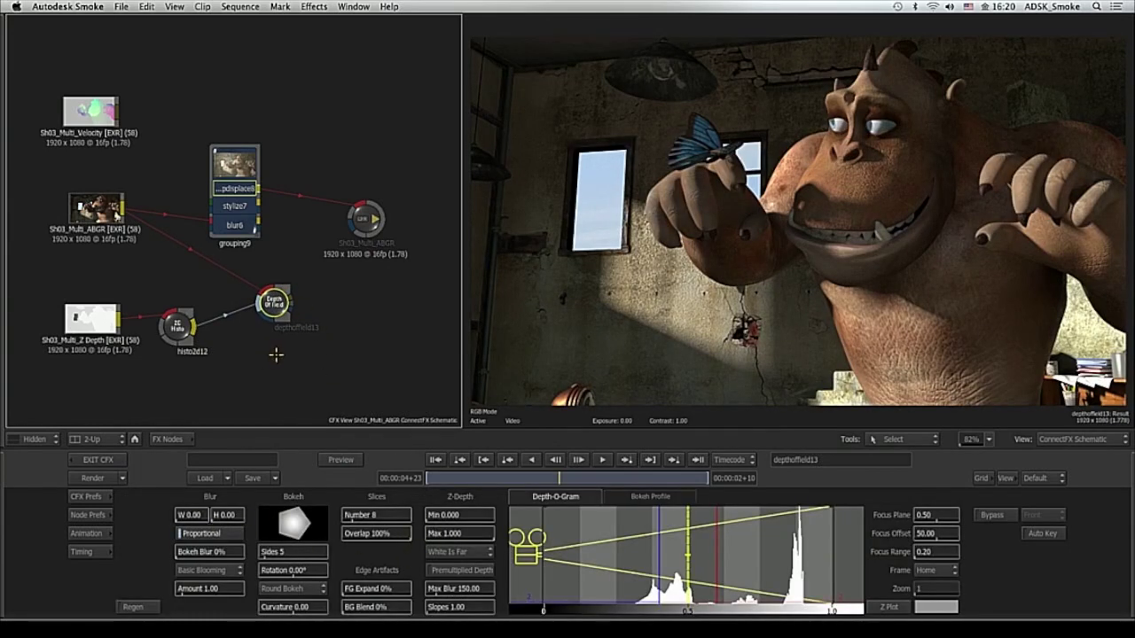
Set the Depth Of Field blur width and height to 101, the Focus Plane to 0.87 and the Focus Range to 0.21.
{"action": "left_click_drag", "start_coordinate": [194, 515], "coordinate": [254, 514]}
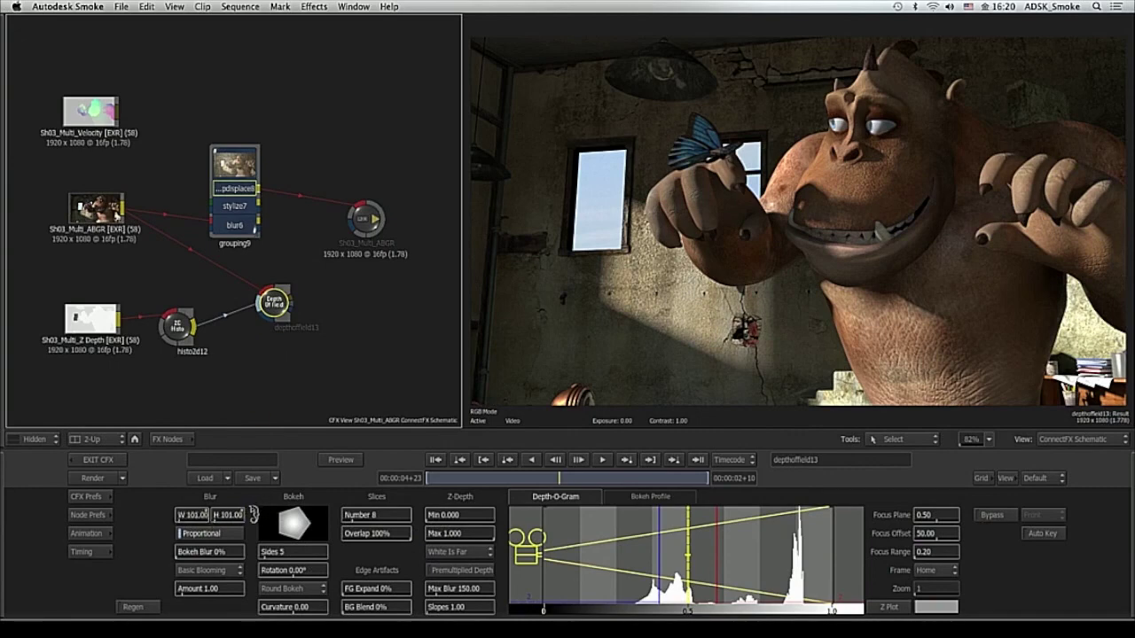
{"action": "left_click", "coordinate": [203, 514]}
{"action": "left_click", "coordinate": [371, 558]}
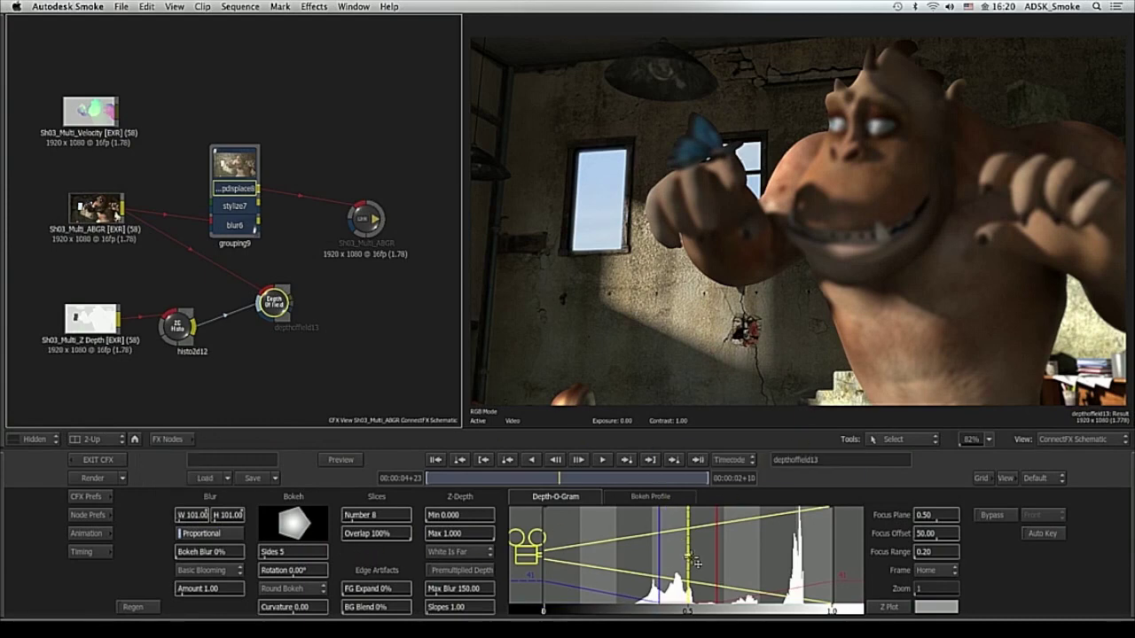
{"action": "left_click_drag", "start_coordinate": [697, 562], "coordinate": [792, 568]}
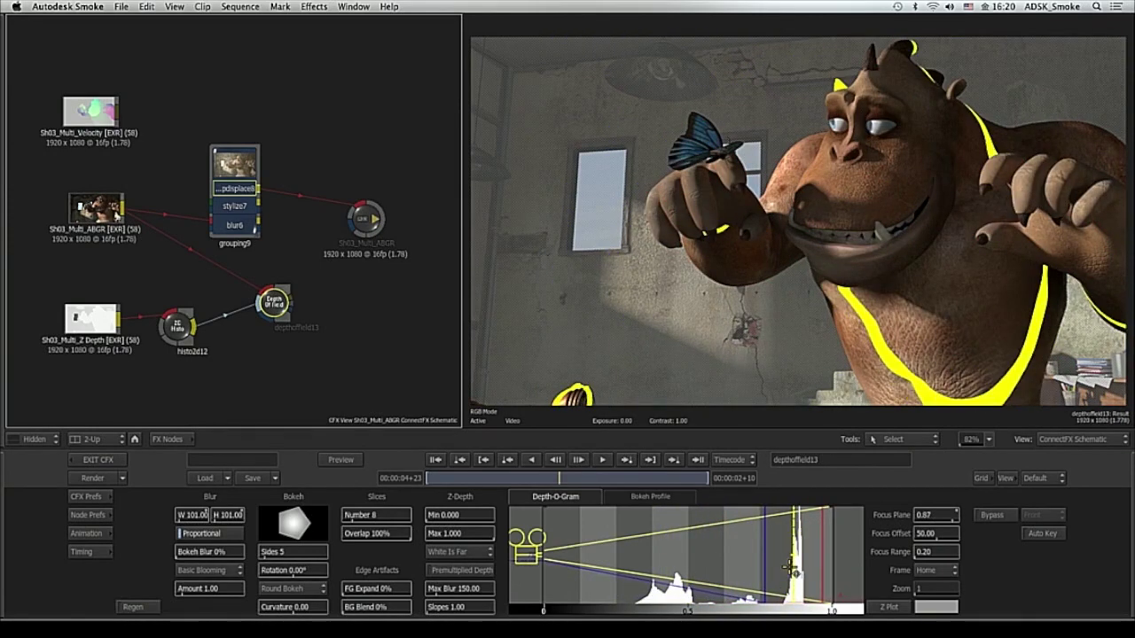
{"action": "mouse_move", "coordinate": [765, 544]}
{"action": "left_mouse_down"}
{"action": "mouse_move", "coordinate": [744, 550]}
{"action": "mouse_move", "coordinate": [756, 551]}
{"action": "left_mouse_up"}
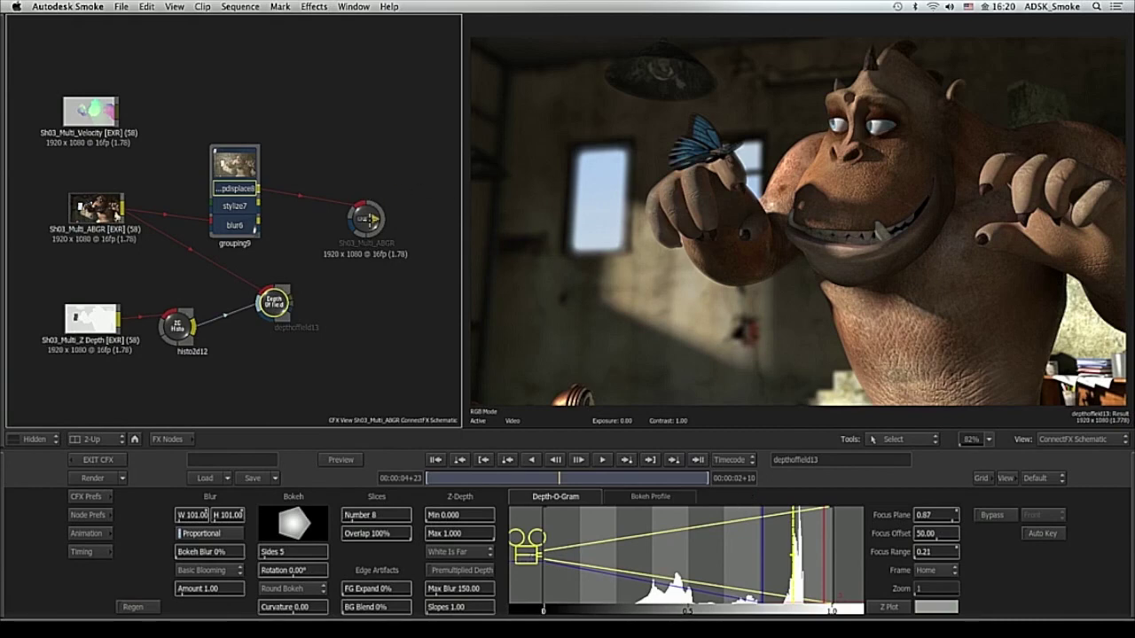
Add a Motion Blur node with Sh03_Multi_ABGR as its front input and the Velocity clip as its vector input.
{"action": "left_click", "coordinate": [171, 439]}
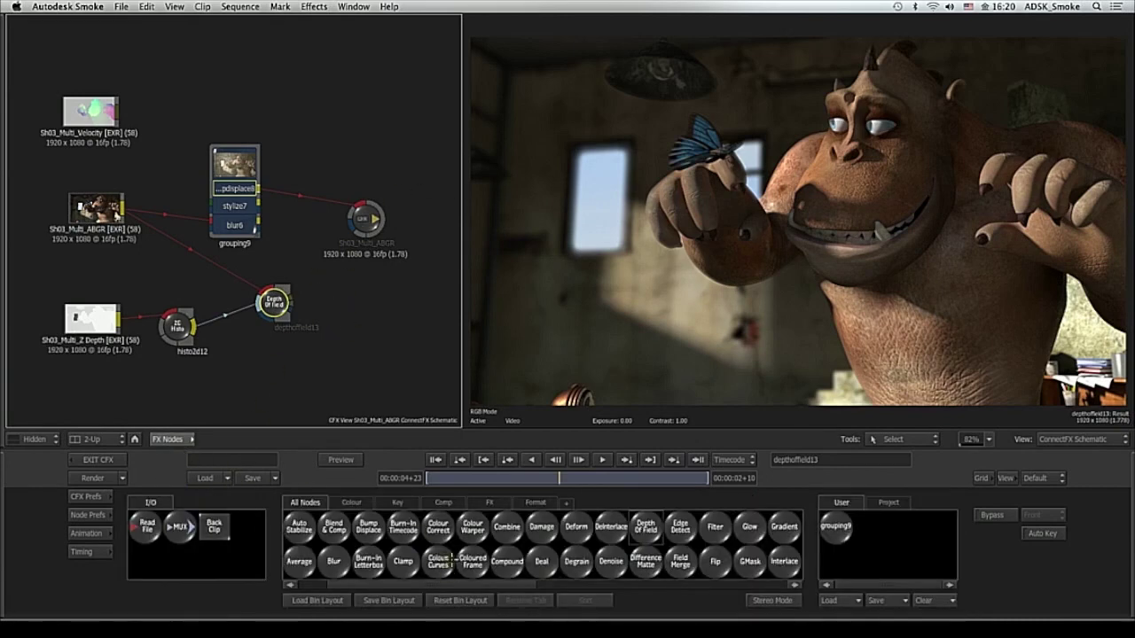
{"action": "scroll", "coordinate": [679, 536], "scroll_direction": "right", "scroll_amount": 3}
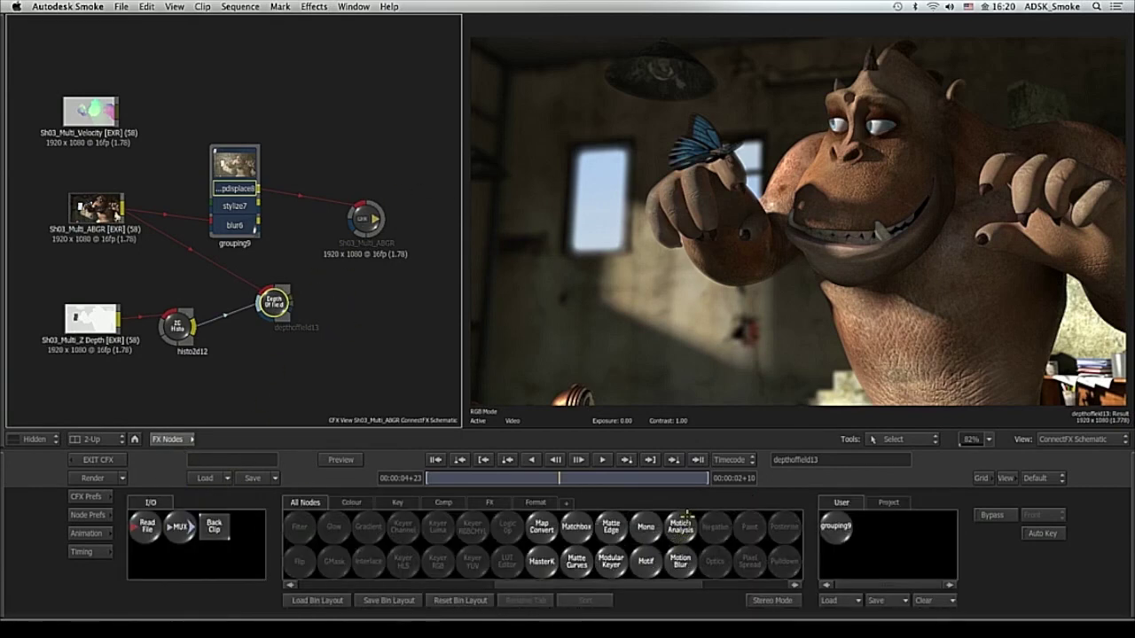
{"action": "left_click", "coordinate": [682, 569]}
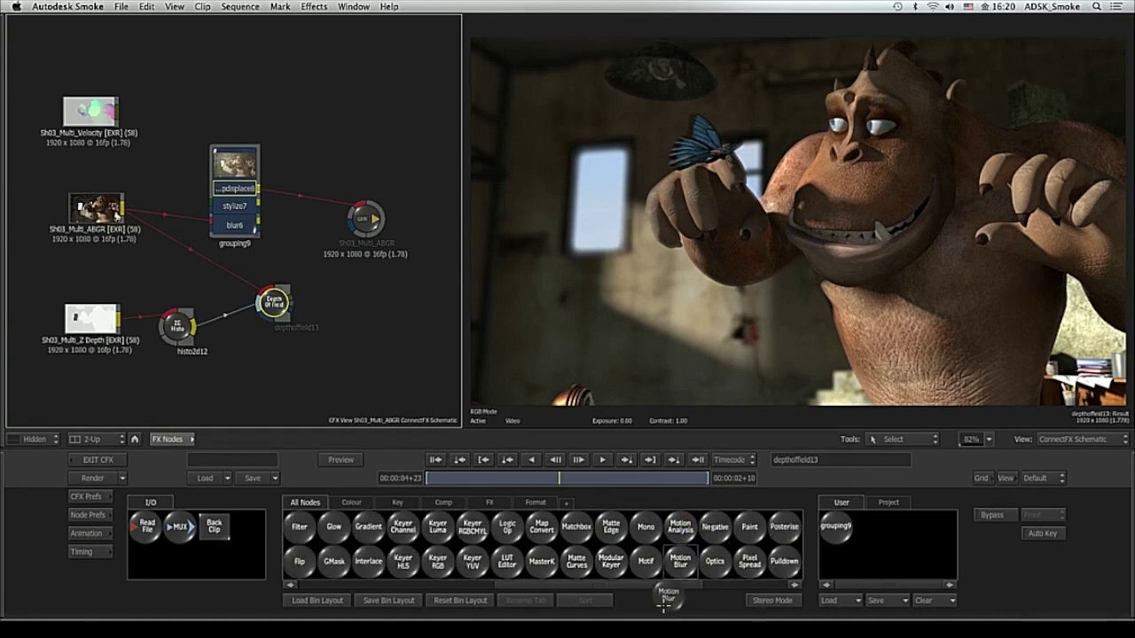
{"action": "left_click_drag", "start_coordinate": [130, 202], "coordinate": [227, 94]}
{"action": "left_click", "coordinate": [105, 111]}
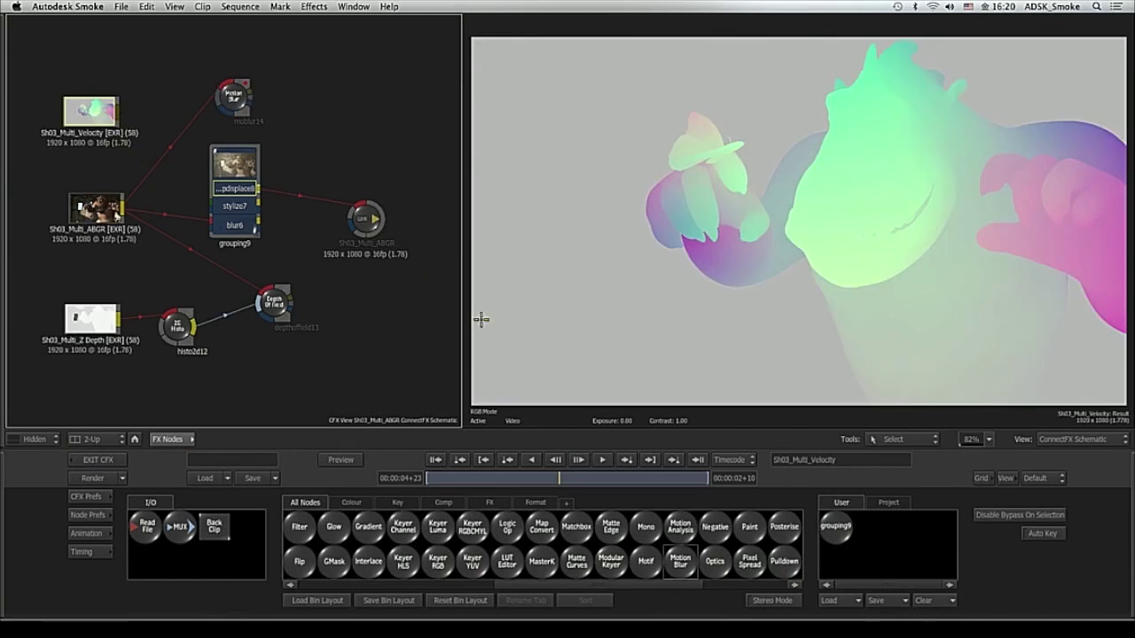
{"action": "left_click_drag", "start_coordinate": [466, 481], "coordinate": [842, 463]}
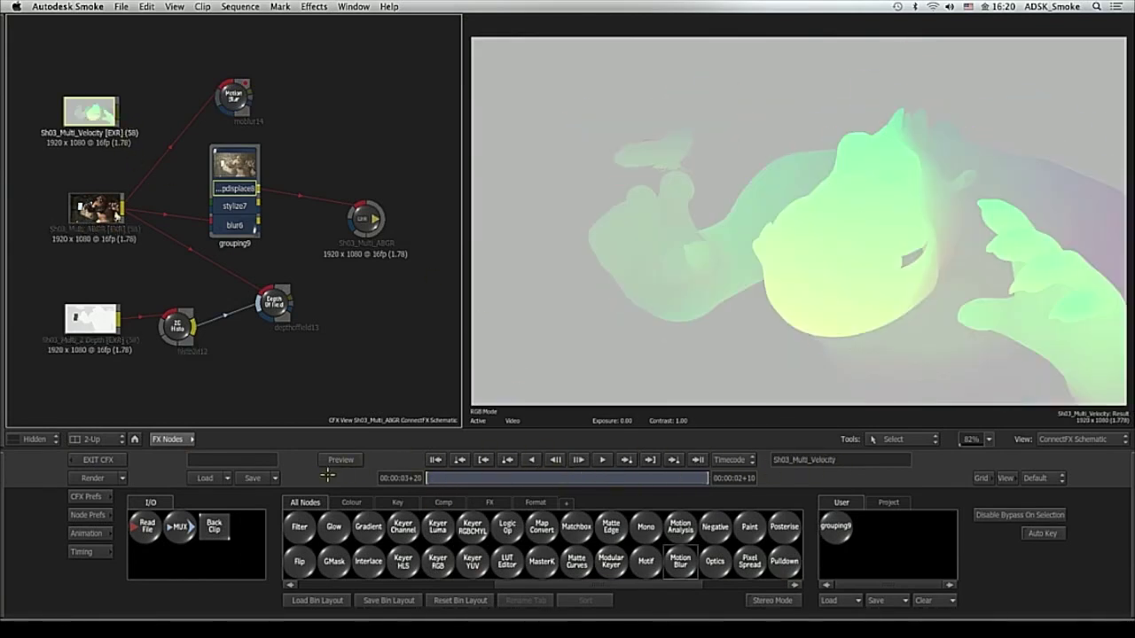
{"action": "left_click_drag", "start_coordinate": [118, 110], "coordinate": [221, 98]}
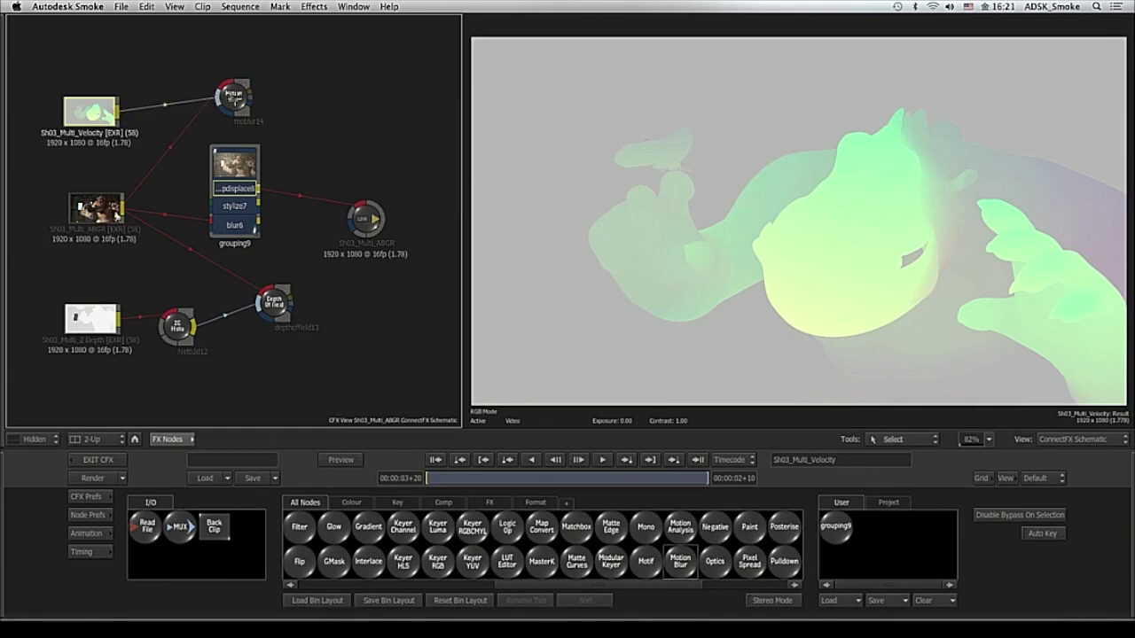
Set the Motion Blur node's vector input type to Normalized and show its vector icons.
{"action": "left_click", "coordinate": [233, 98]}
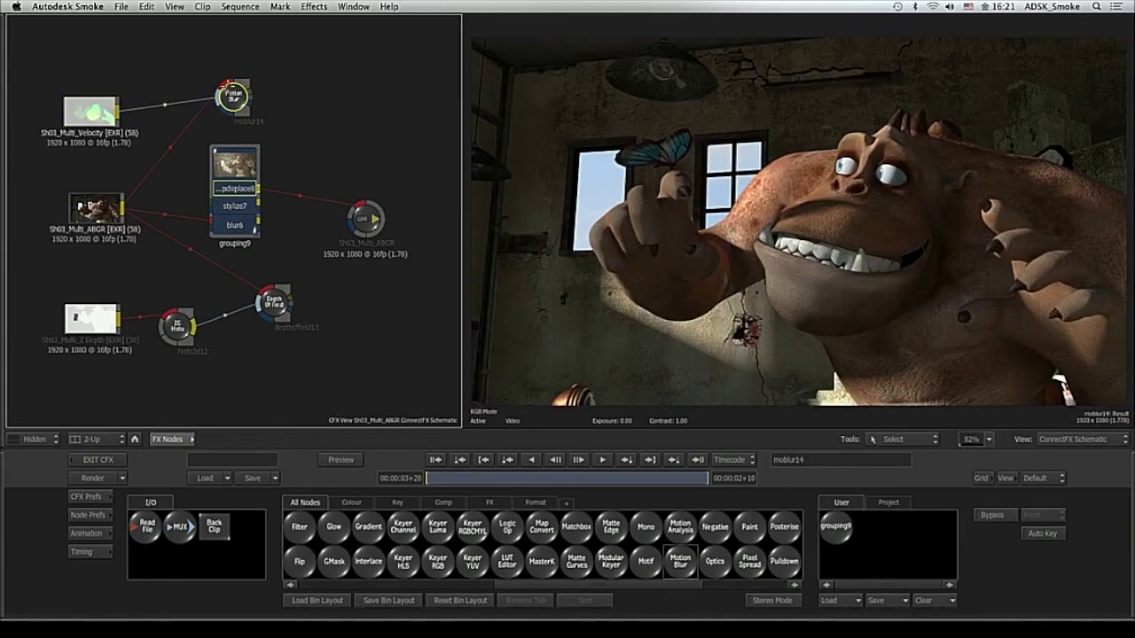
{"action": "double_click", "coordinate": [237, 93]}
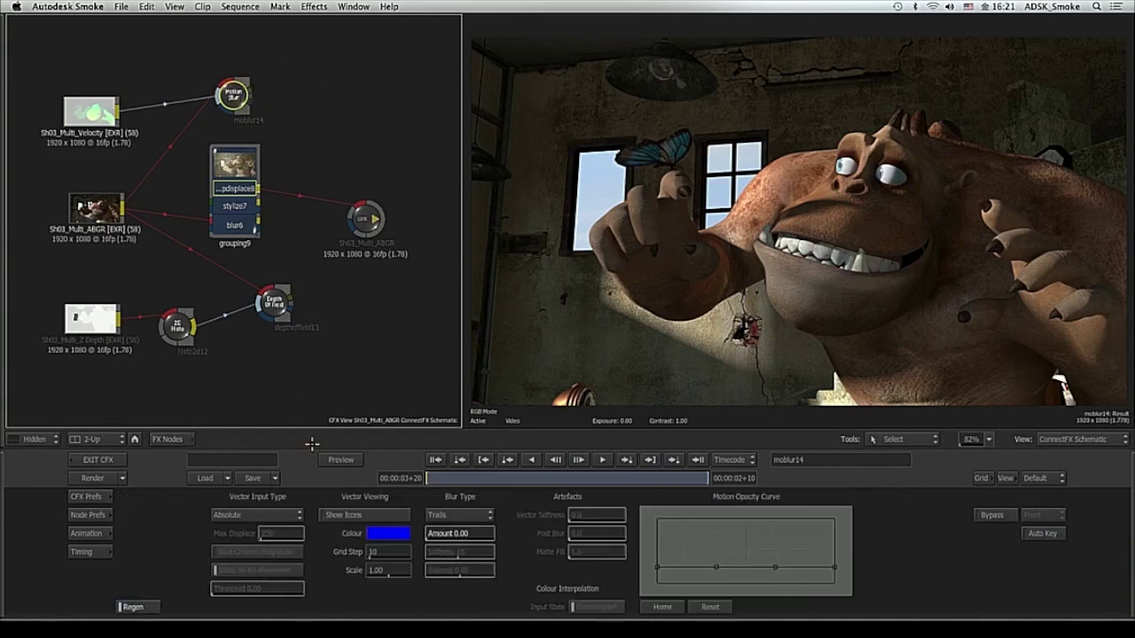
{"action": "left_click", "coordinate": [280, 516]}
{"action": "left_click", "coordinate": [356, 516]}
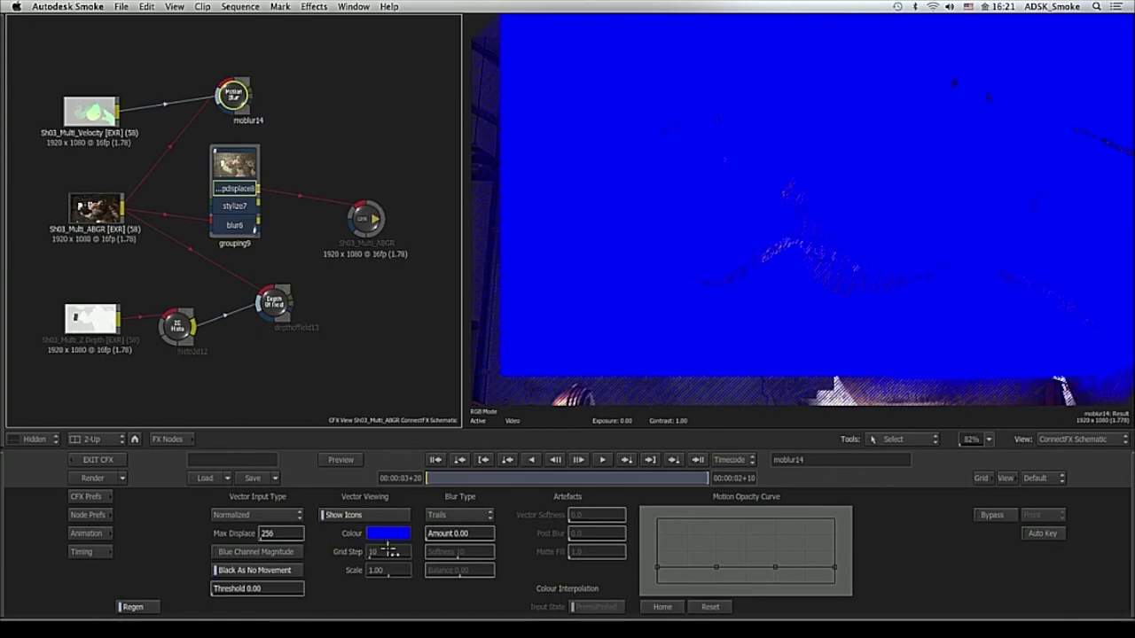
Set the motion vector icons' grid step to 100, scale to 0.20 and colour to bright green.
{"action": "left_click", "coordinate": [391, 551]}
{"action": "key", "text": "Return"}
{"action": "left_click", "coordinate": [393, 574]}
{"action": "type", "text": "0.2"}
{"action": "key", "text": "Return"}
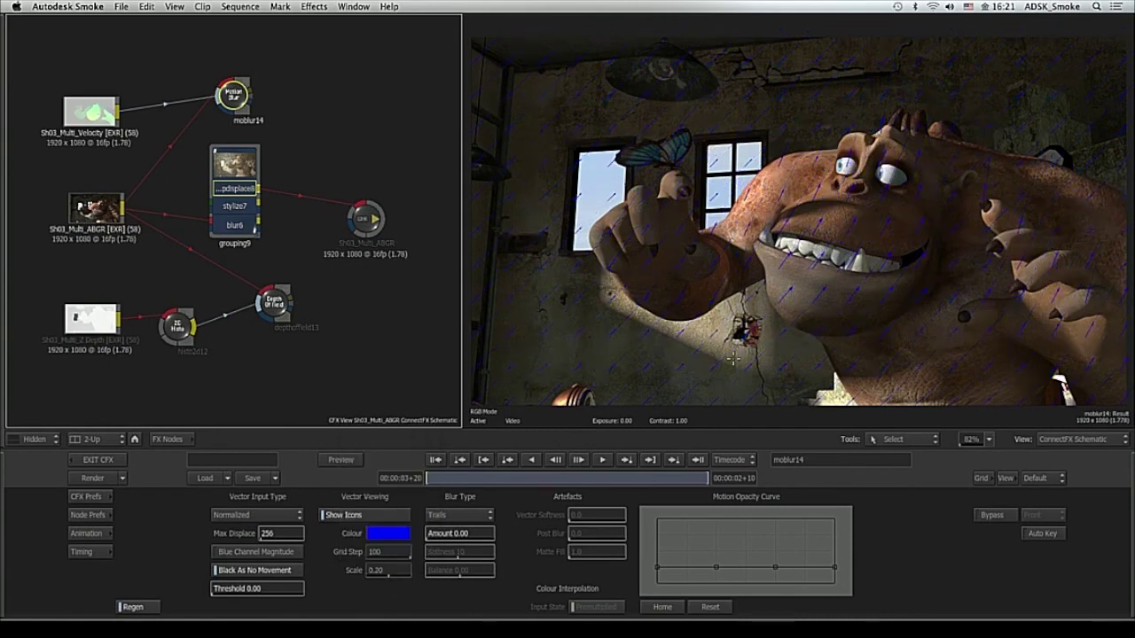
{"action": "left_click", "coordinate": [397, 534]}
{"action": "left_click_drag", "start_coordinate": [345, 443], "coordinate": [346, 477]}
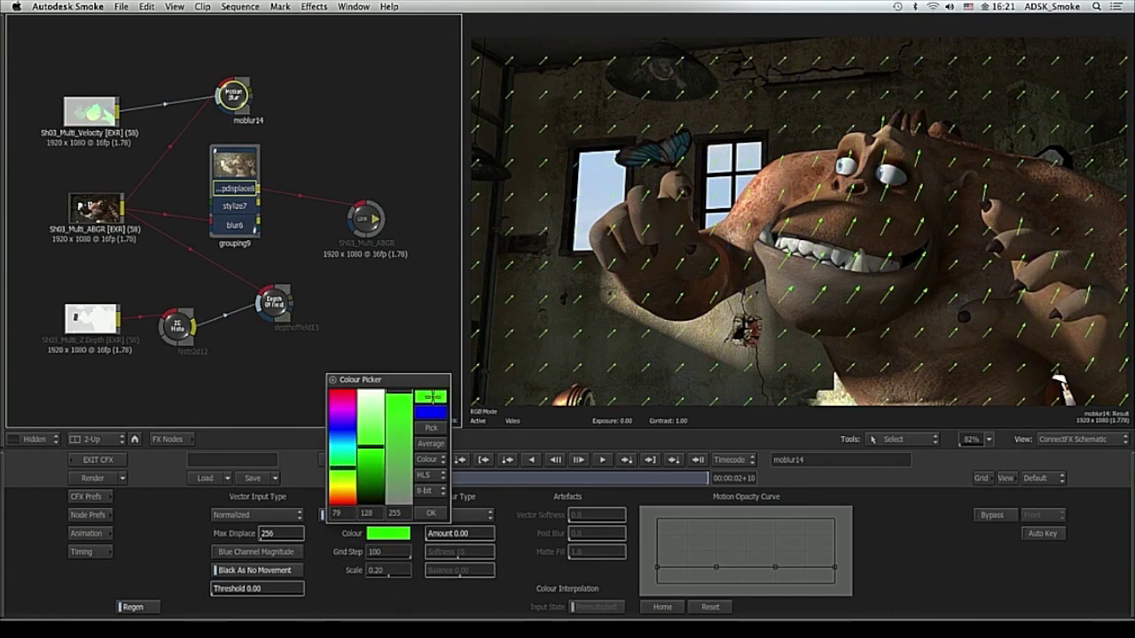
{"action": "left_click", "coordinate": [430, 401]}
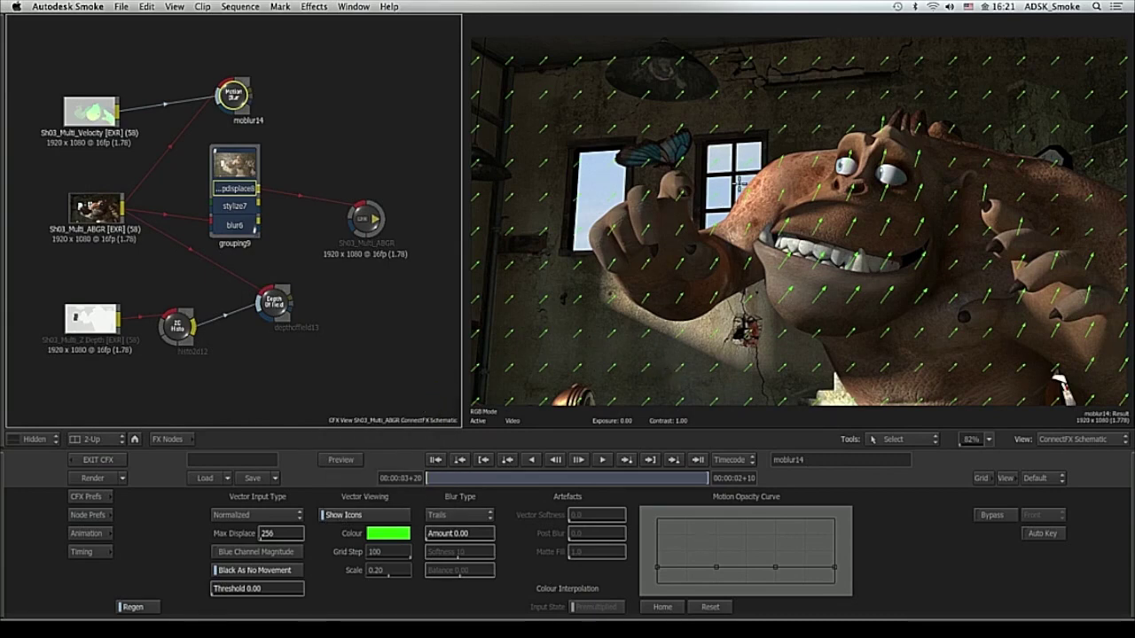
Set the Motion Blur node's blur type to Samples and its amount to 0.10.
{"action": "left_click_drag", "start_coordinate": [448, 479], "coordinate": [358, 477]}
{"action": "left_click_drag", "start_coordinate": [470, 516], "coordinate": [459, 541]}
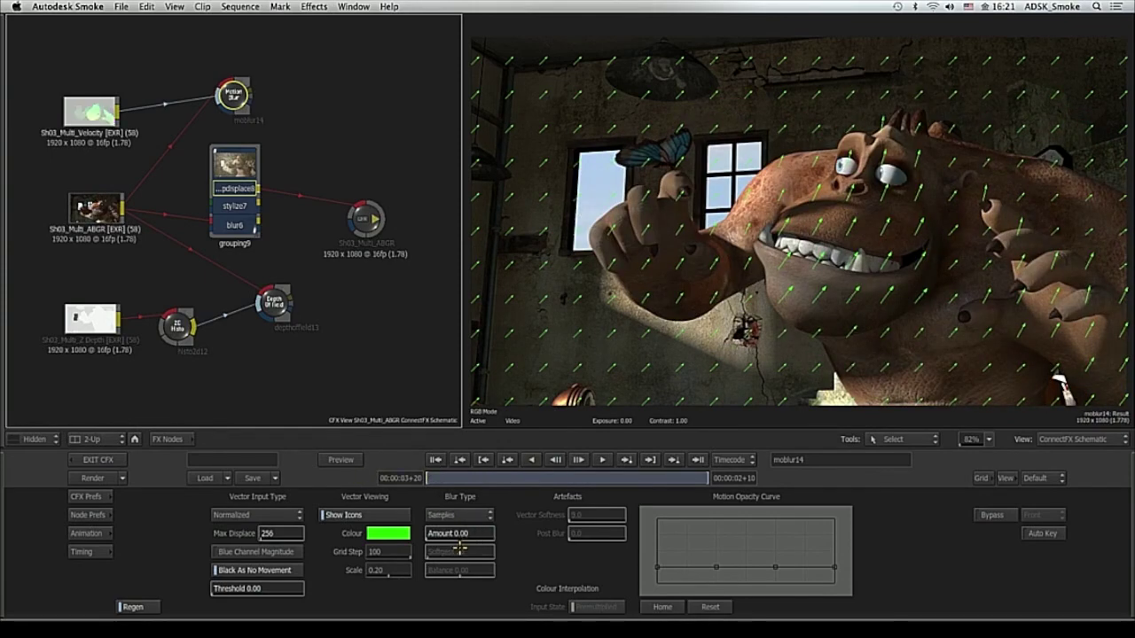
{"action": "left_click", "coordinate": [463, 534]}
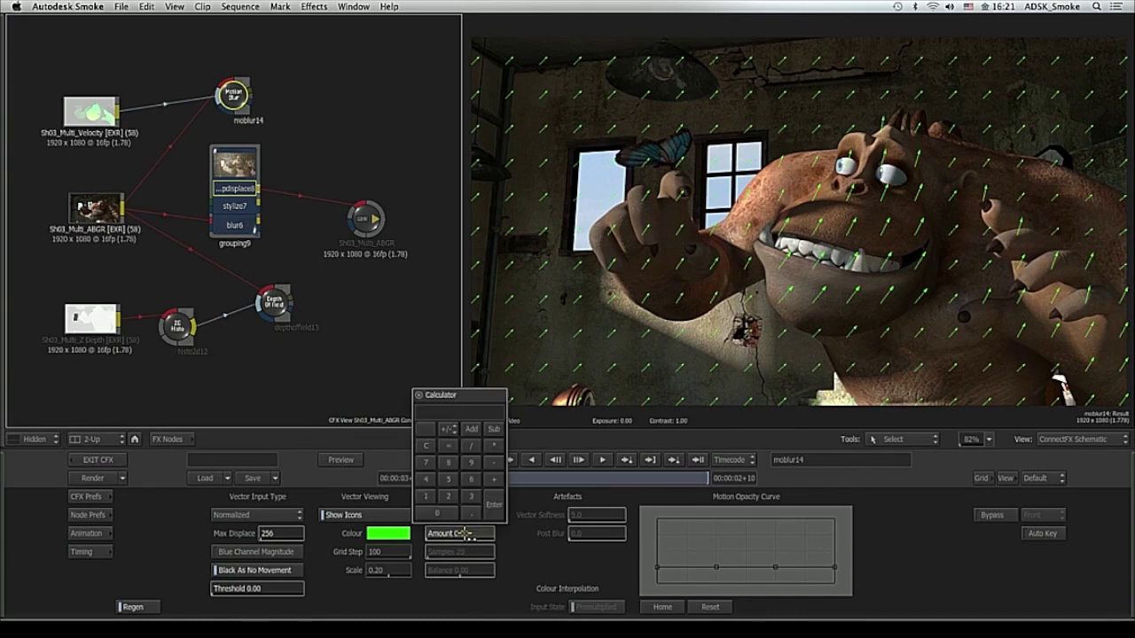
{"action": "key", "text": "Escape"}
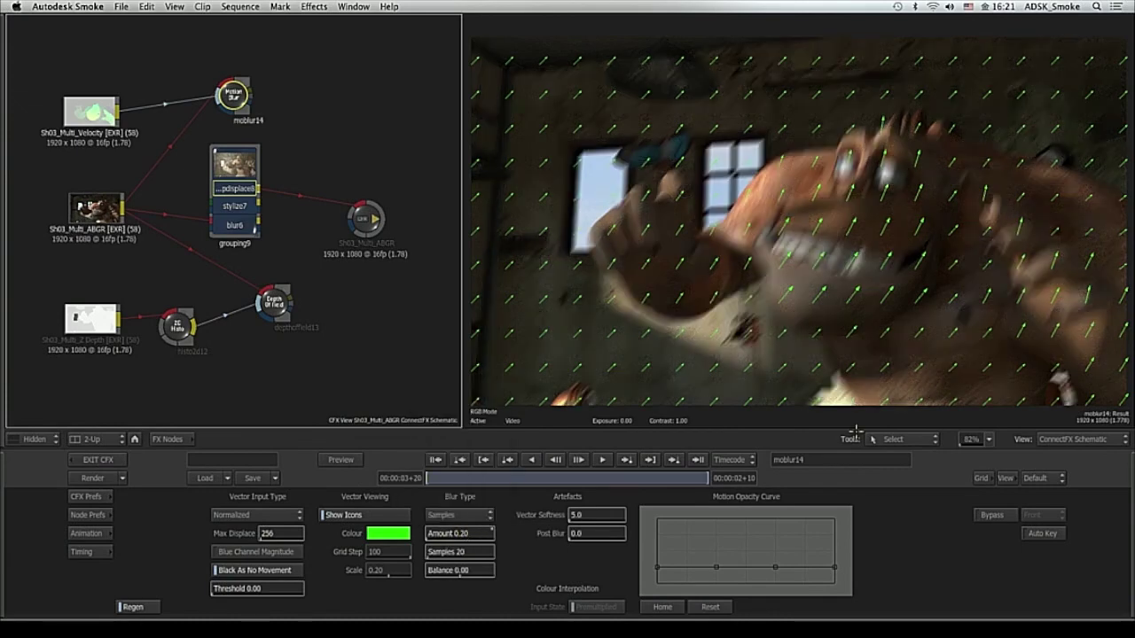
{"action": "left_click", "coordinate": [477, 535]}
{"action": "type", "text": "0.1"}
{"action": "key", "text": "Return"}
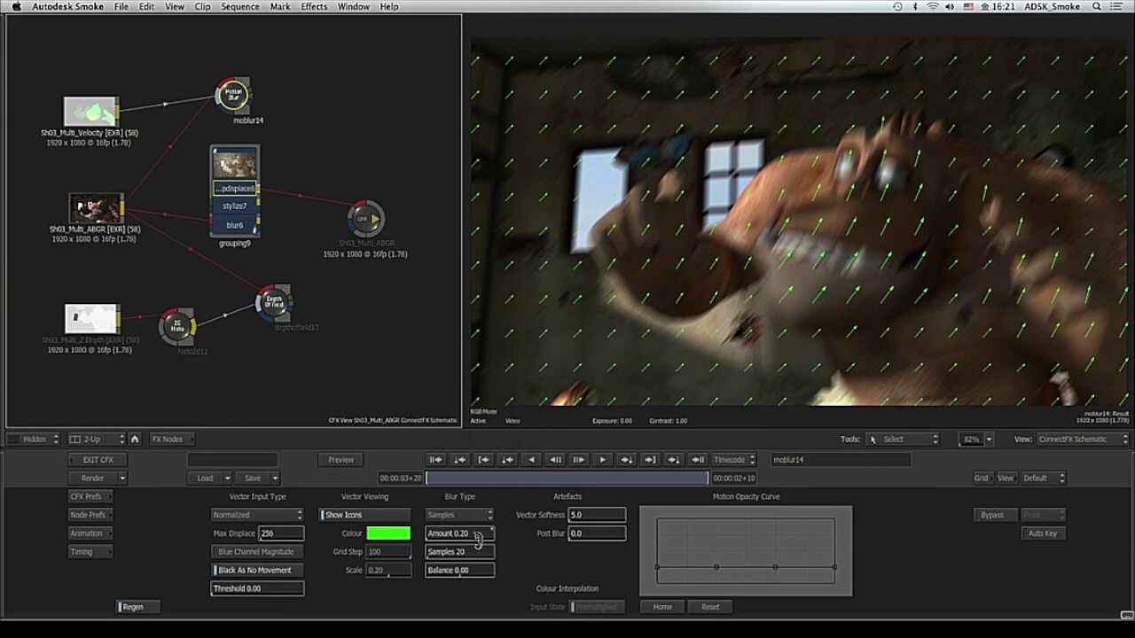
{"action": "left_click_drag", "start_coordinate": [489, 478], "coordinate": [402, 485]}
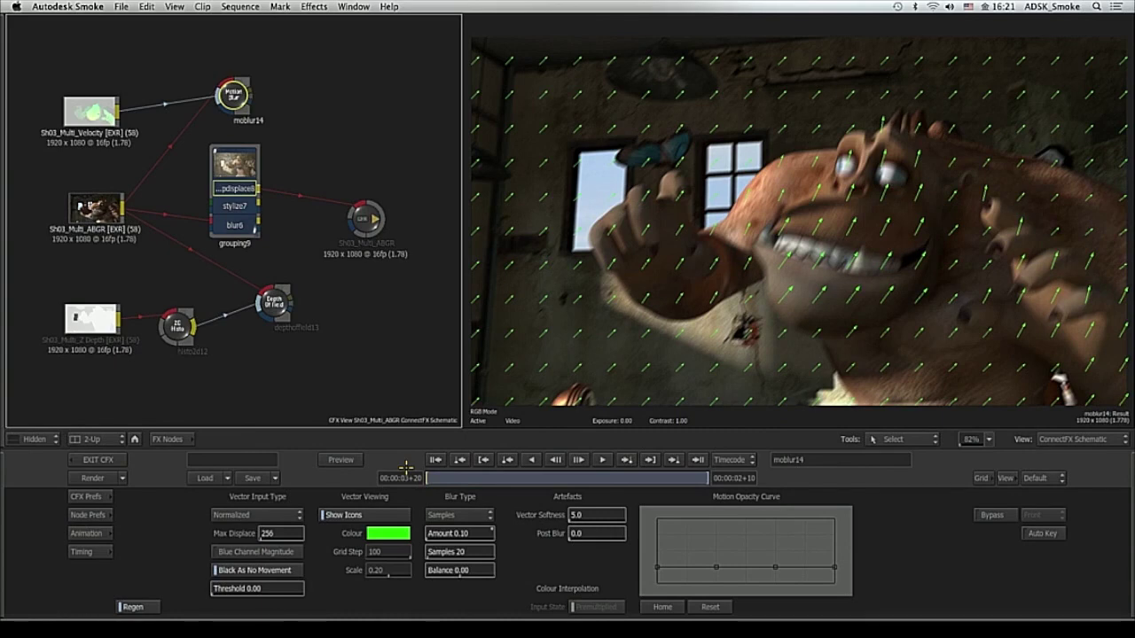
Leave ConnectFX, show the media library and move the B_TL playhead to the SC035 clip at 00:00:08+23.
{"action": "left_click", "coordinate": [168, 438]}
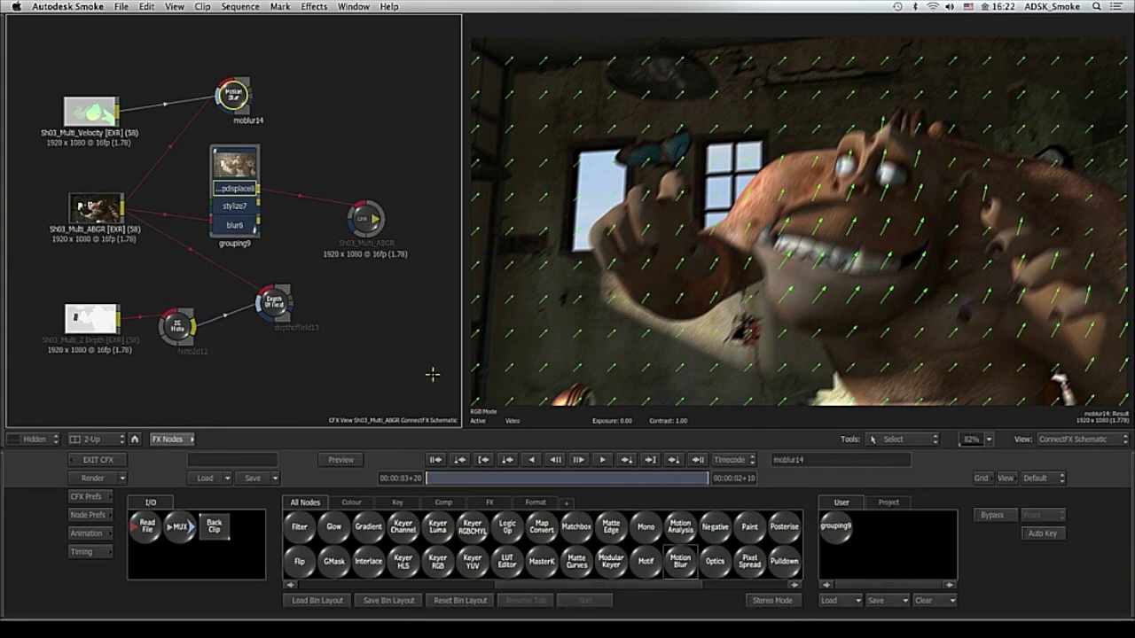
{"action": "key", "text": "Escape"}
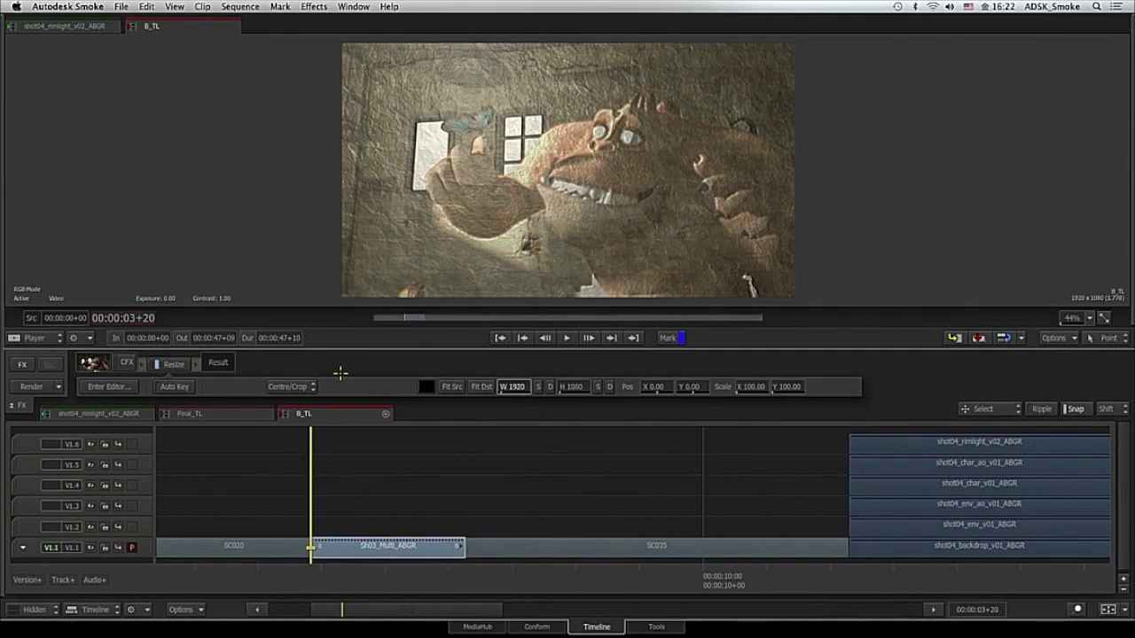
{"action": "key", "text": "ctrl+Tab"}
{"action": "left_click_drag", "start_coordinate": [435, 563], "coordinate": [722, 548]}
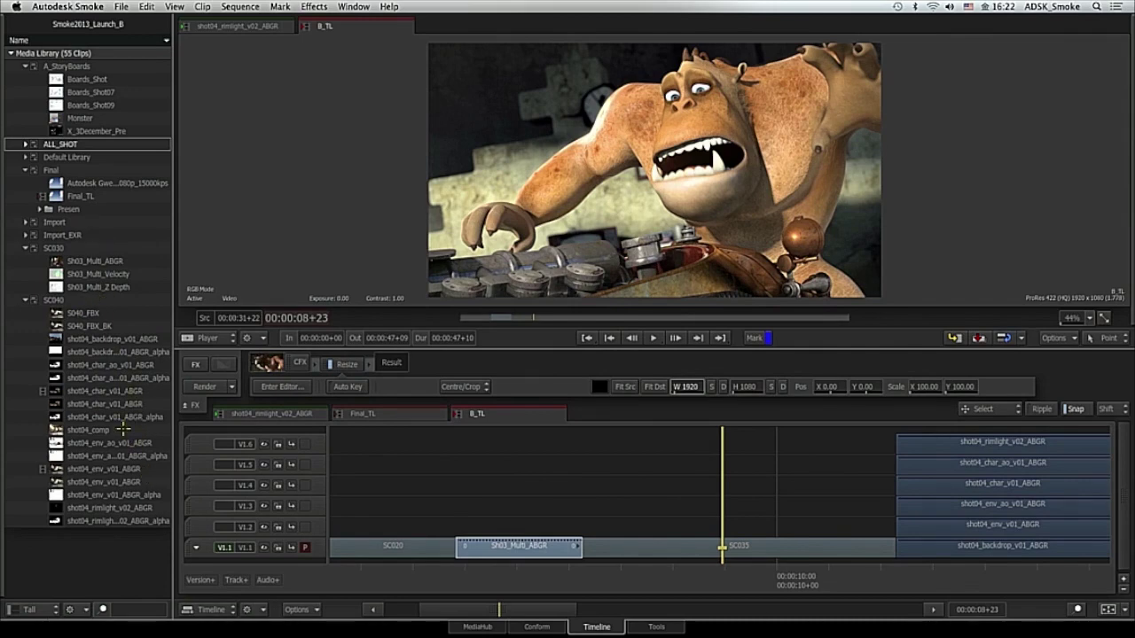
Open S040_FBX from the SC040 library in the timeline, enter its ConnectFX editor and hide the media library.
{"action": "left_click", "coordinate": [80, 315]}
{"action": "right_click", "coordinate": [89, 317]}
{"action": "left_click", "coordinate": [133, 342]}
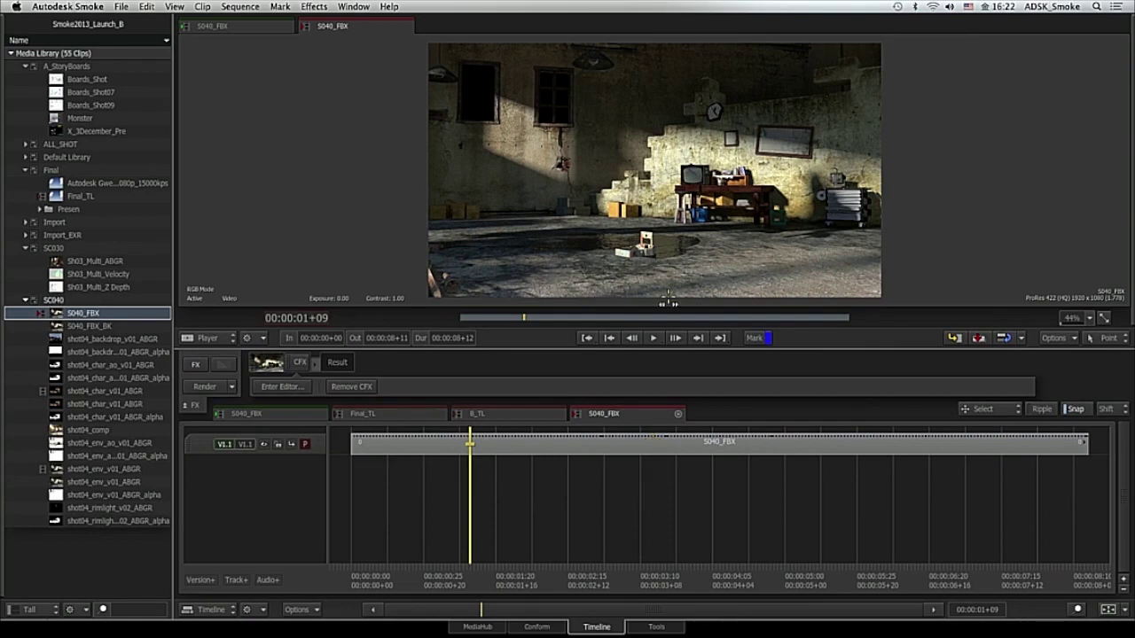
{"action": "left_click", "coordinate": [297, 389]}
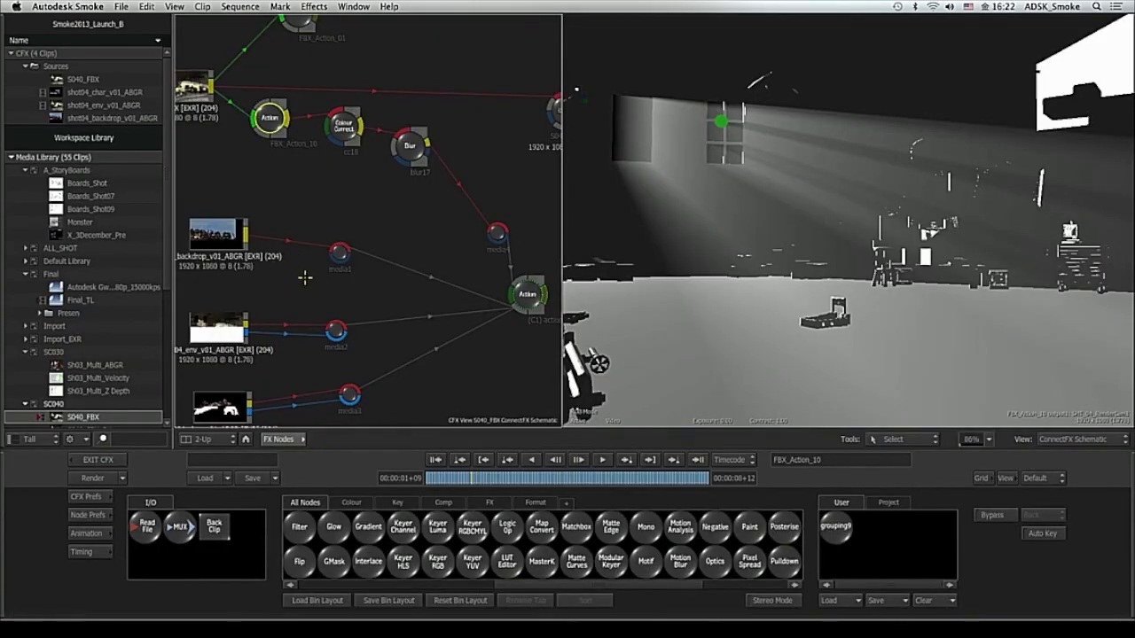
{"action": "key", "text": "ctrl+Tab"}
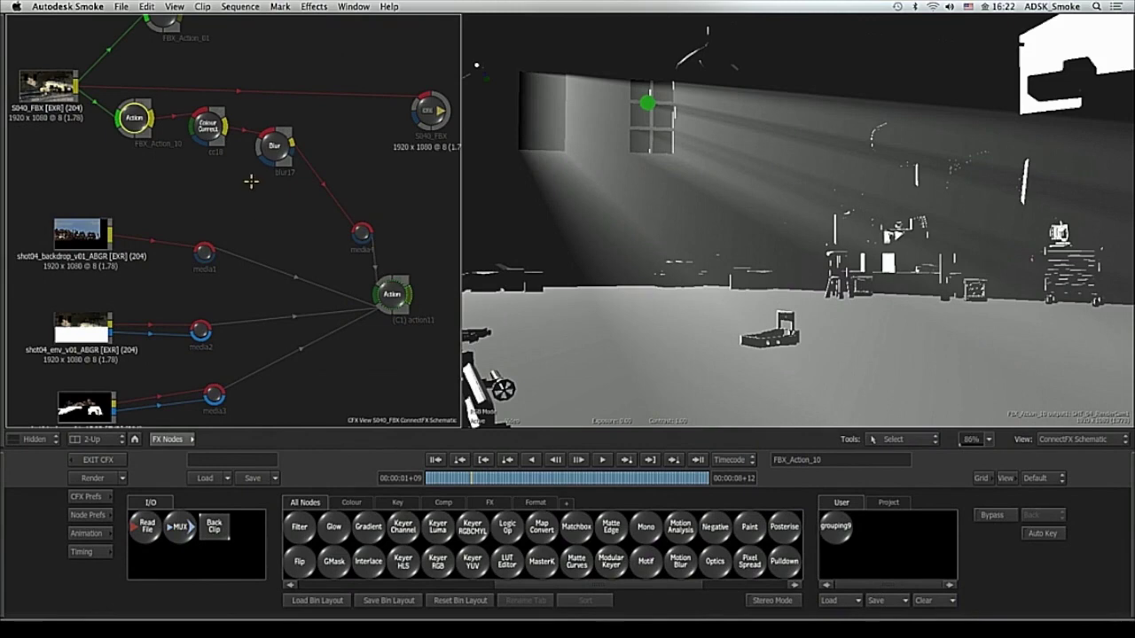
Select the FBX_Action_01 node, open its Action schematic and select the room_BG1 geometry.
{"action": "scroll", "coordinate": [207, 221], "scroll_direction": "down", "scroll_amount": 3}
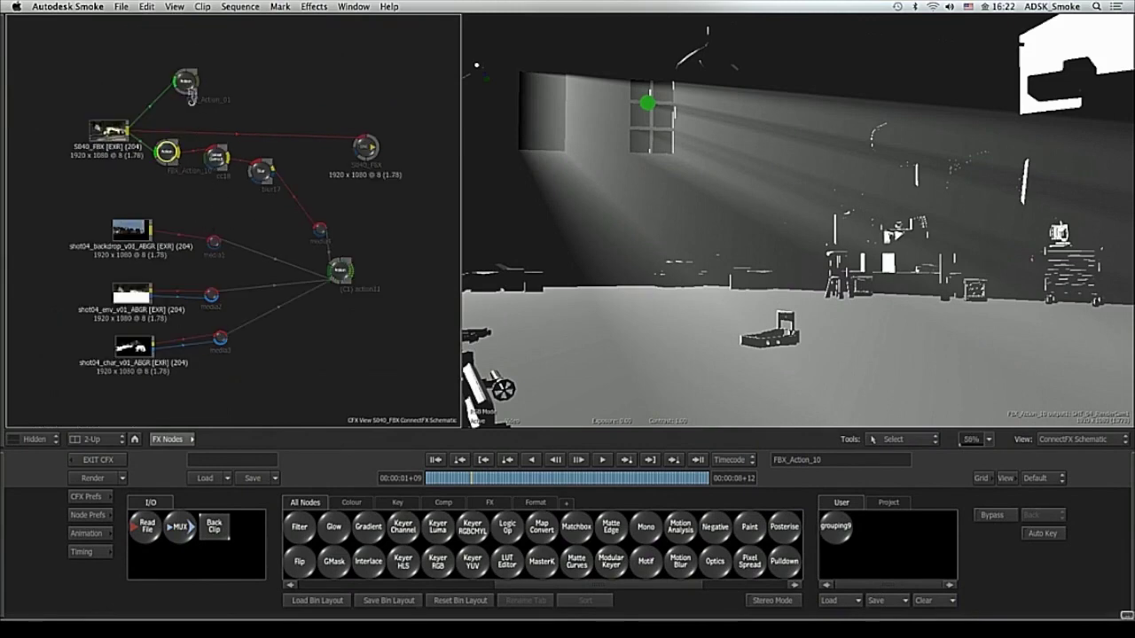
{"action": "left_click", "coordinate": [185, 83]}
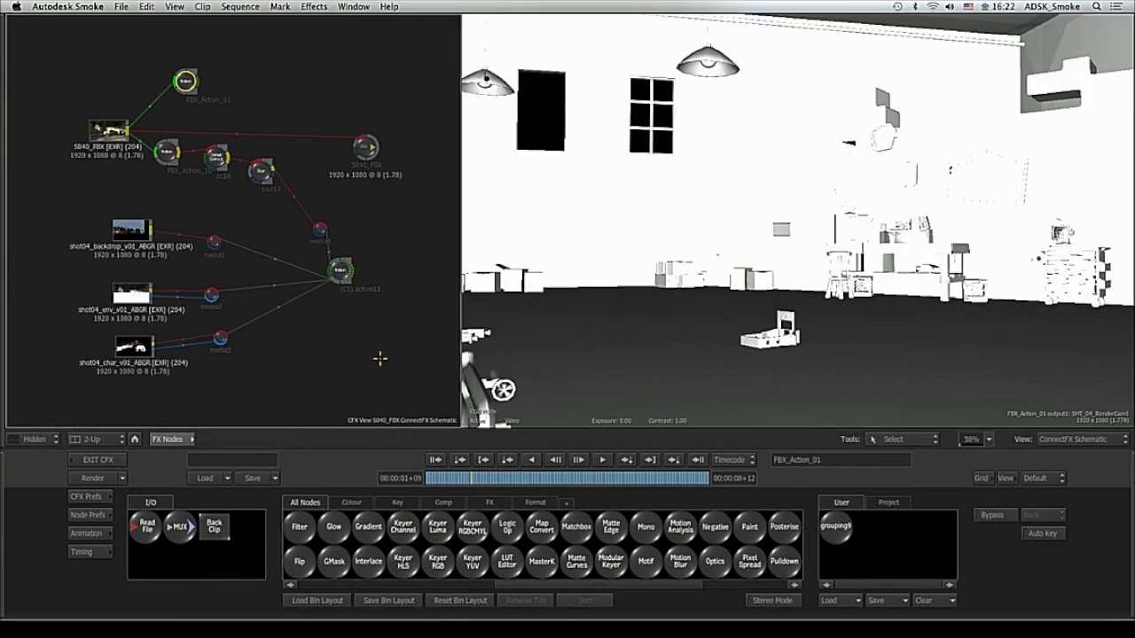
{"action": "scroll", "coordinate": [390, 355], "scroll_direction": "up", "scroll_amount": 2}
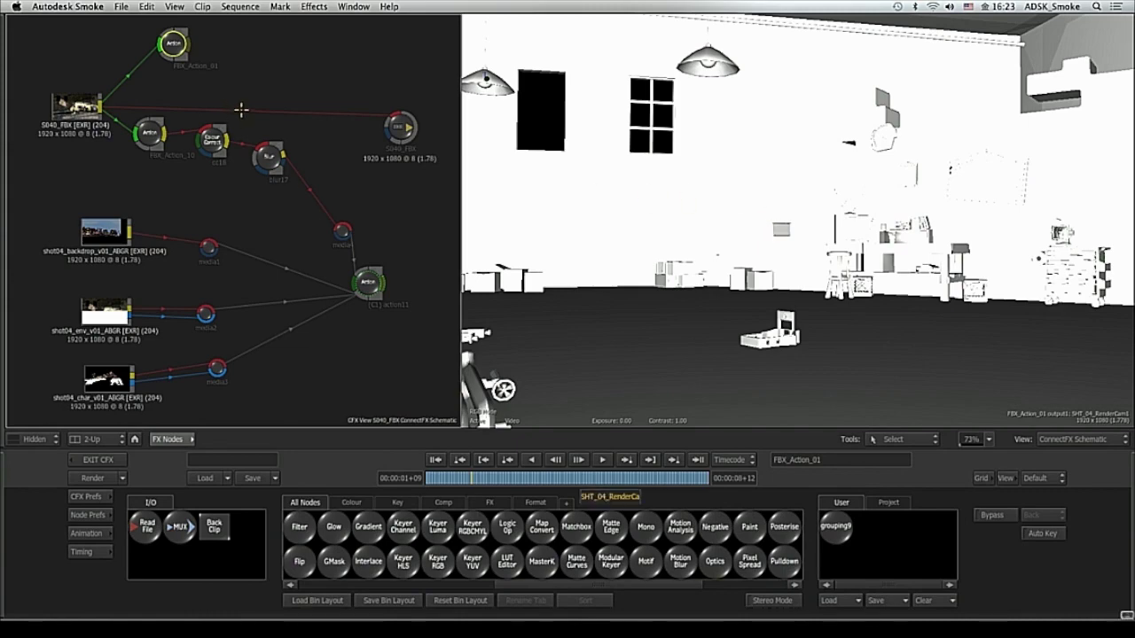
{"action": "key", "text": "Return"}
{"action": "left_click_drag", "start_coordinate": [321, 351], "coordinate": [423, 254]}
{"action": "left_click", "coordinate": [165, 289]}
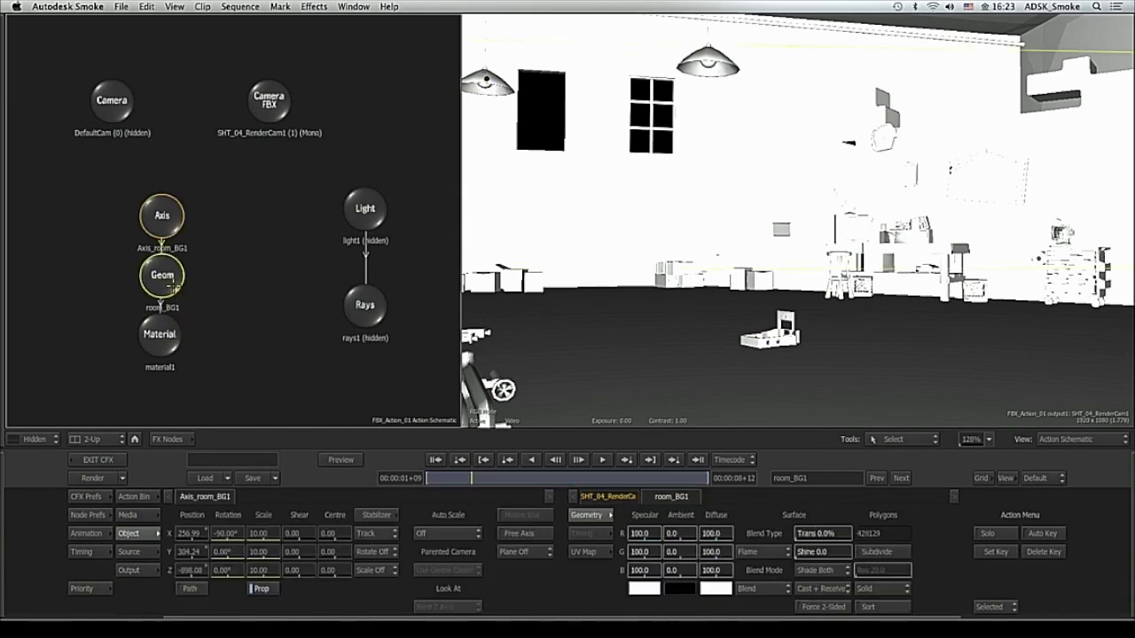
Turn on wireframe rendering in the Action node preferences and scrub the shot back to 00:00:00+00.
{"action": "left_click", "coordinate": [96, 515]}
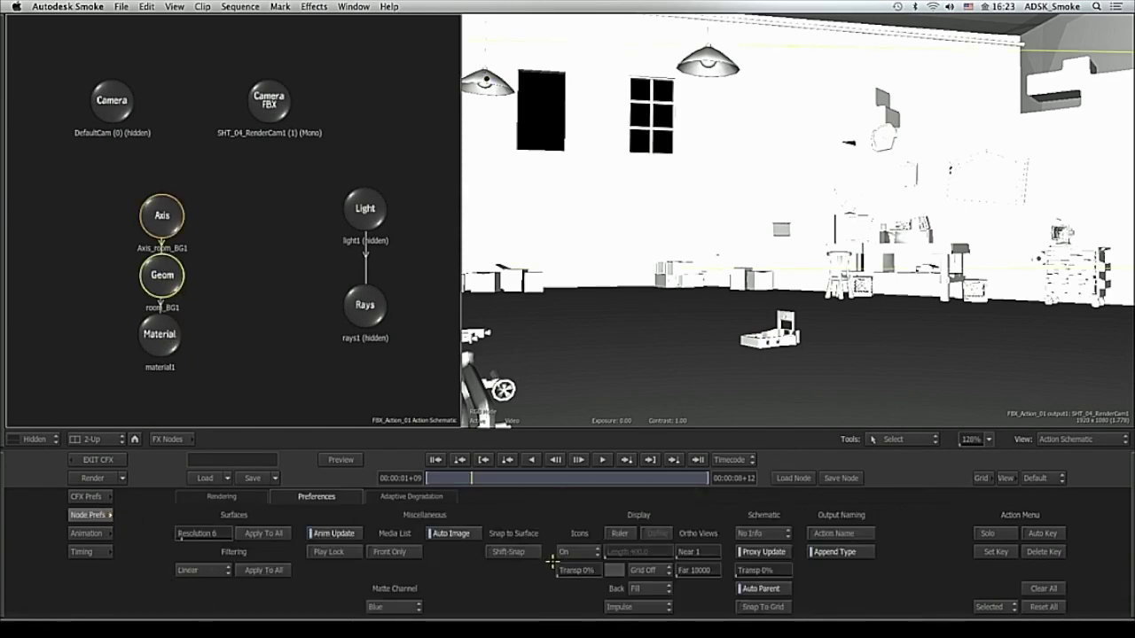
{"action": "left_click", "coordinate": [235, 498]}
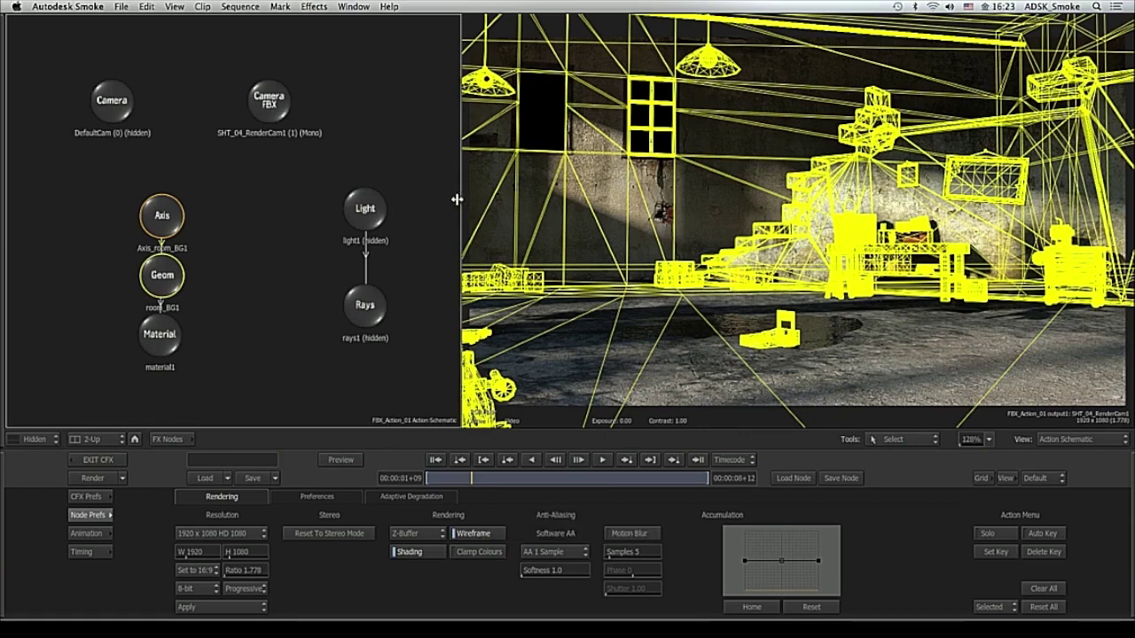
{"action": "left_click_drag", "start_coordinate": [448, 478], "coordinate": [343, 483]}
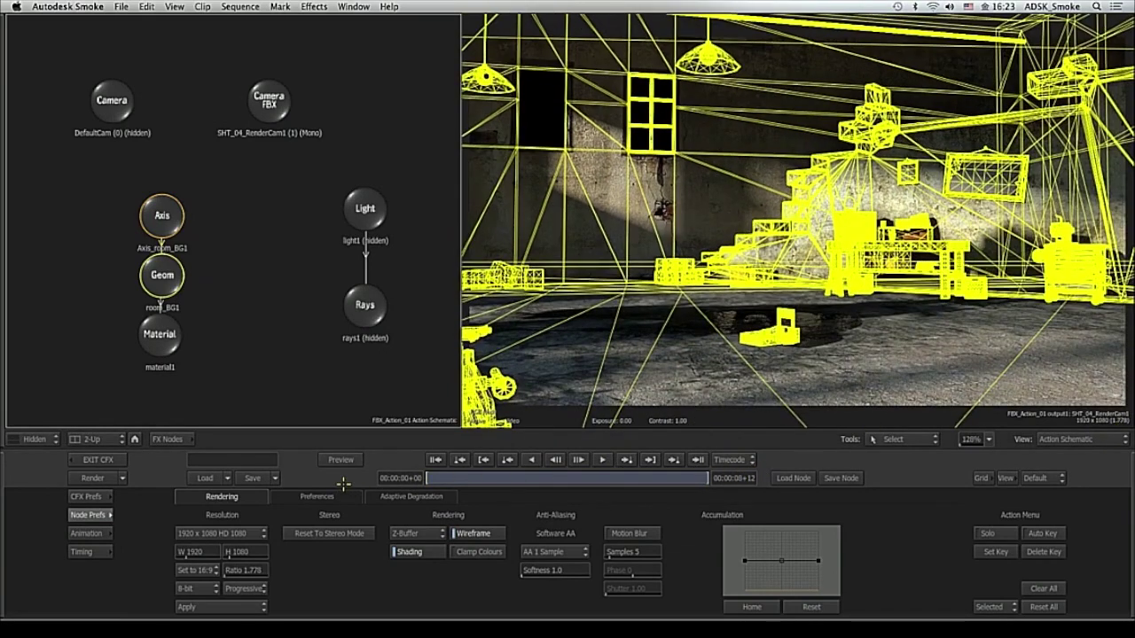
Select the SHT_04_RenderCam1 FBX camera to inspect its settings and turn wireframe rendering off in the node preferences.
{"action": "left_click", "coordinate": [274, 110]}
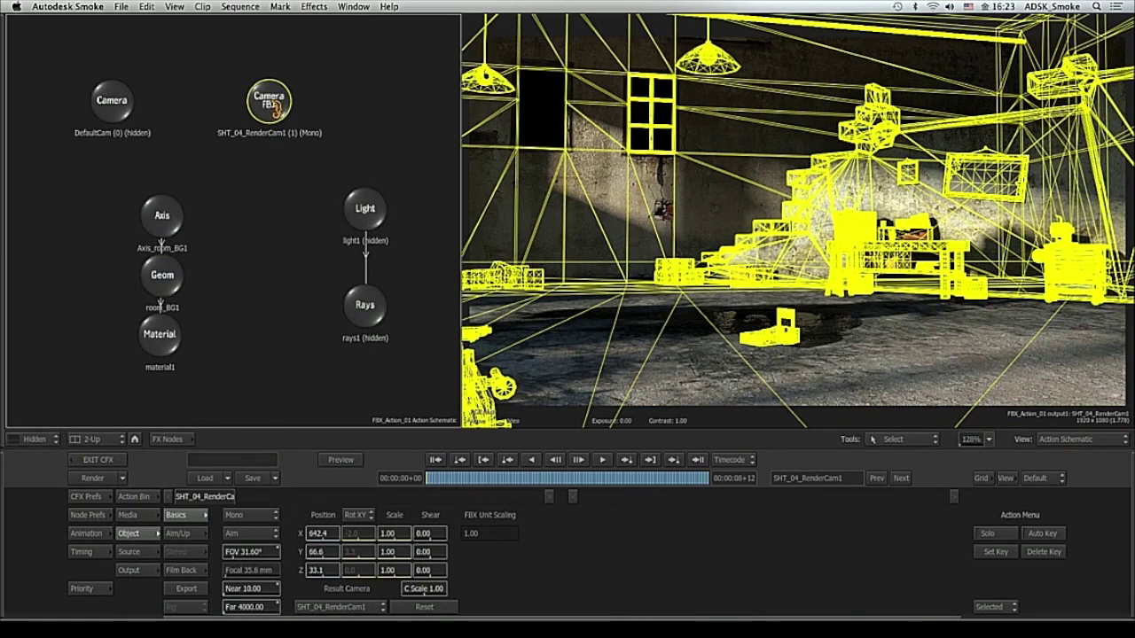
{"action": "key", "text": "ctrl+s"}
{"action": "left_click", "coordinate": [97, 497]}
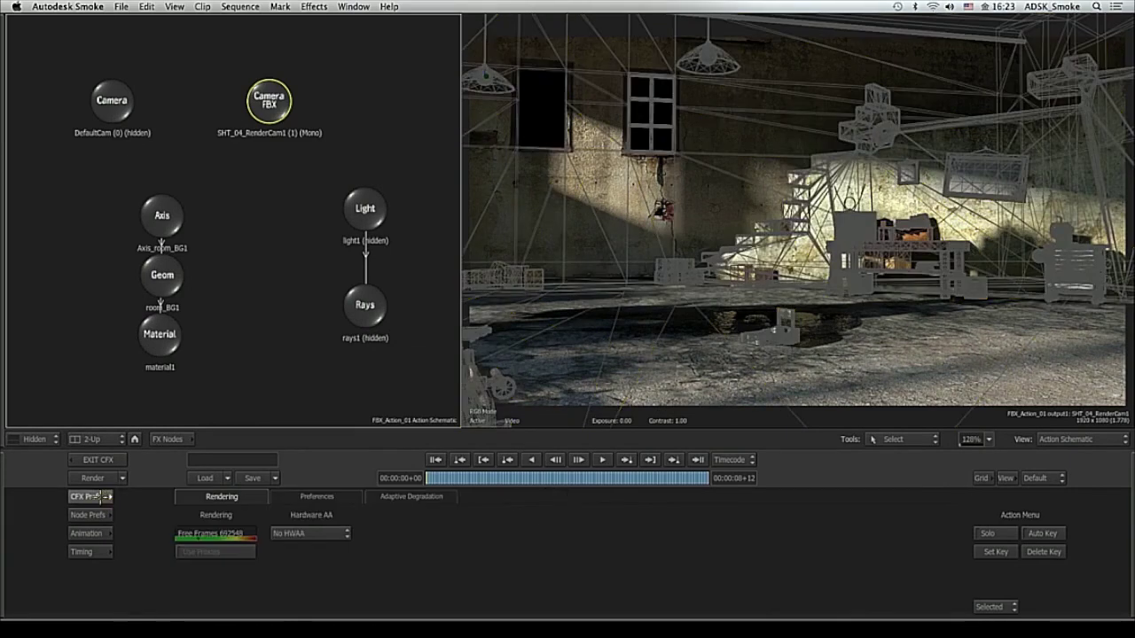
{"action": "left_click", "coordinate": [104, 499]}
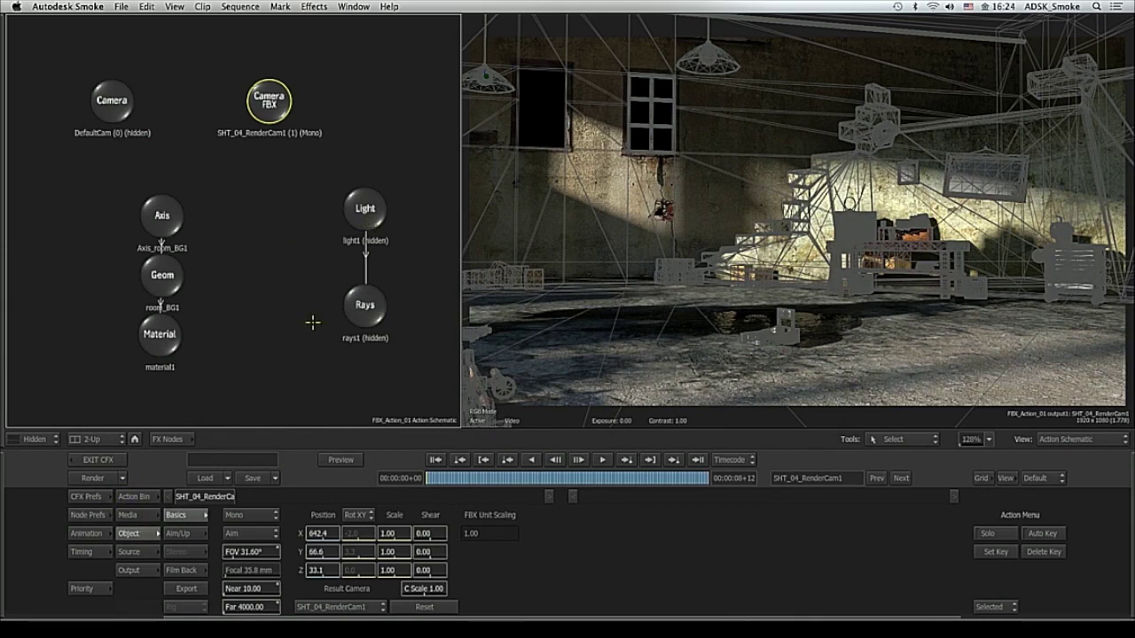
{"action": "left_click", "coordinate": [100, 514]}
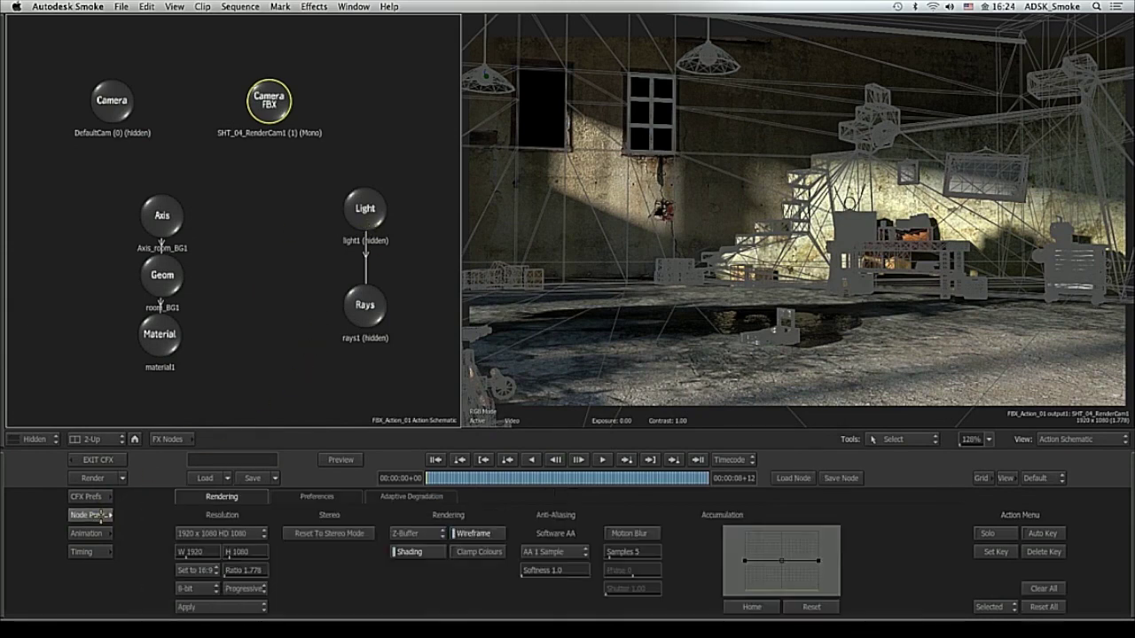
{"action": "left_click", "coordinate": [505, 533]}
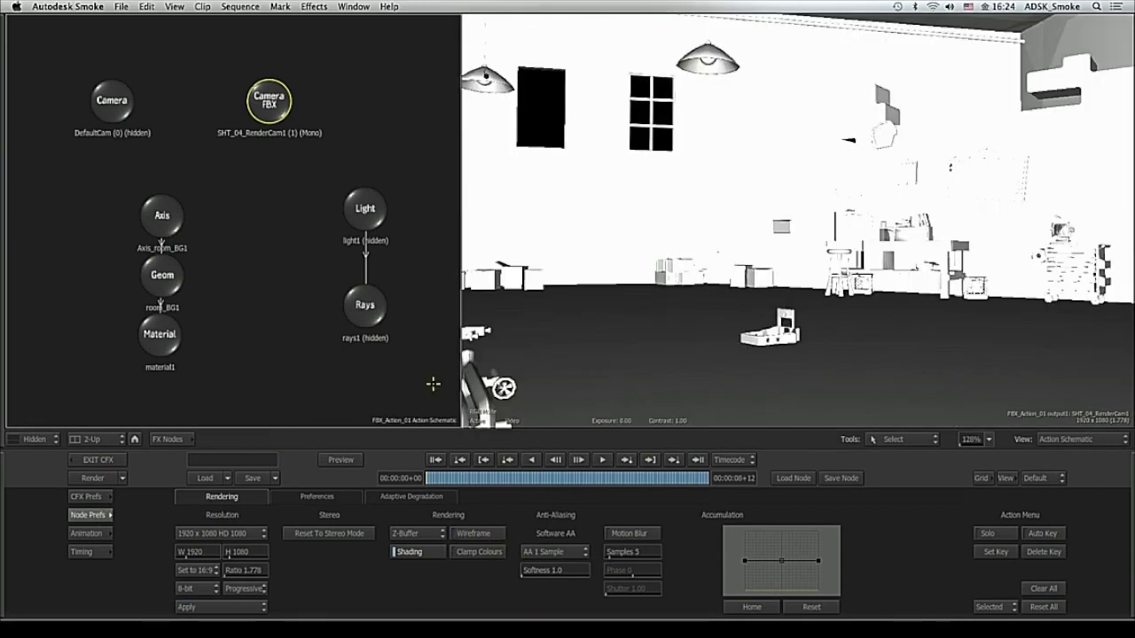
Unhide light1 and its connected rays1 node in the Action schematic.
{"action": "left_click", "coordinate": [361, 214]}
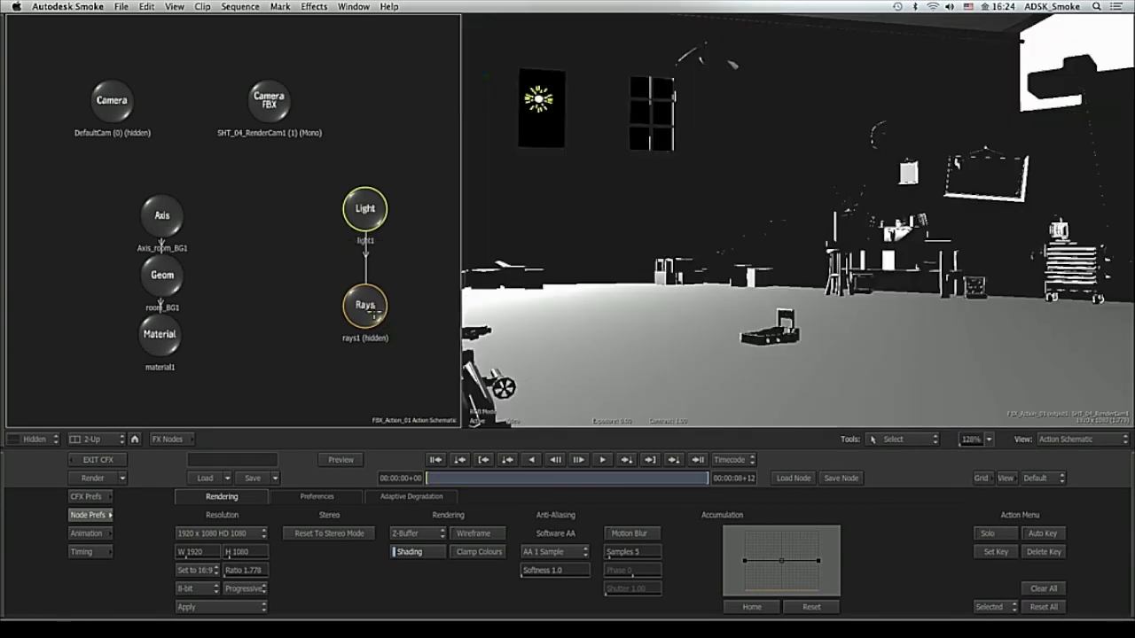
{"action": "left_click", "coordinate": [375, 312]}
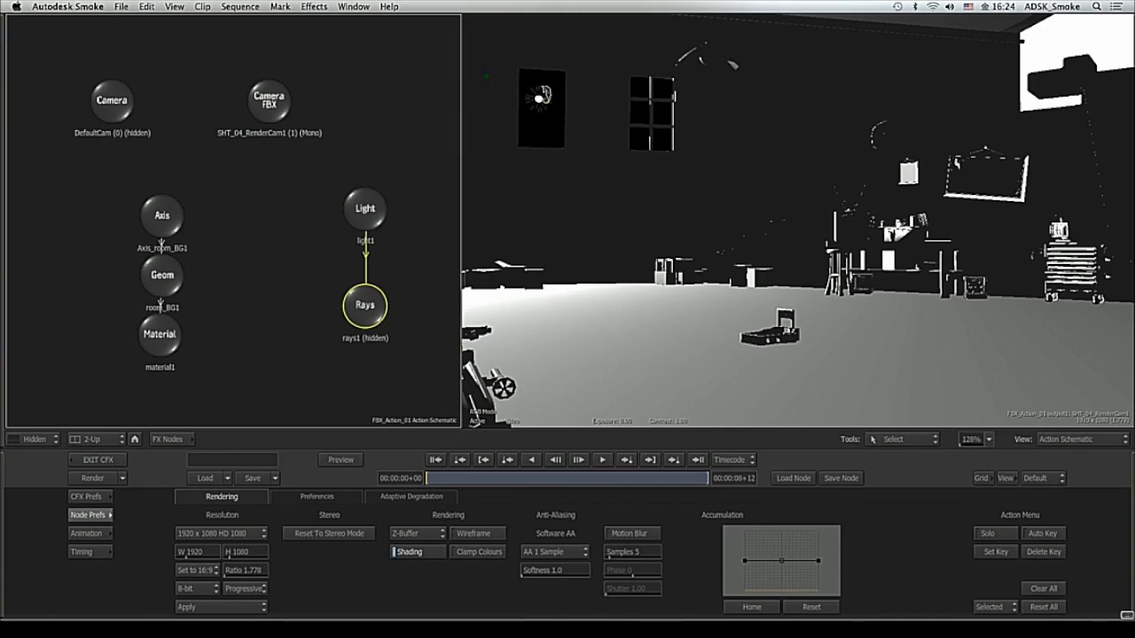
{"action": "key", "text": "h"}
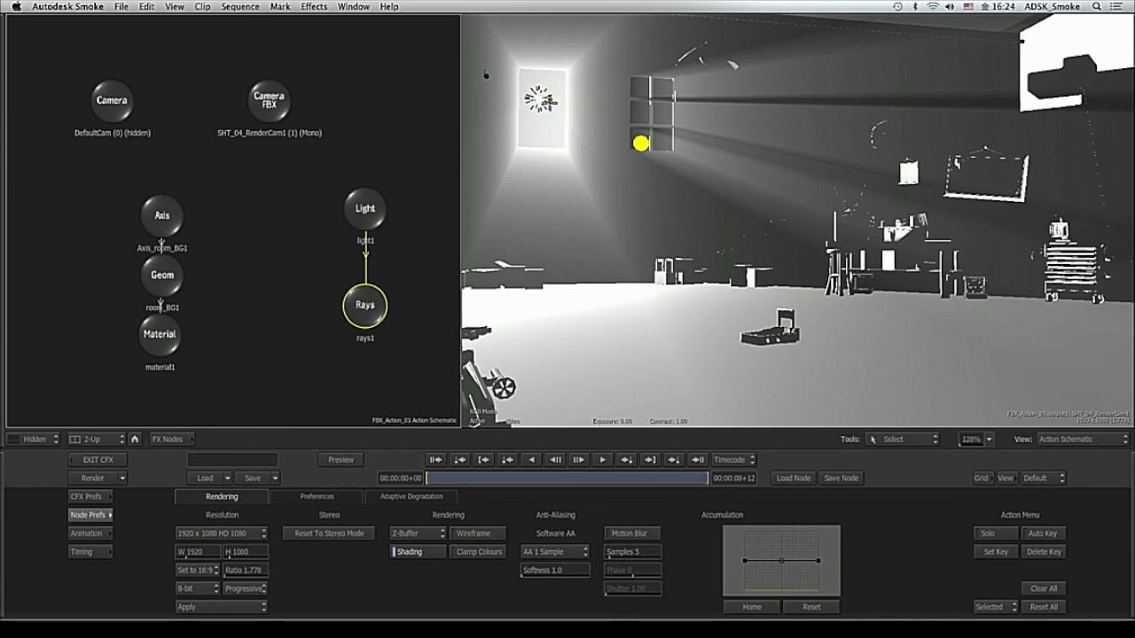
Move light1 across the wall between the two windows to test the rays, and place it back inside the scene's left window.
{"action": "left_click", "coordinate": [538, 99]}
{"action": "left_click_drag", "start_coordinate": [552, 98], "coordinate": [621, 96]}
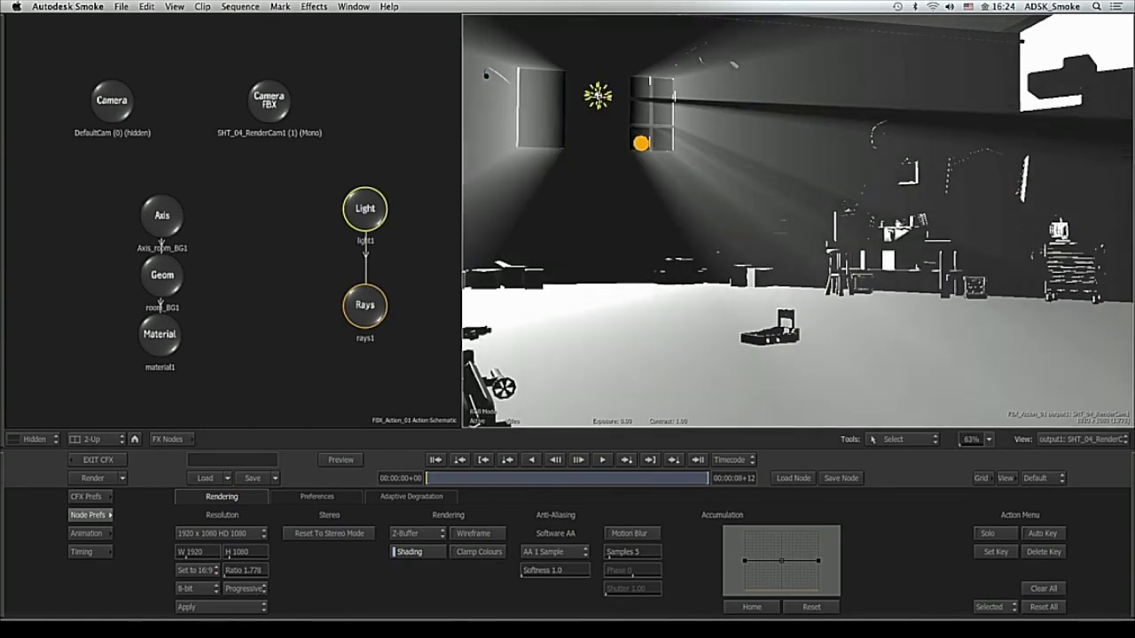
{"action": "left_click_drag", "start_coordinate": [548, 94], "coordinate": [536, 89]}
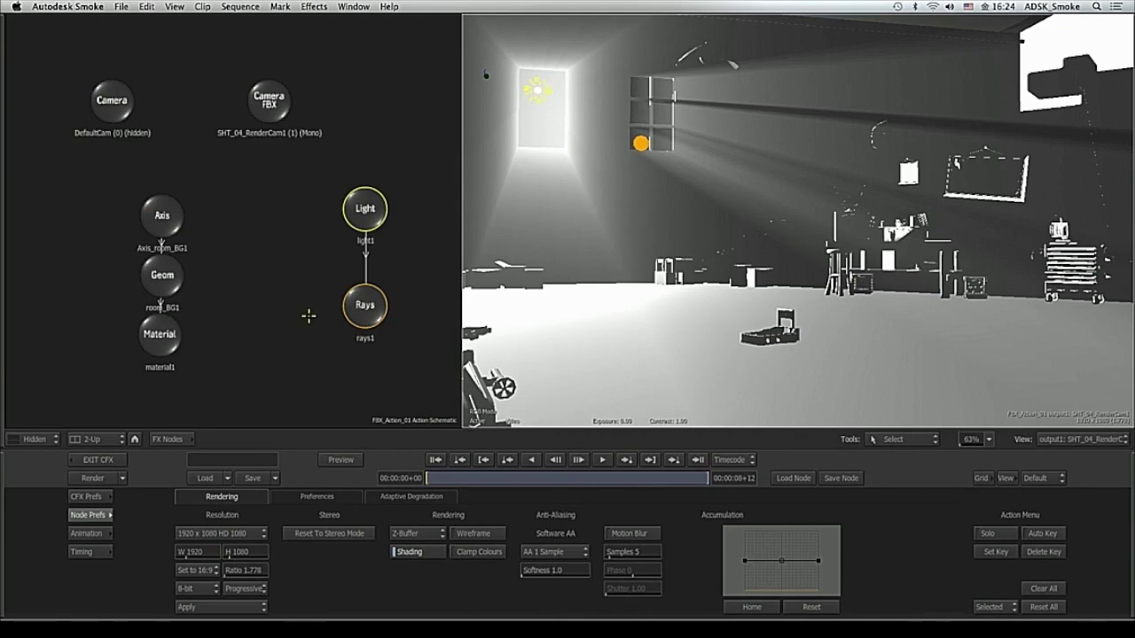
Return to the ConnectFX schematic, select the FBX_Action_10 node and show its output settings.
{"action": "left_click", "coordinate": [173, 438]}
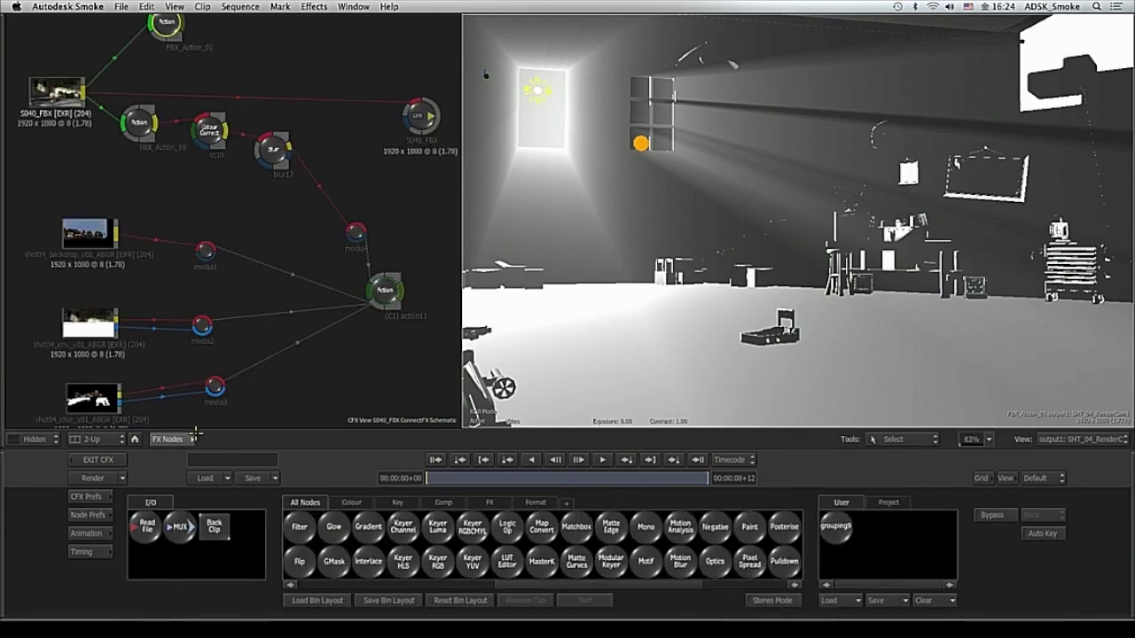
{"action": "scroll", "coordinate": [261, 256], "scroll_direction": "down", "scroll_amount": 2}
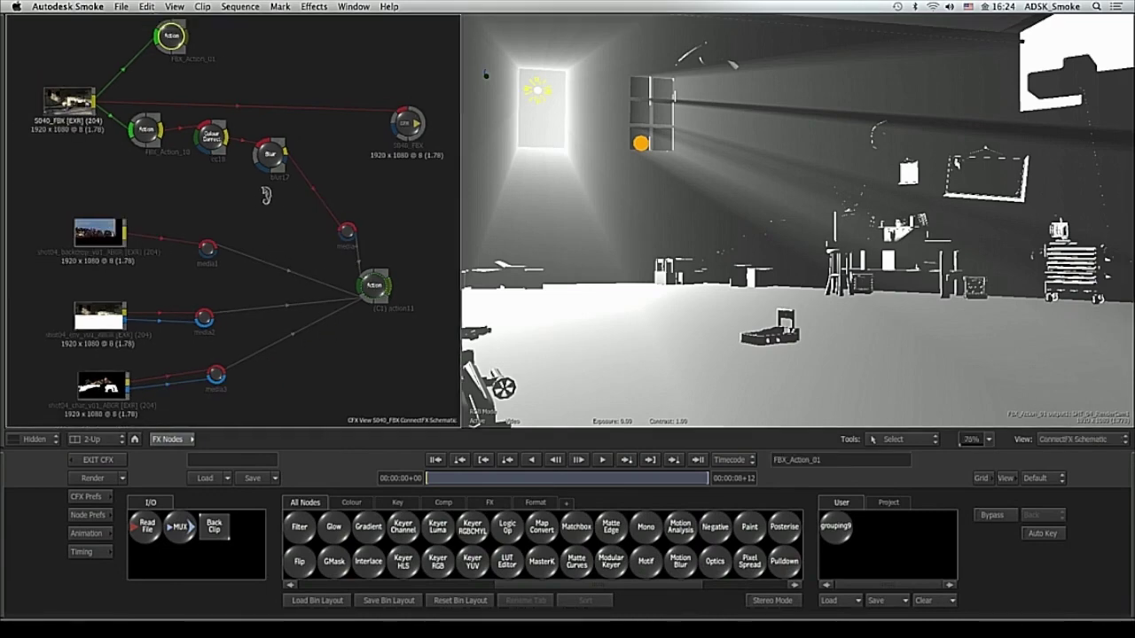
{"action": "left_click_drag", "start_coordinate": [245, 221], "coordinate": [256, 228]}
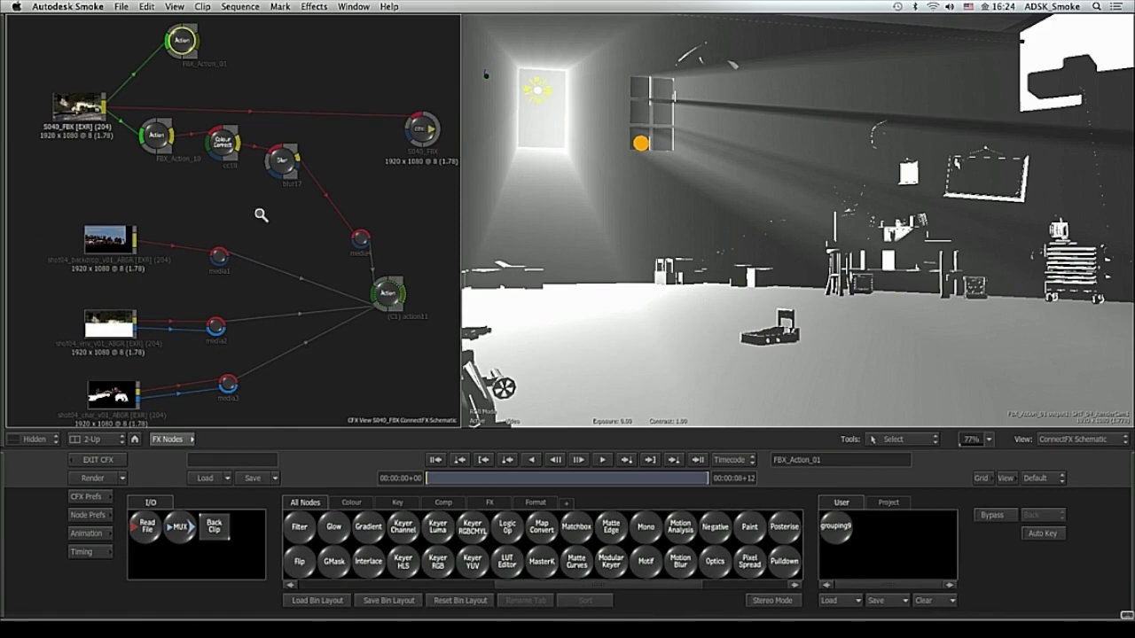
{"action": "scroll", "coordinate": [261, 218], "scroll_direction": "up", "scroll_amount": 3}
{"action": "left_click", "coordinate": [141, 105]}
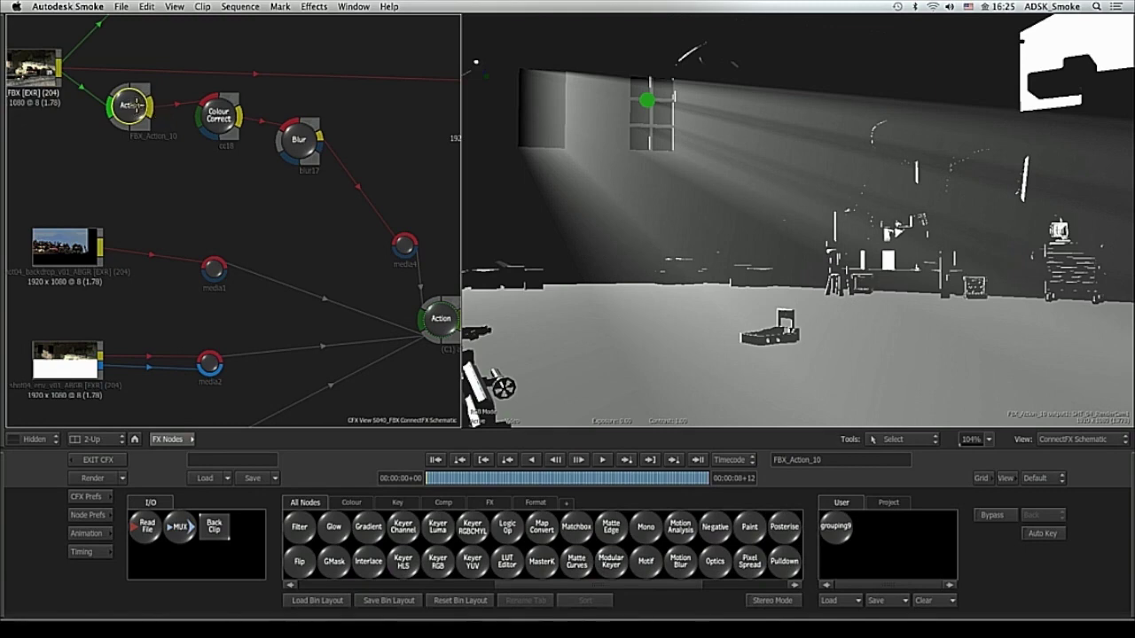
{"action": "left_click", "coordinate": [187, 438]}
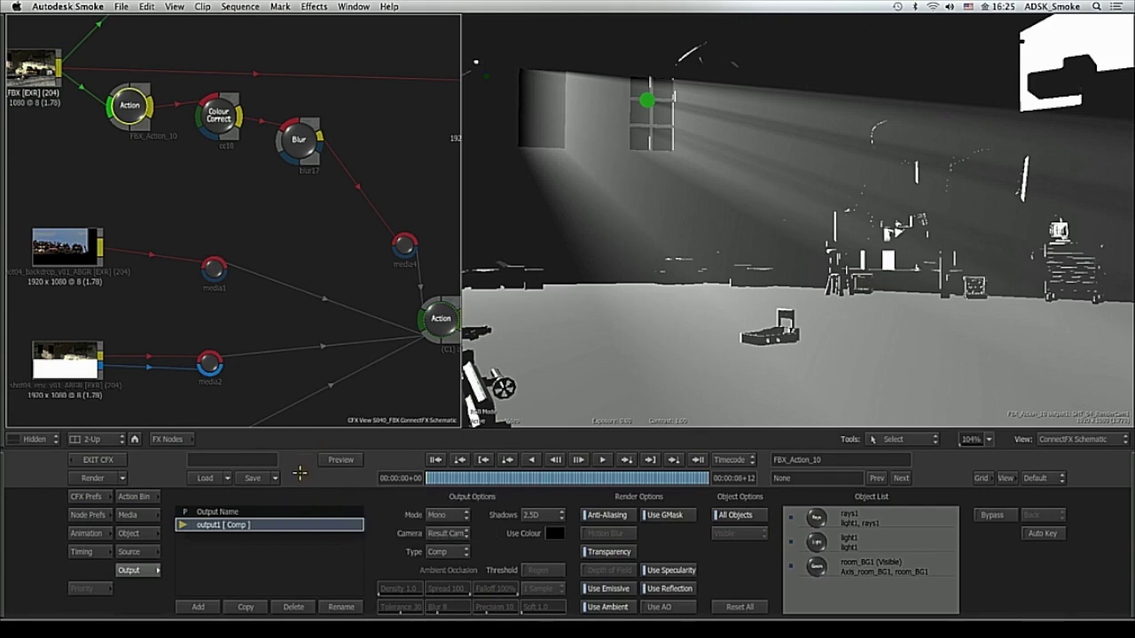
Try the Matte and Z-Depth types for output1 of FBX_Action_10 and return it to Comp.
{"action": "left_click", "coordinate": [453, 551]}
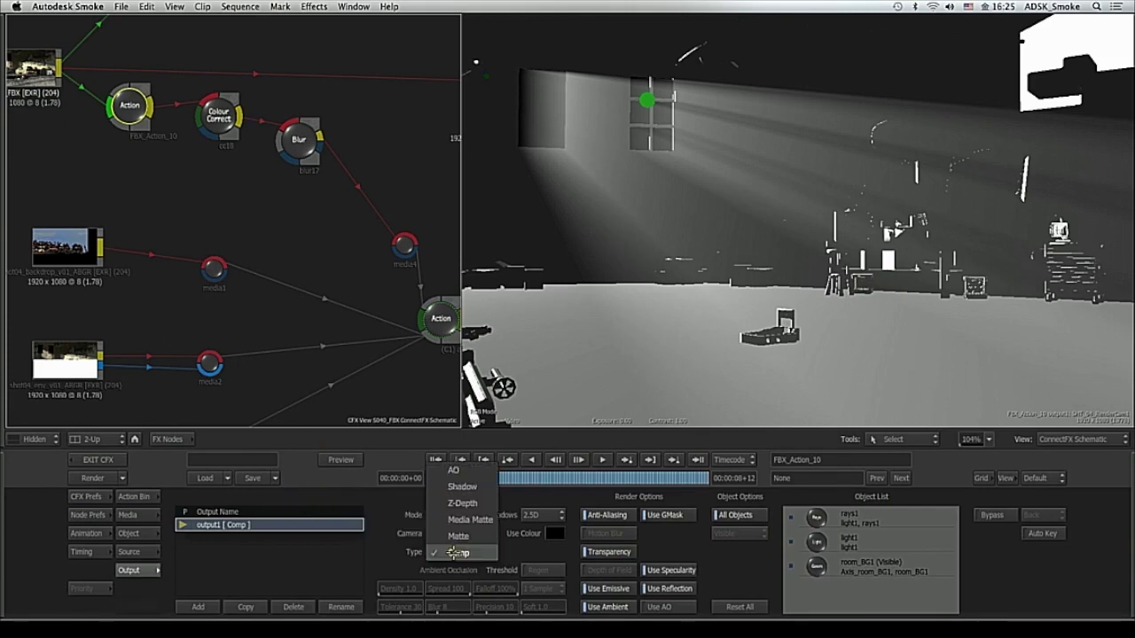
{"action": "left_click", "coordinate": [457, 537]}
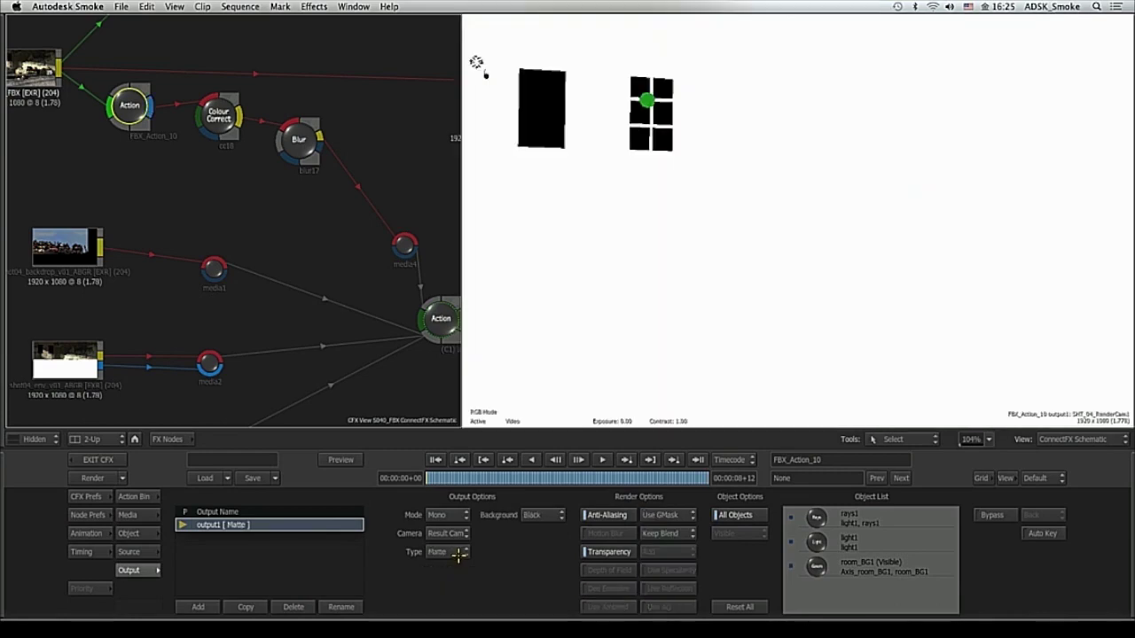
{"action": "left_click", "coordinate": [459, 551]}
{"action": "left_click", "coordinate": [462, 520]}
{"action": "left_click", "coordinate": [456, 551]}
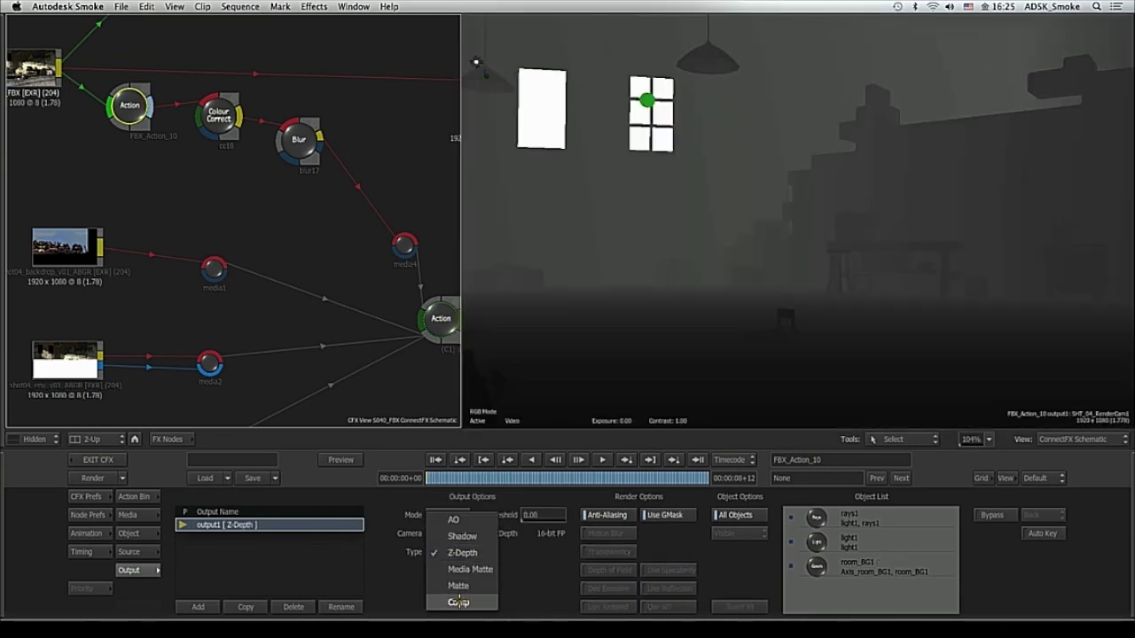
{"action": "left_click", "coordinate": [459, 591]}
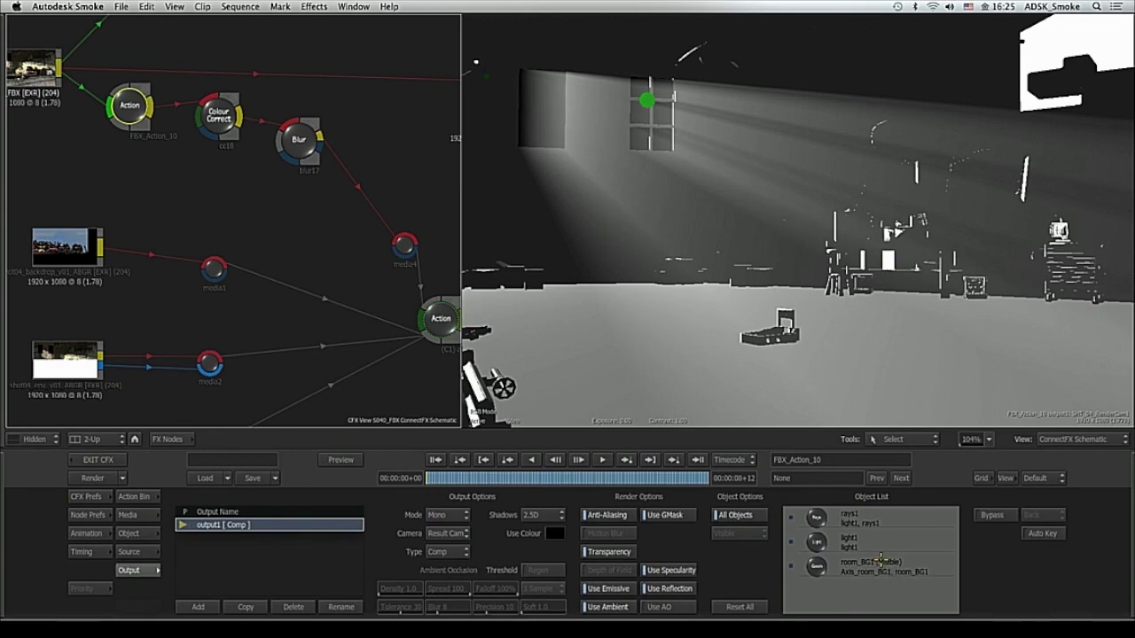
Set the room_BG1 geometry to Occlude Only in the object list of output1.
{"action": "left_click", "coordinate": [853, 569]}
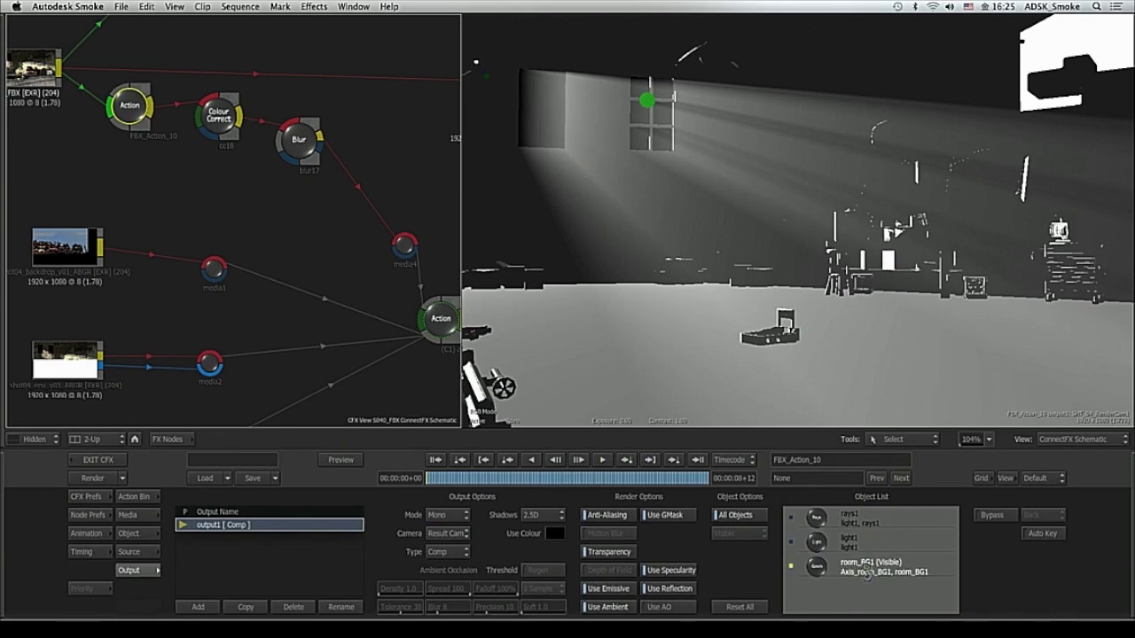
{"action": "left_click", "coordinate": [742, 515]}
{"action": "left_click", "coordinate": [746, 520]}
{"action": "left_click", "coordinate": [739, 532]}
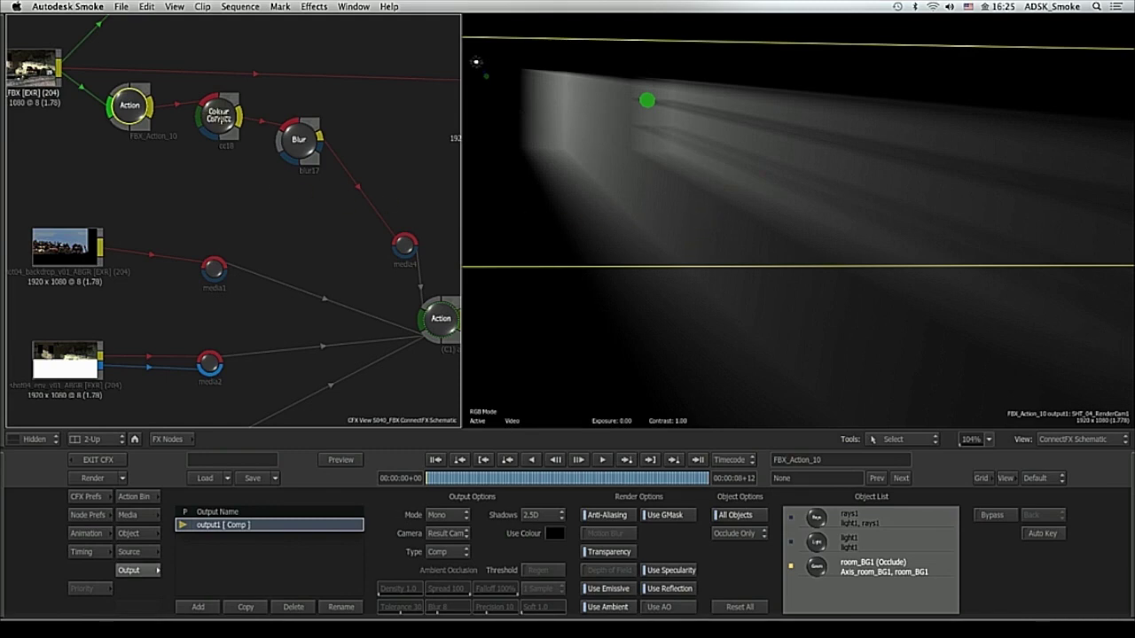
Examine the results of the cc18 Colour Correct, blur17 Blur and final action11 Action nodes in turn.
{"action": "key", "text": "Down"}
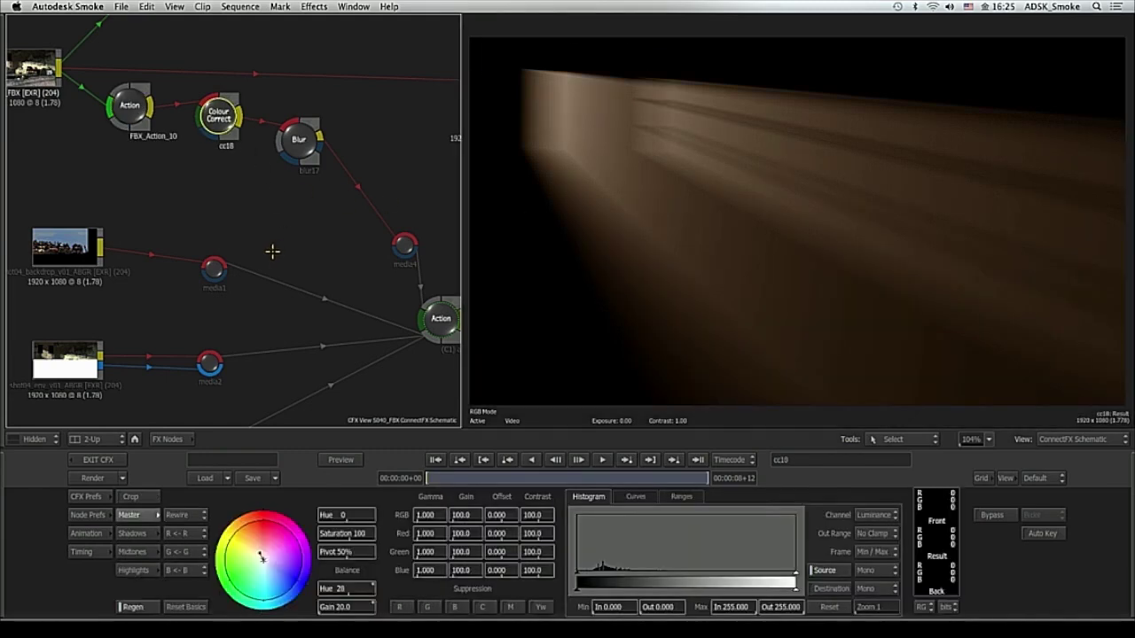
{"action": "left_click", "coordinate": [296, 144]}
{"action": "scroll", "coordinate": [292, 238], "scroll_direction": "down", "scroll_amount": 1}
{"action": "scroll", "coordinate": [288, 237], "scroll_direction": "down", "scroll_amount": 3}
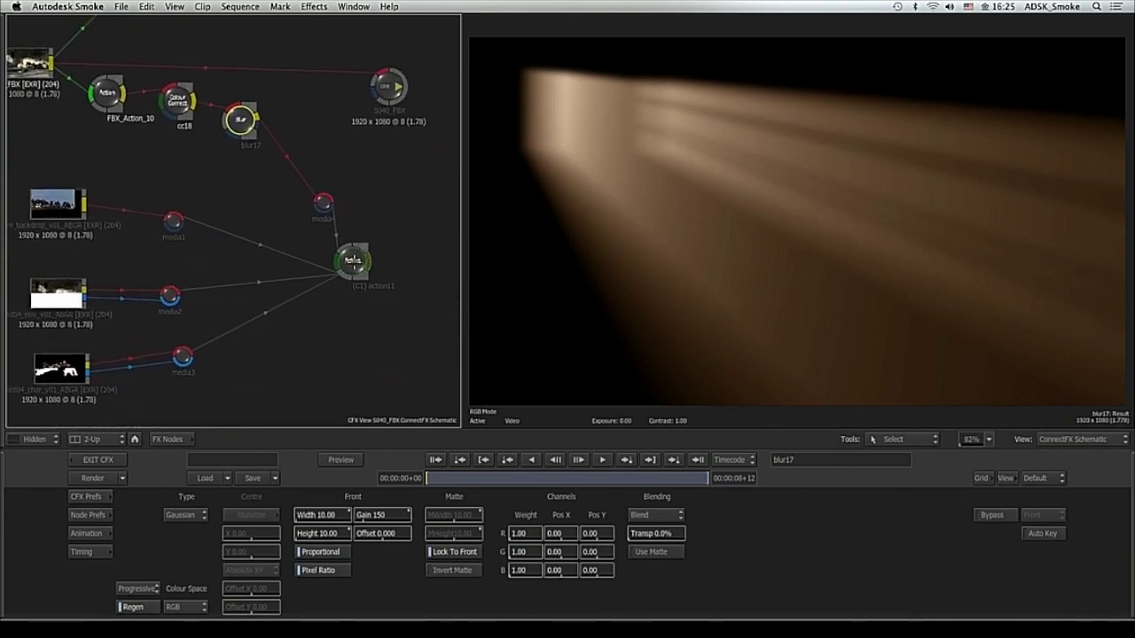
{"action": "left_click", "coordinate": [339, 284]}
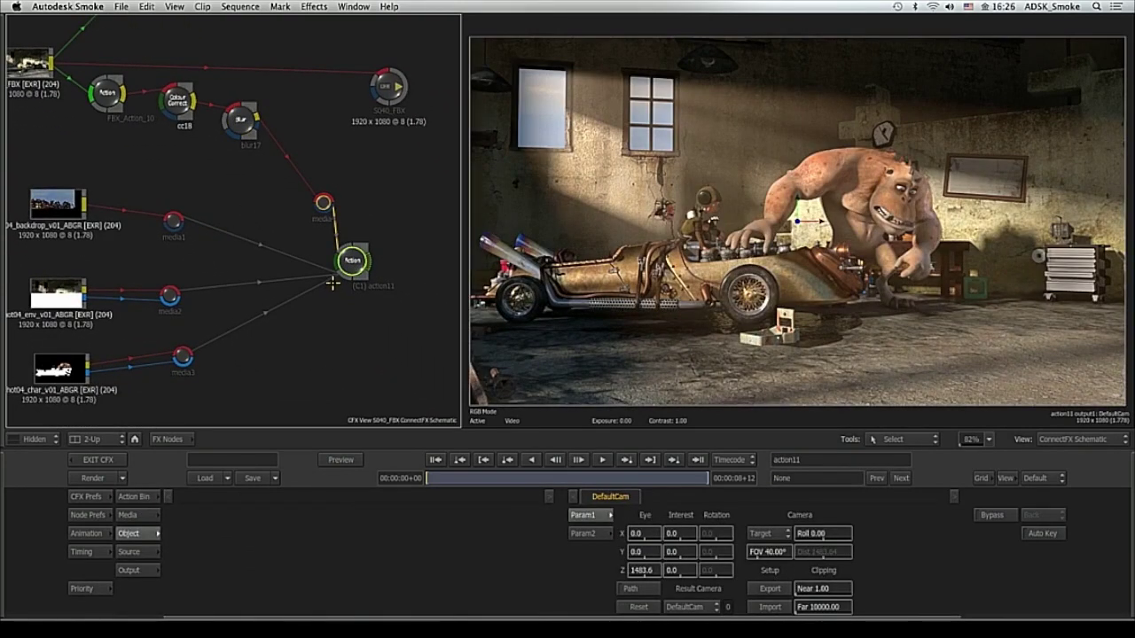